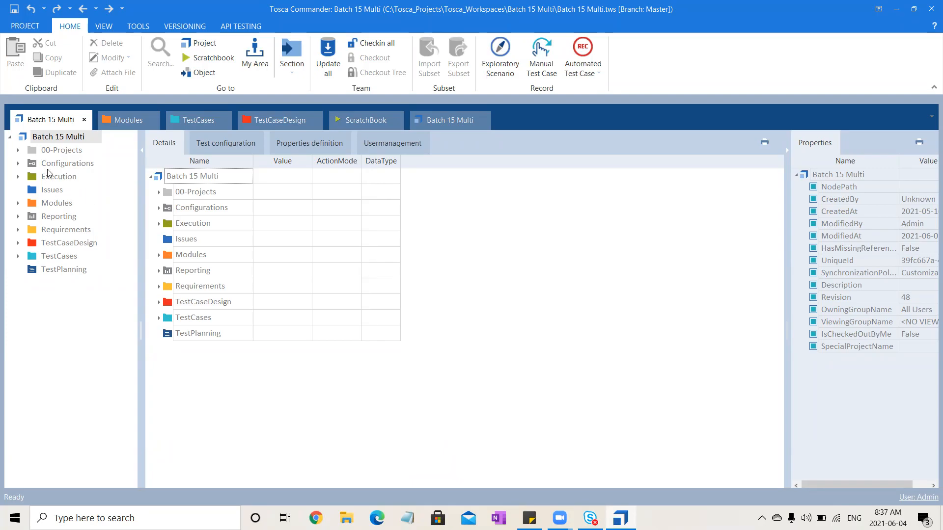
- Open the Execution folder in its own window and dock it as a tab between TestCaseDesign and ScratchBook
left_click(56, 180)
left_click(58, 178)
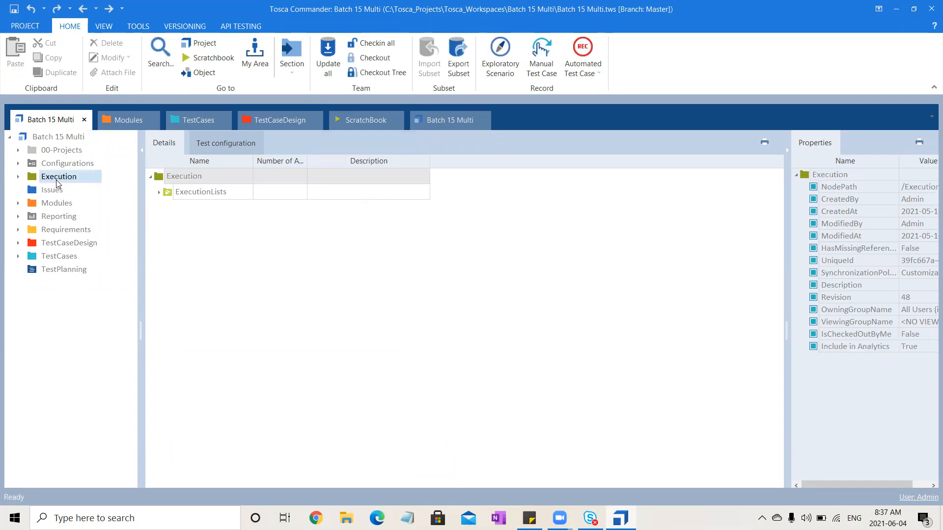
right_click(57, 184)
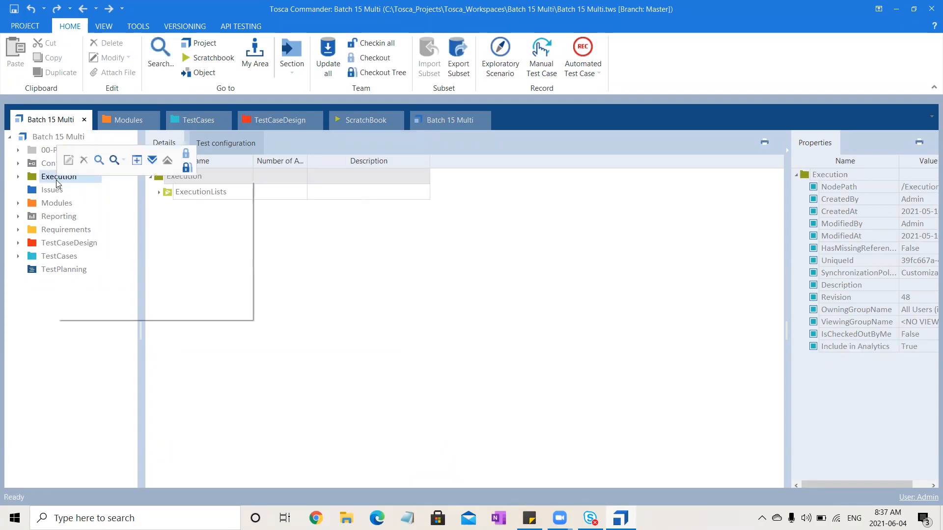
left_click(135, 164)
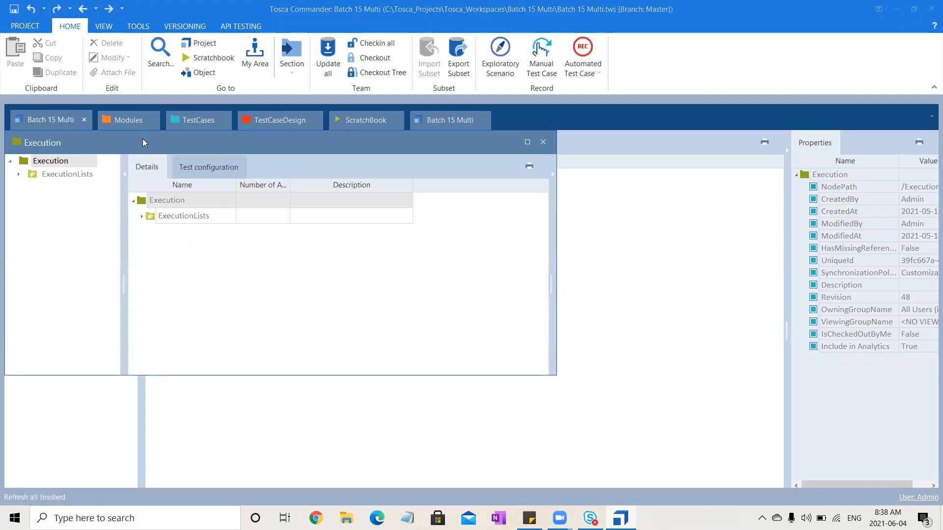
left_click_drag(142, 143, 396, 105)
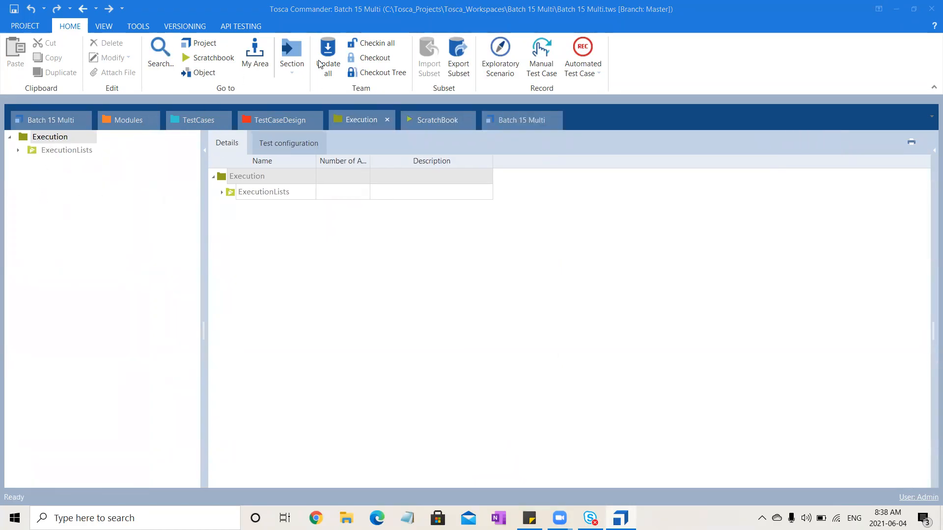
- Check out the complete trees of the Execution folder and the TestCases folder
left_click(382, 73)
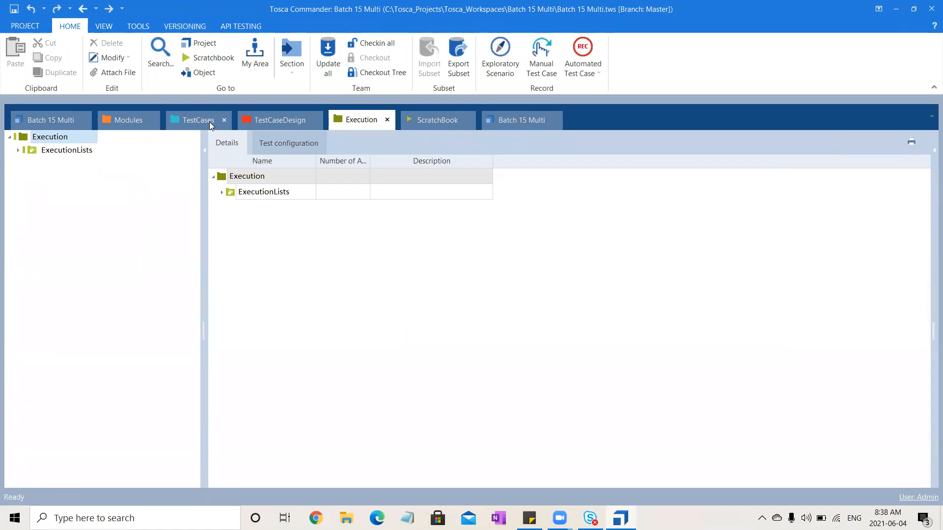
left_click(211, 125)
left_click(388, 73)
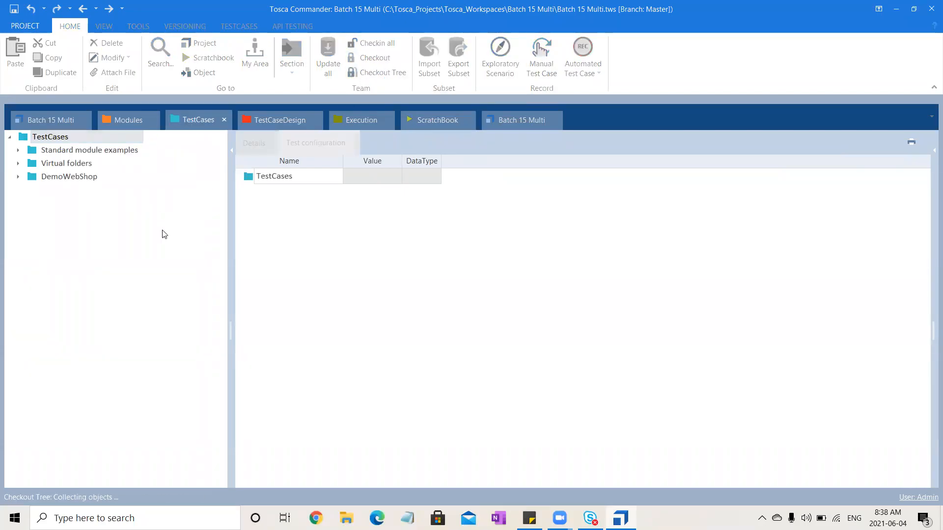
left_click(442, 310)
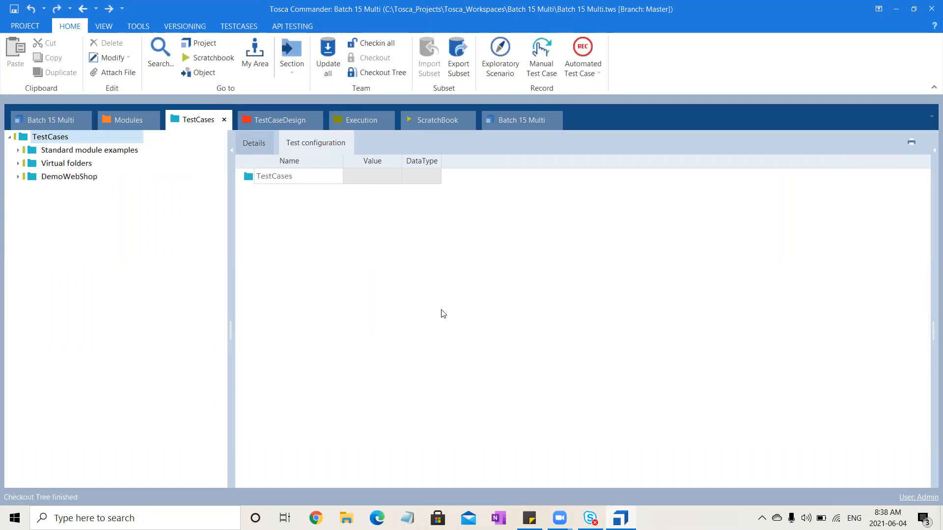
- Create an ExecutionLists folder named Demo in the Execution folder
left_click(350, 120)
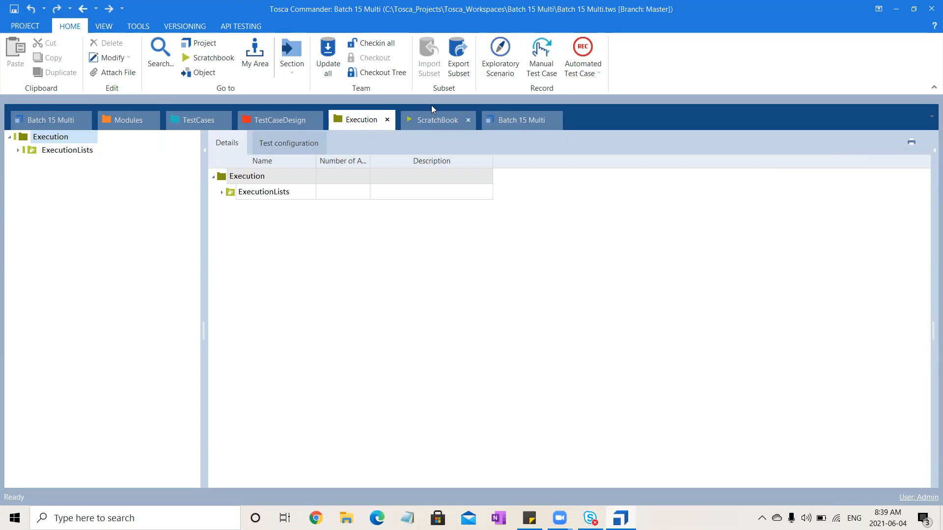
left_click(428, 119)
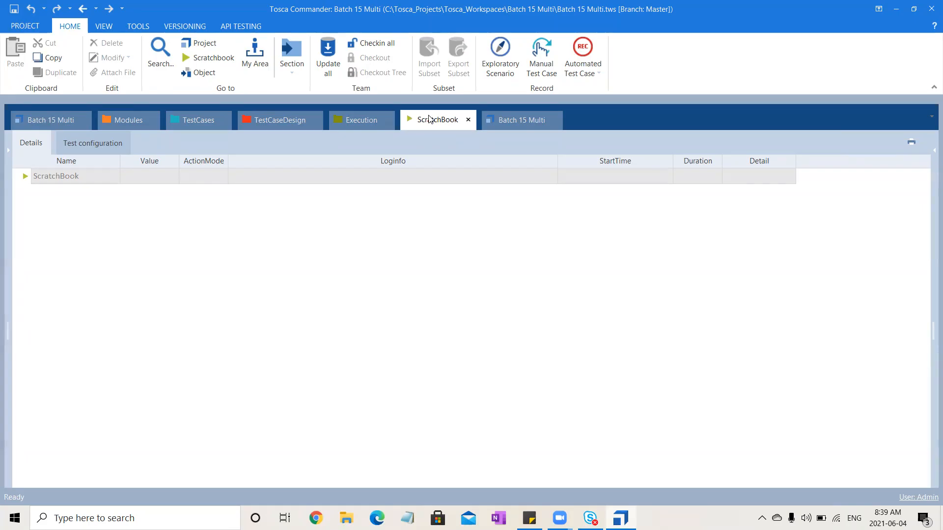
left_click(351, 128)
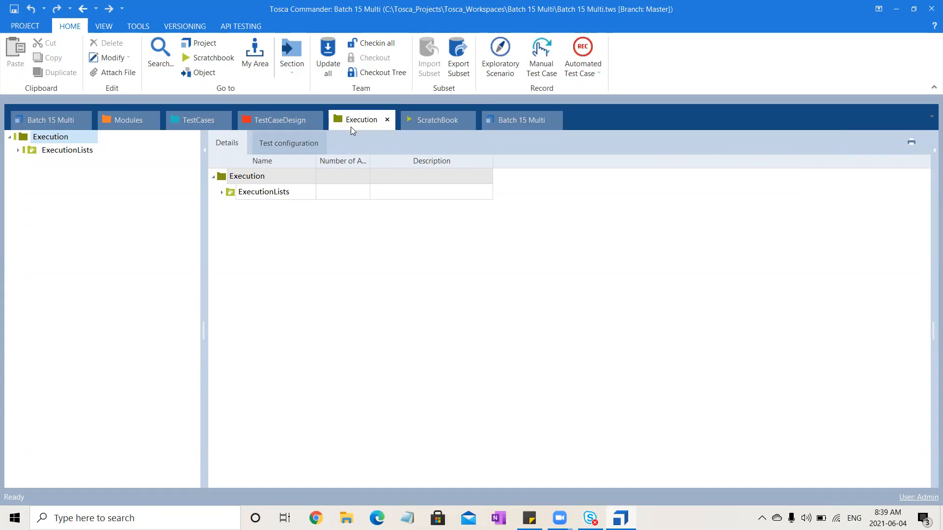
left_click(67, 138)
right_click(70, 144)
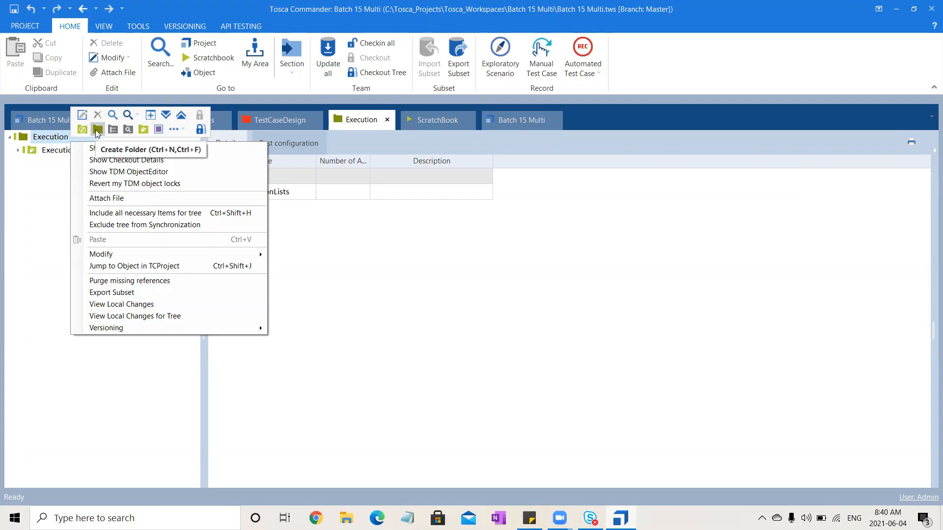
left_click(145, 128)
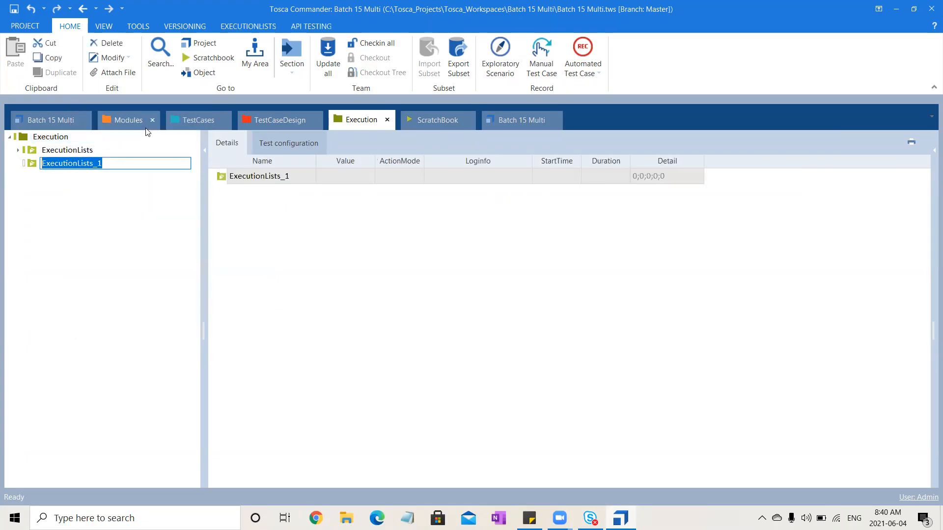
type("De")
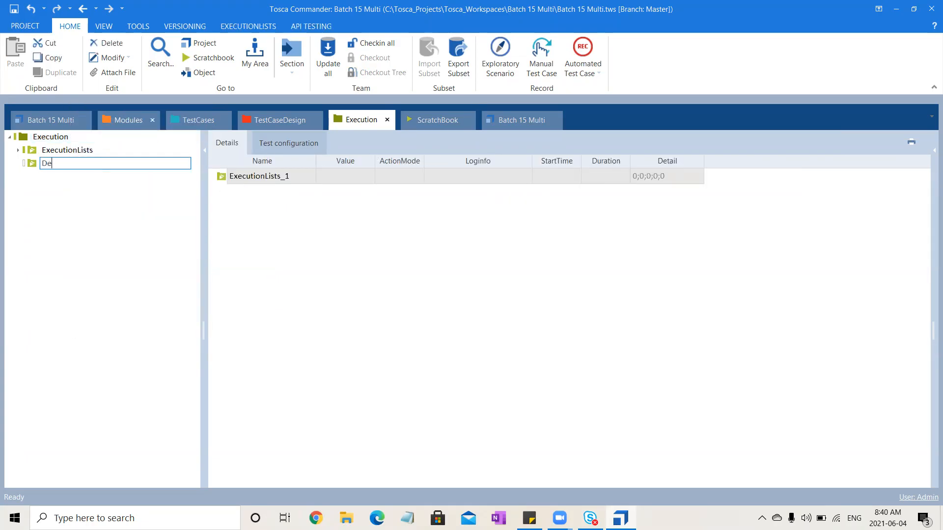
type("mo")
key("Return")
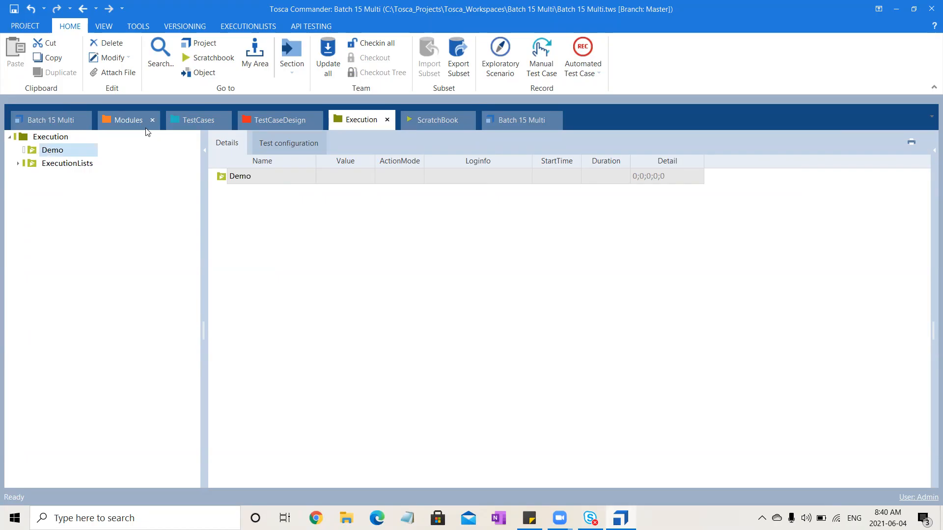
- Create an execution list named User Registration in the Demo folder
left_click(83, 153)
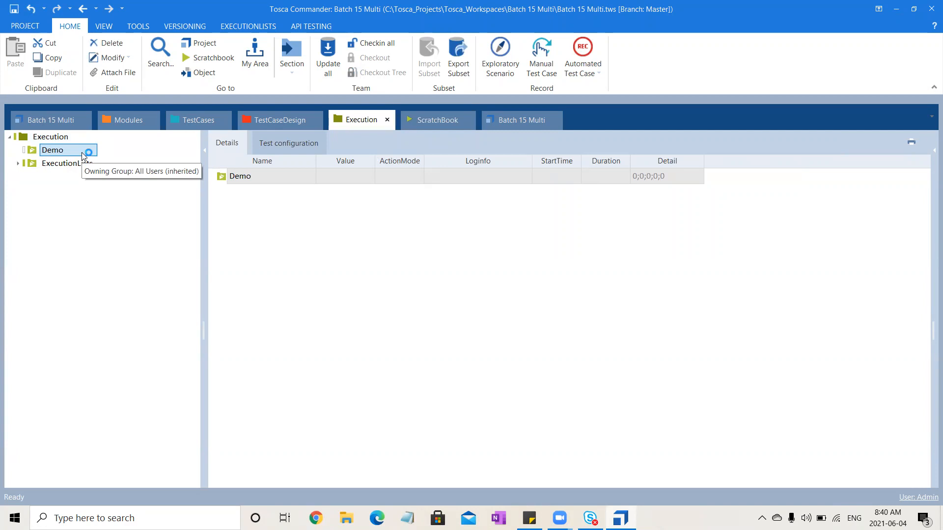
right_click(82, 154)
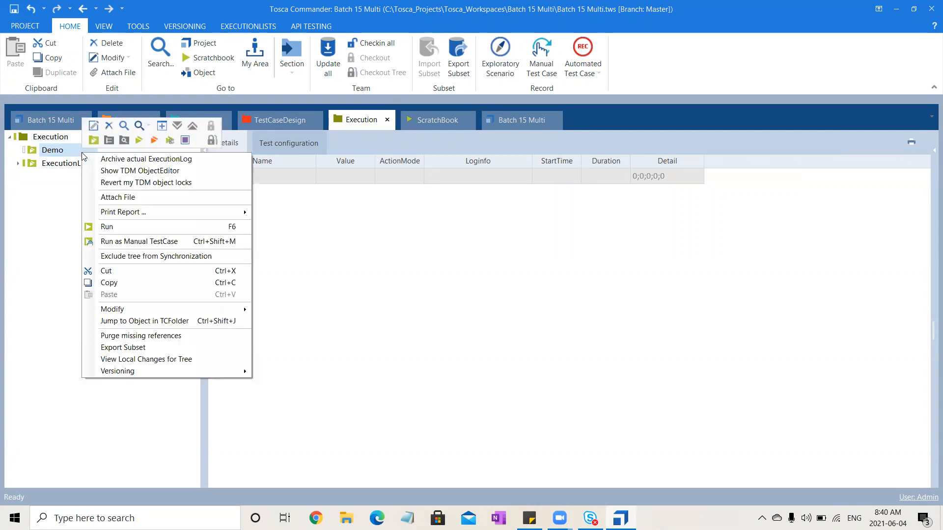
left_click(139, 141)
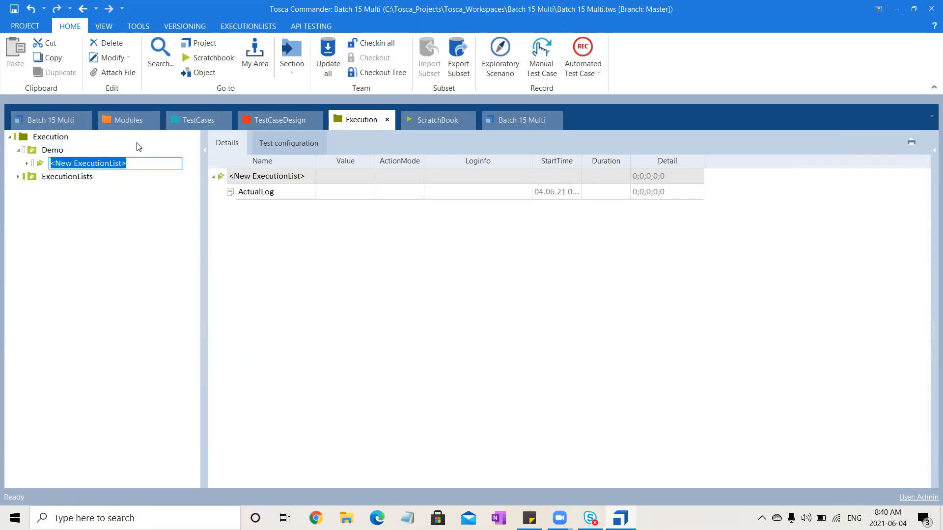
type("User Registration")
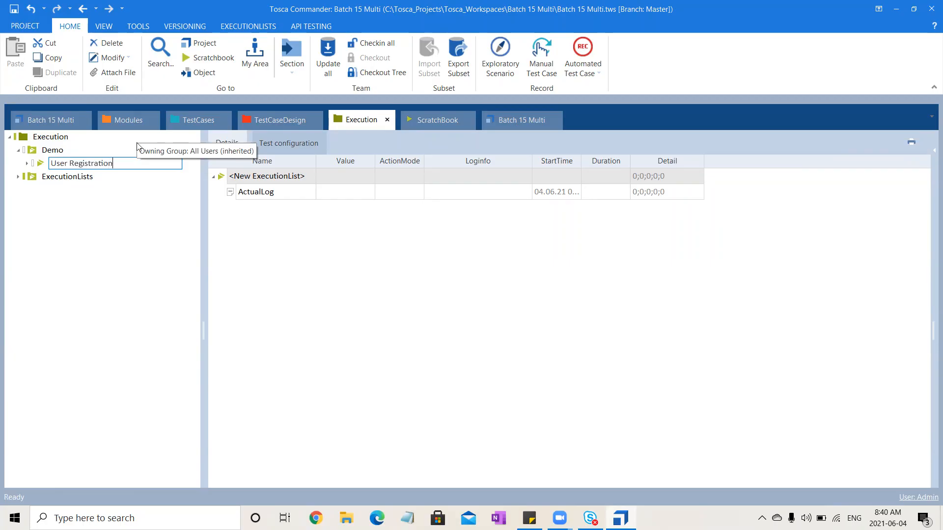
key("Return")
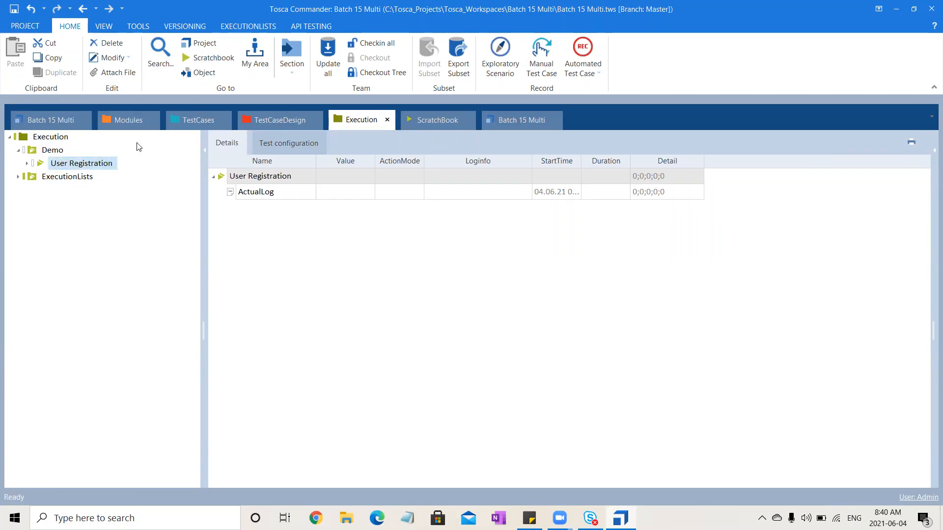
- Add the test case Validate the New User Registration from the DemoWebShop folder to the User Registration execution list
left_click(190, 122)
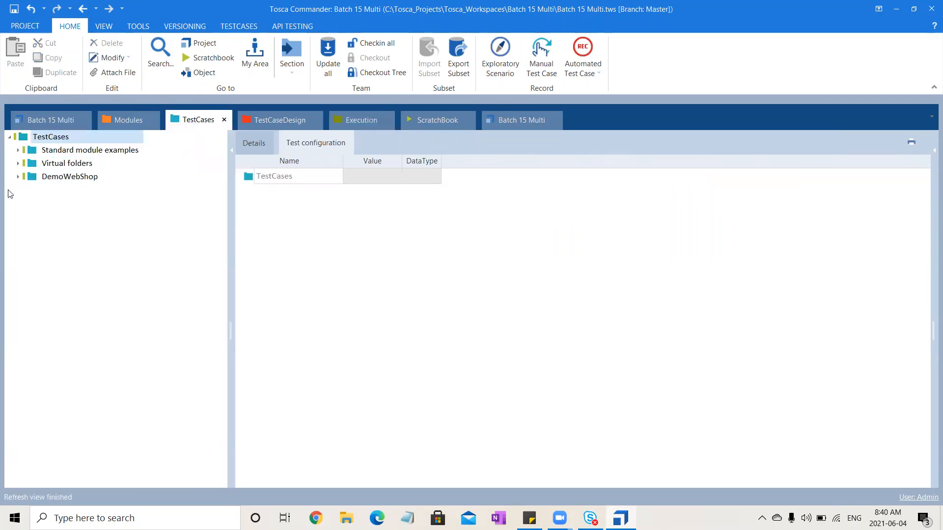
left_click(18, 177)
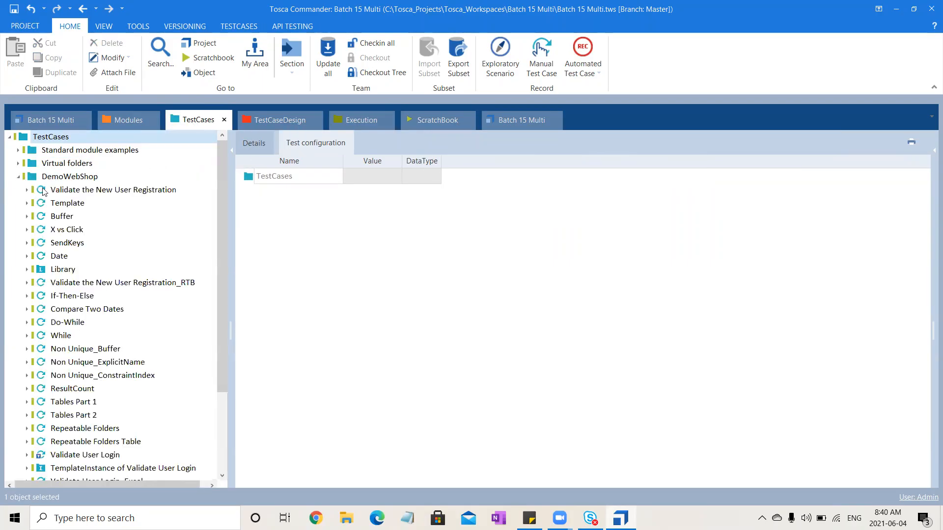
left_click(127, 190)
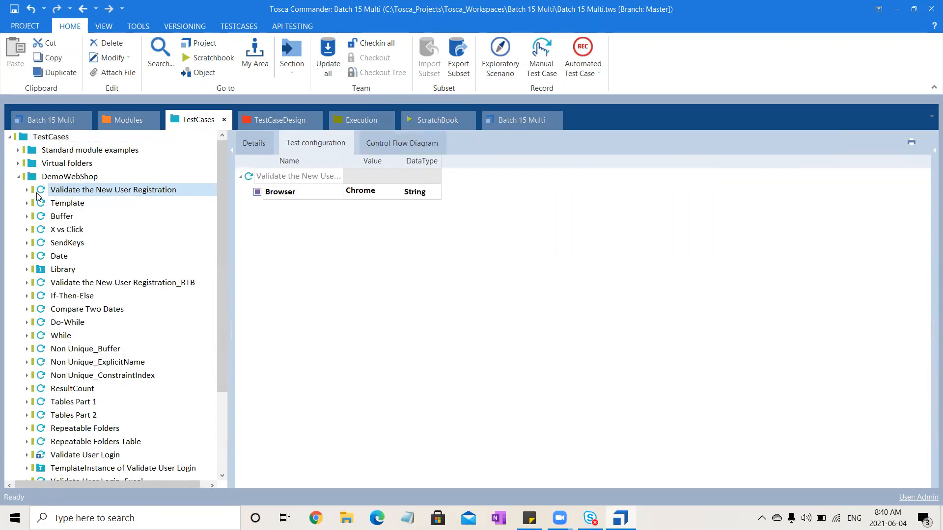
left_click_drag(39, 191, 84, 167)
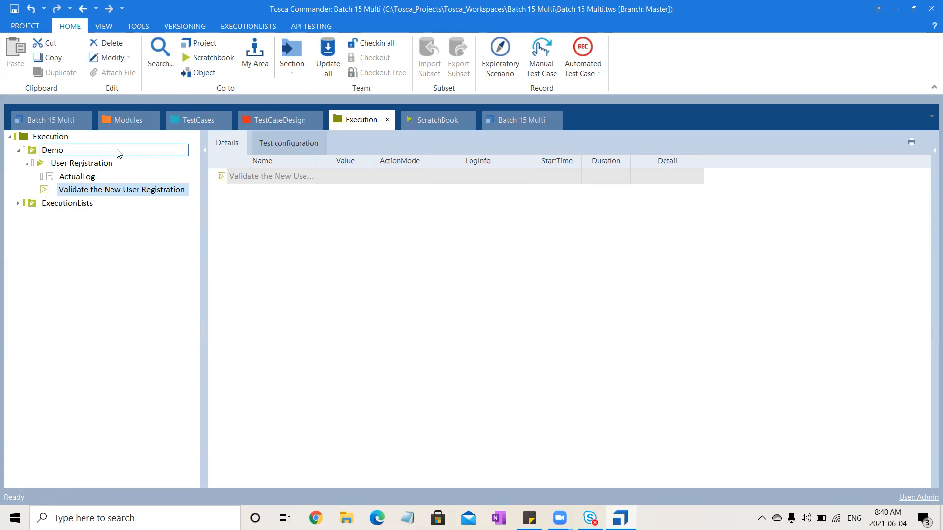
- Run the User Registration execution list against the Demo Web Shop site
left_click(119, 165)
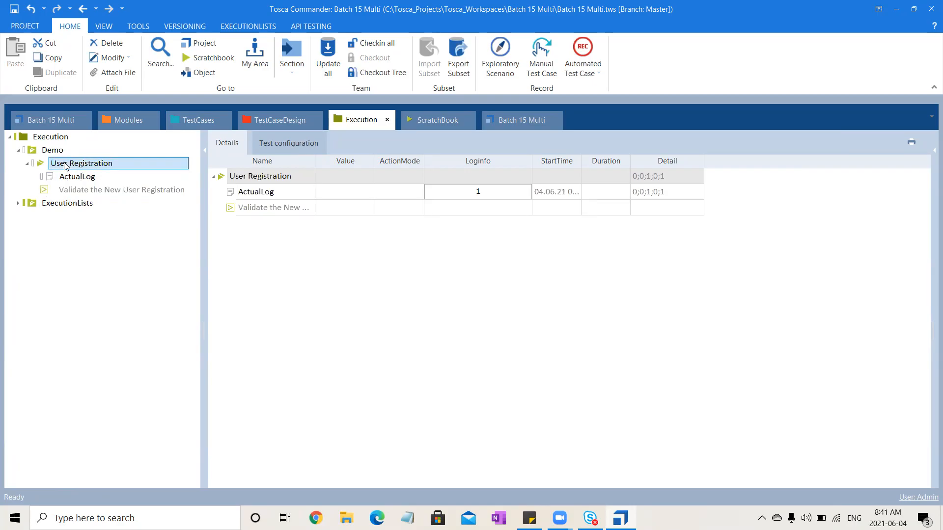
left_click(110, 194)
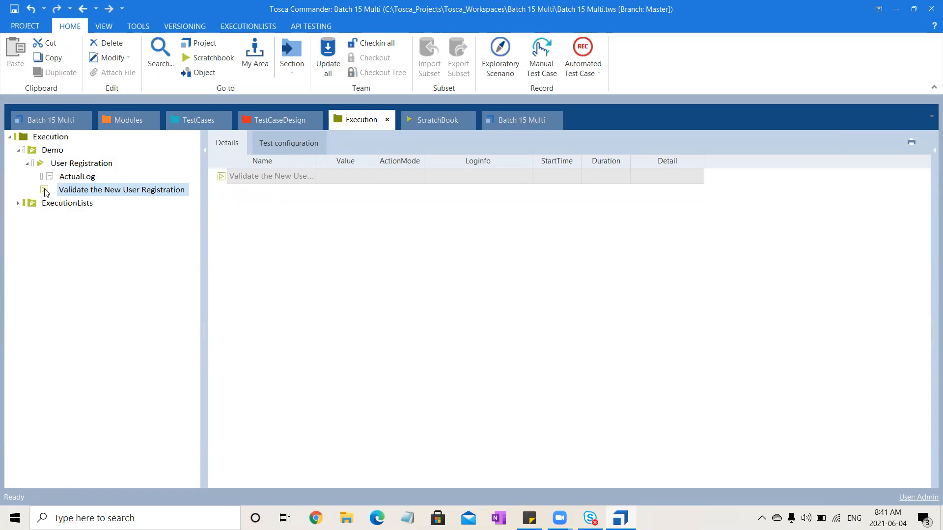
left_click(109, 165)
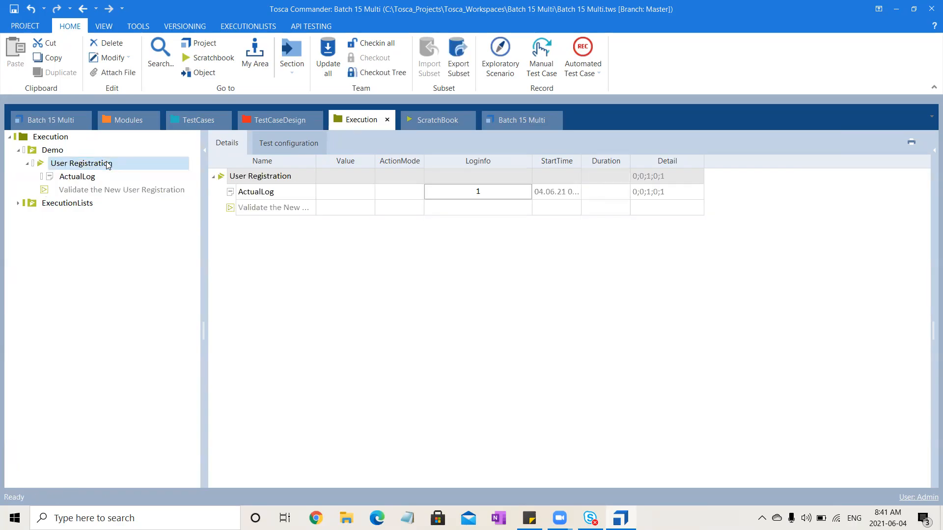
left_click(262, 27)
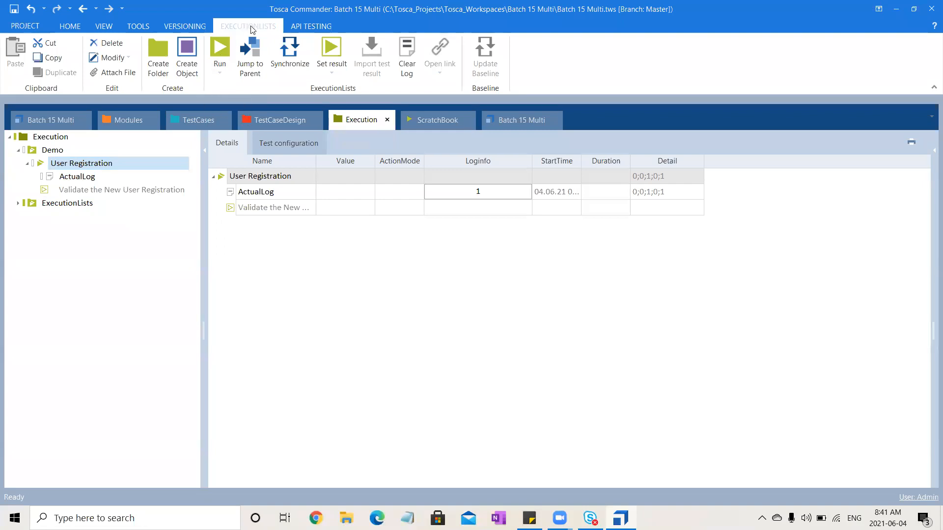
left_click(220, 48)
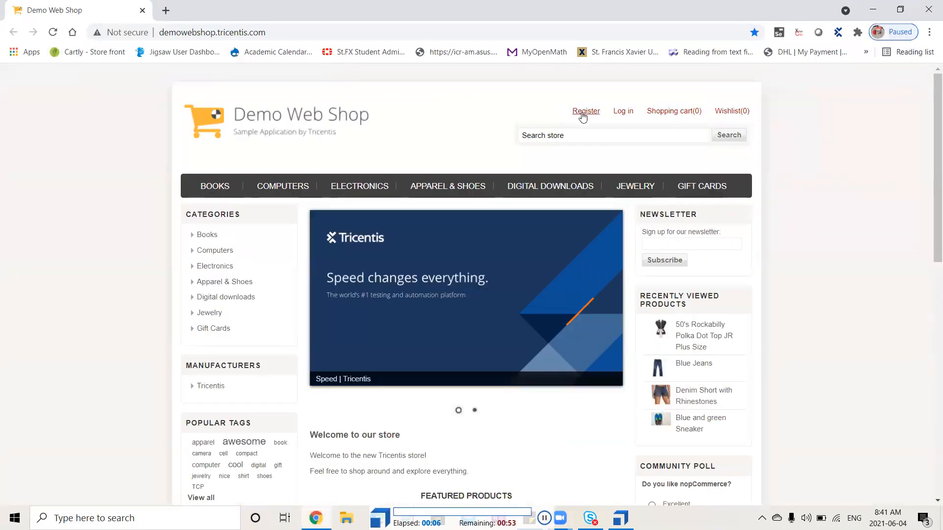
left_click(584, 113)
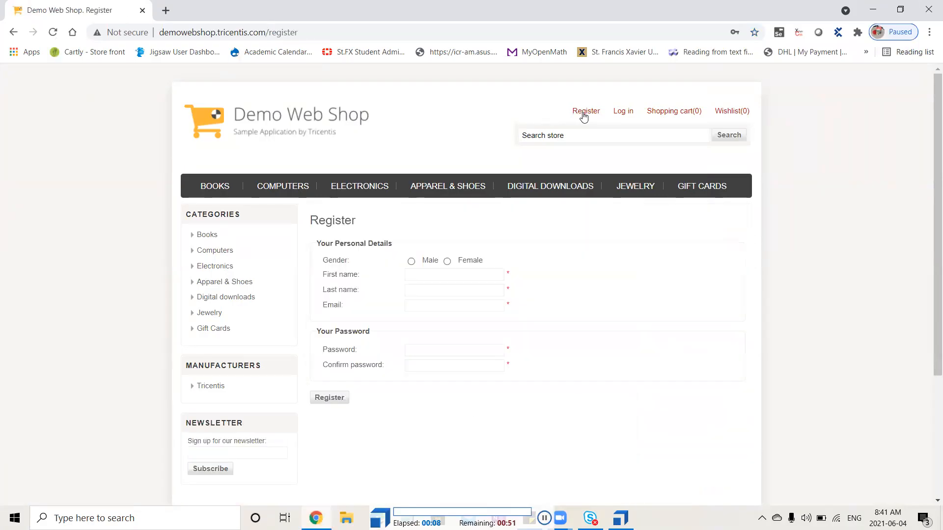
left_click(448, 262)
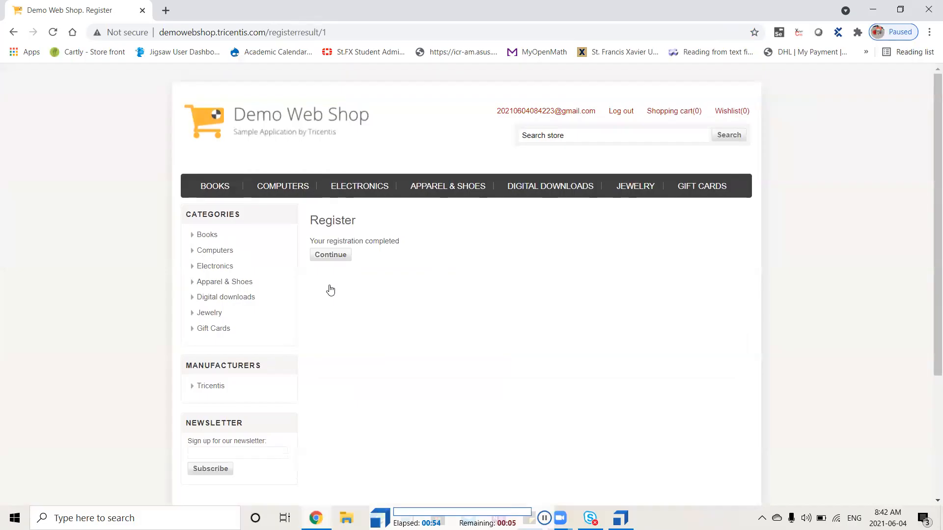
left_click(620, 112)
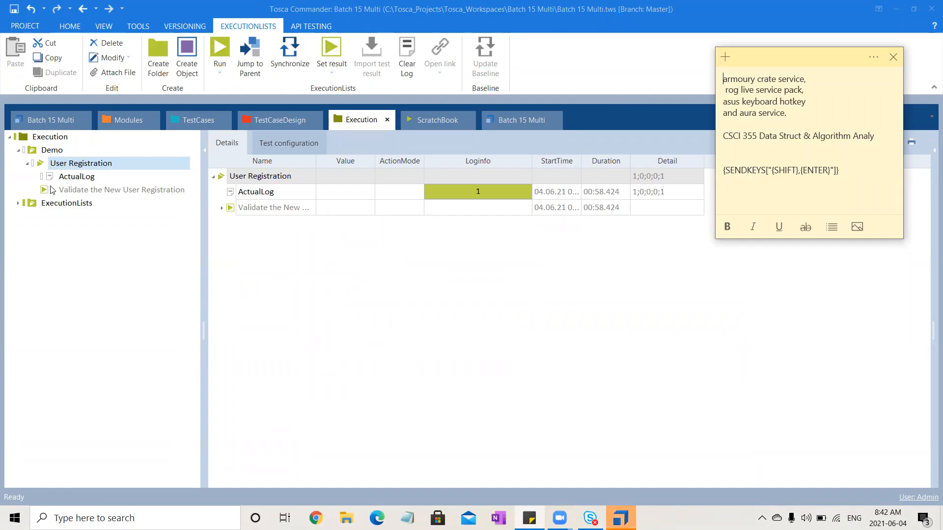
- Examine the execution log of Validate the New User Registration, including the details of its new user data entry step
left_click(225, 209)
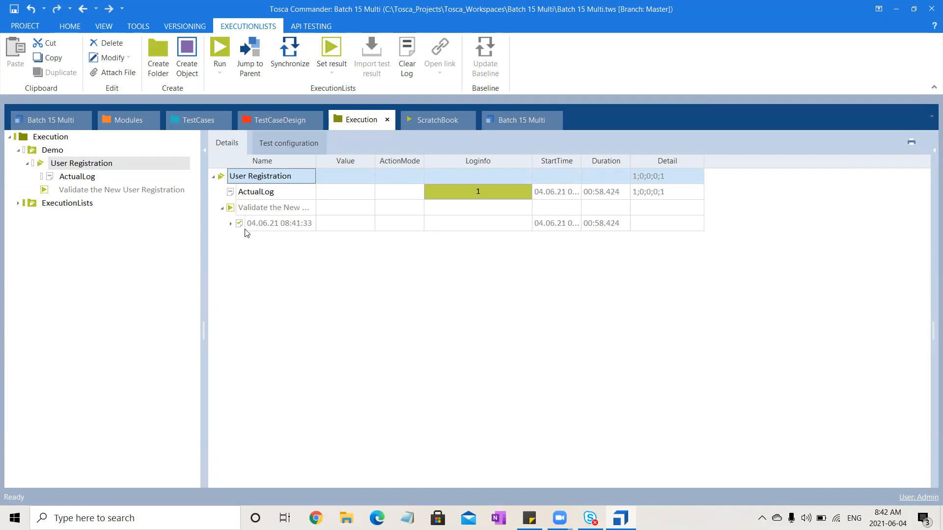
left_click(228, 225)
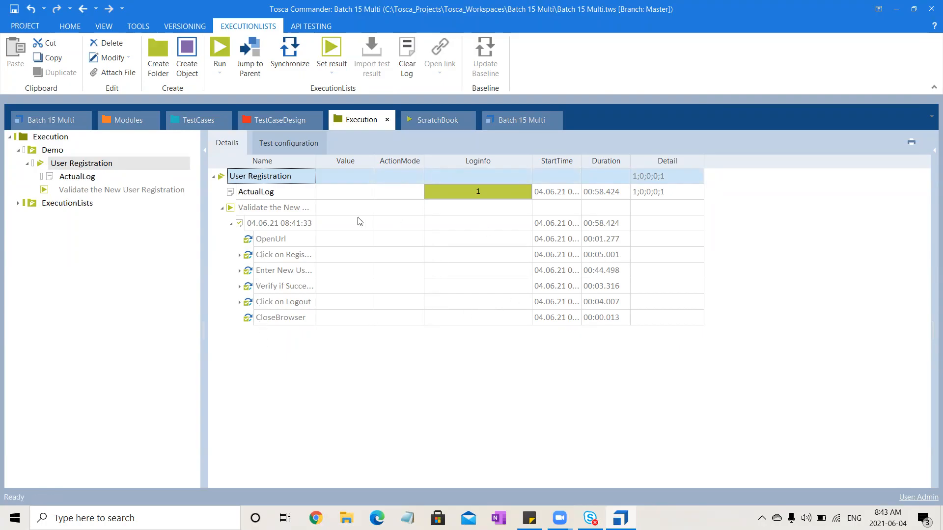
left_click(240, 271)
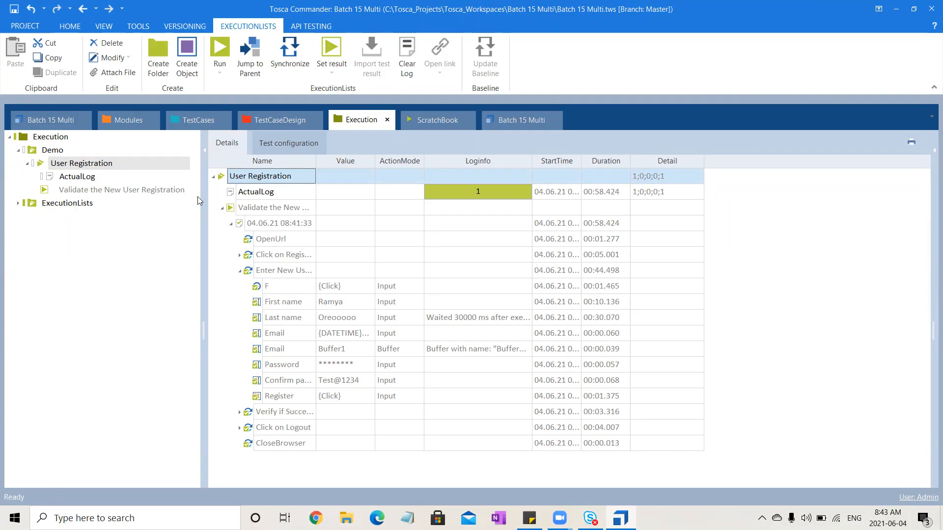
left_click(230, 226)
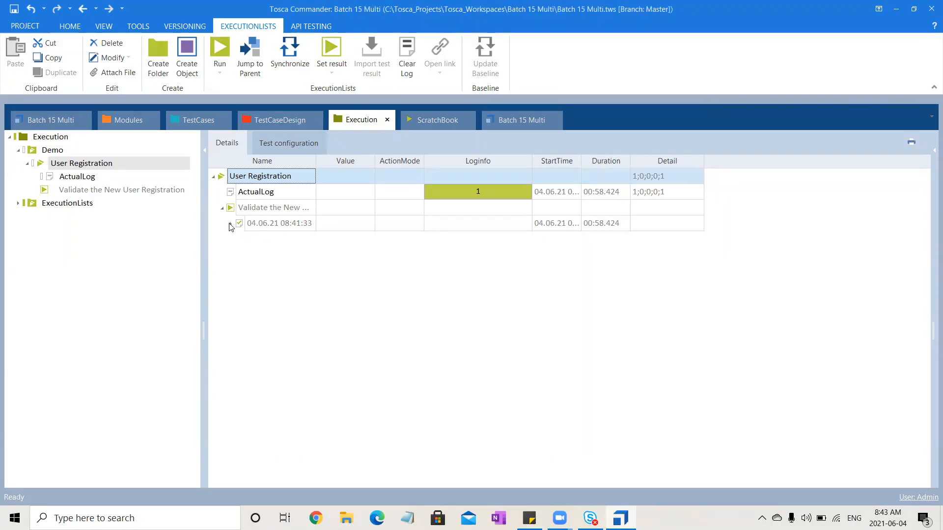
- Run Validate the New User Registration from the execution list, disrupt it by opening the shop's login page mid-run, and close the browser
left_click(272, 208)
right_click(270, 207)
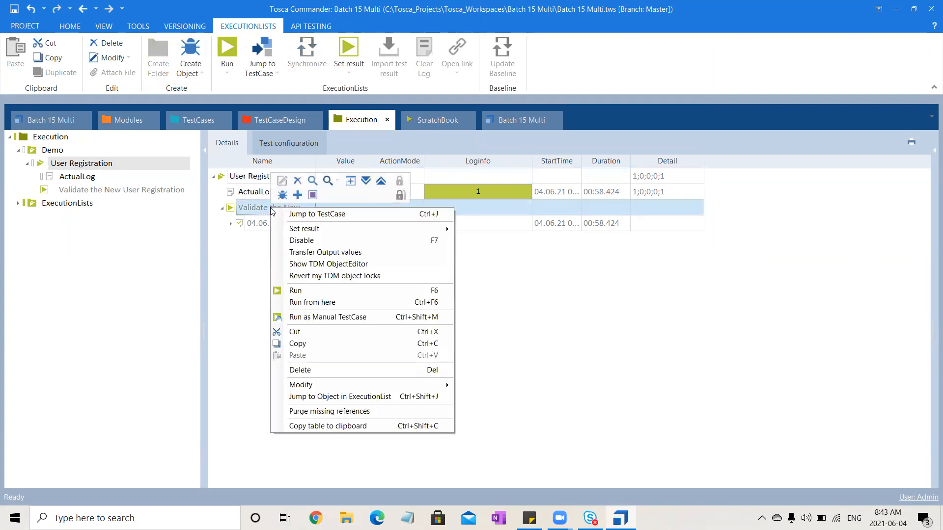
left_click(308, 295)
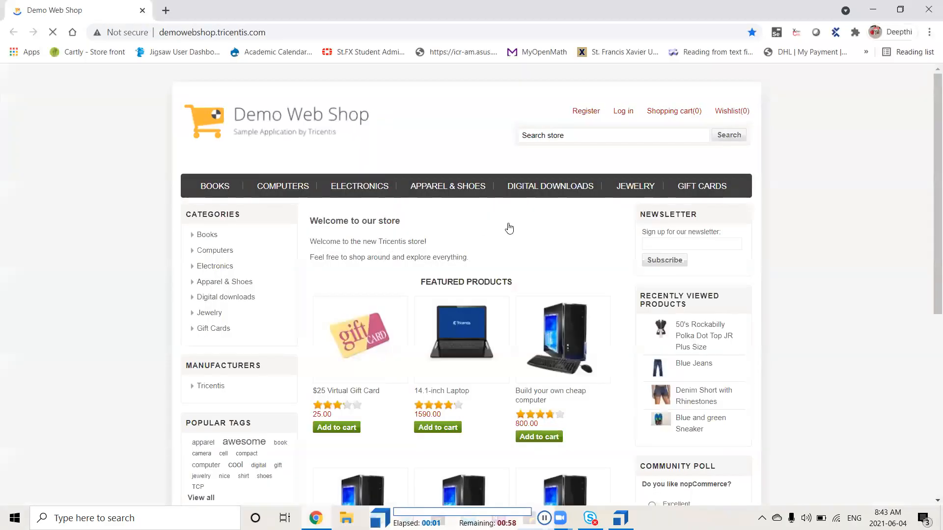
left_click(589, 114)
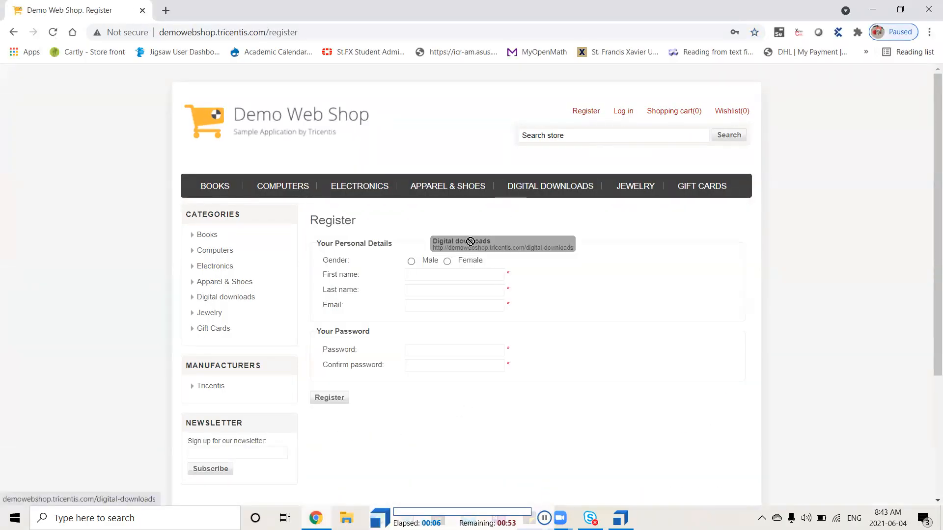
left_click(447, 262)
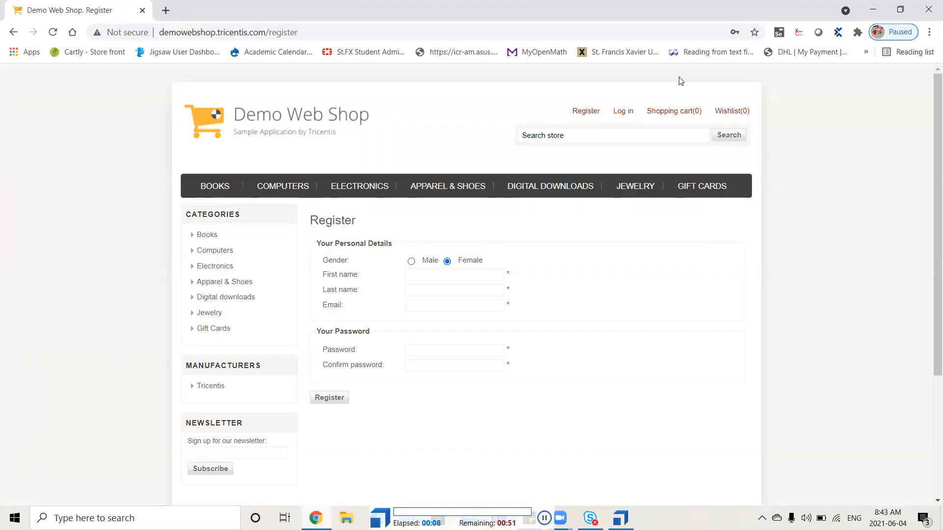
left_click(627, 115)
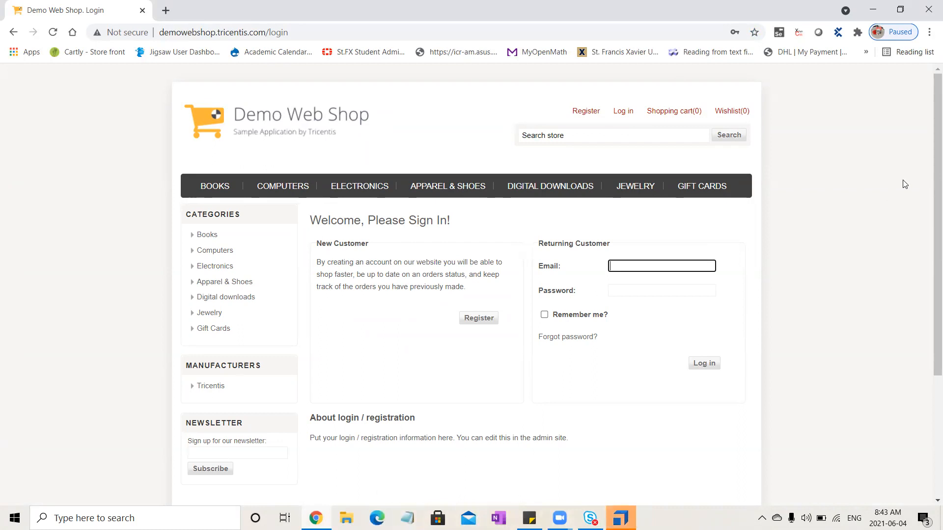
left_click(928, 5)
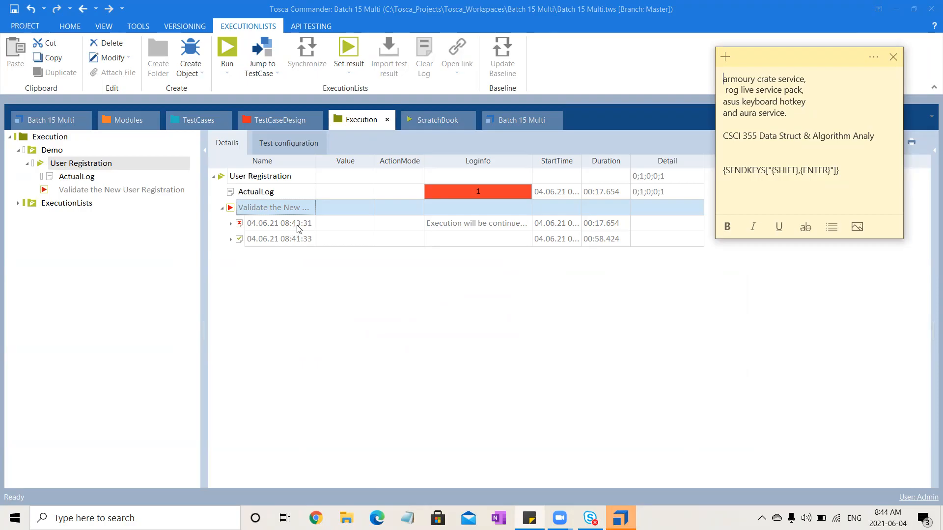
- Examine the 08:43:31 log entry of Validate the New User Registration, including its new user data entry step
left_click(231, 224)
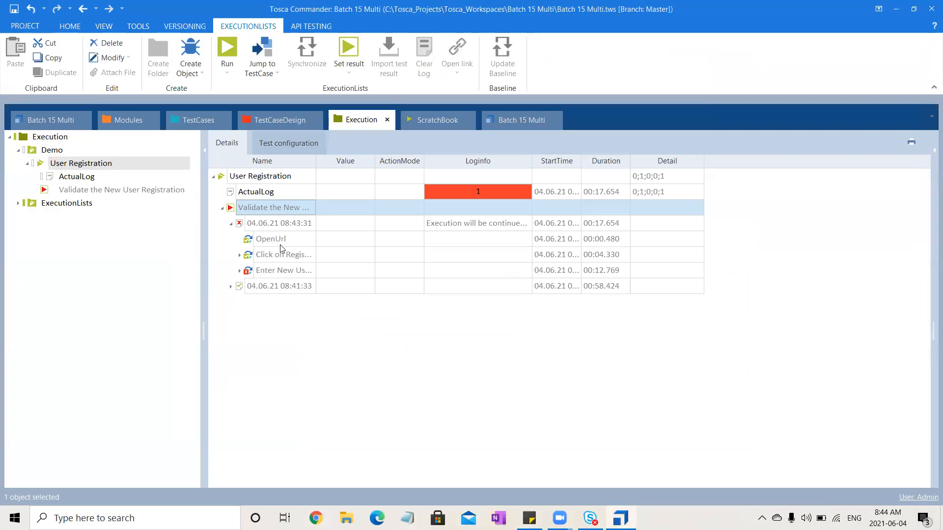
left_click(240, 272)
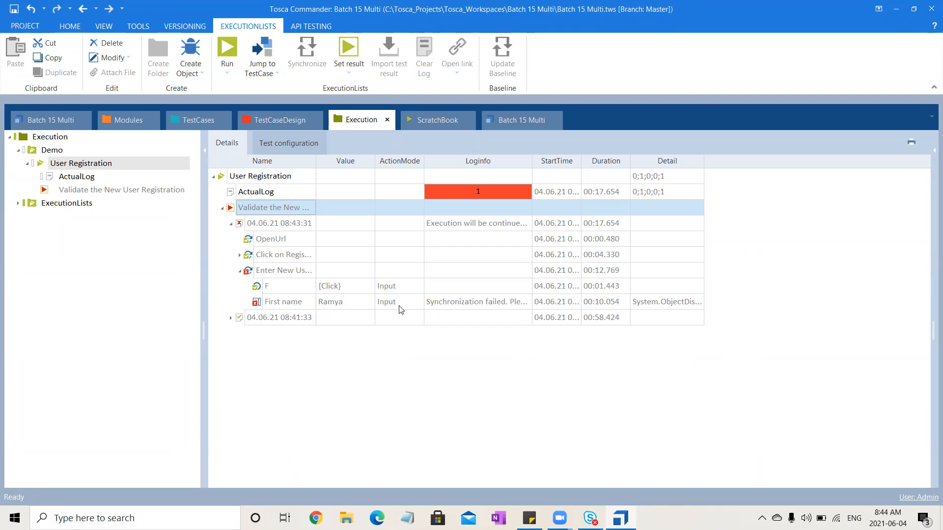
left_click(279, 350)
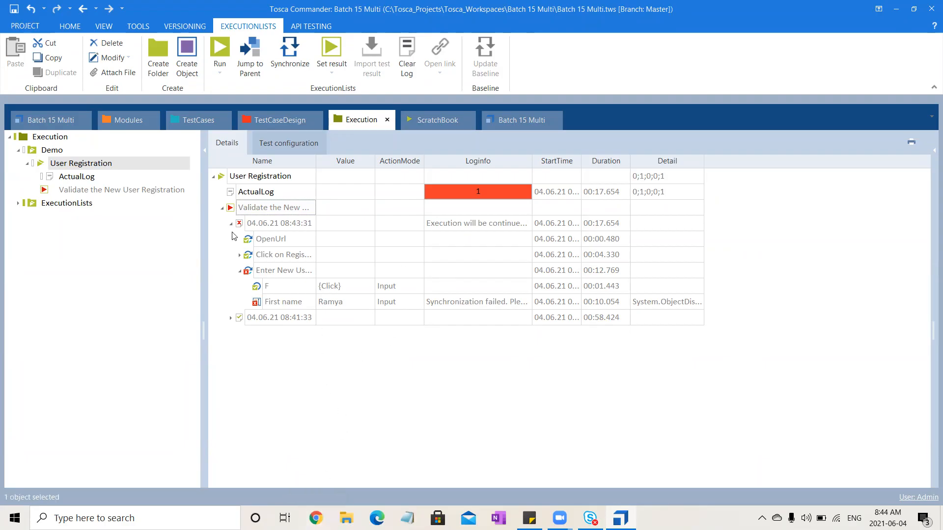
left_click(221, 208)
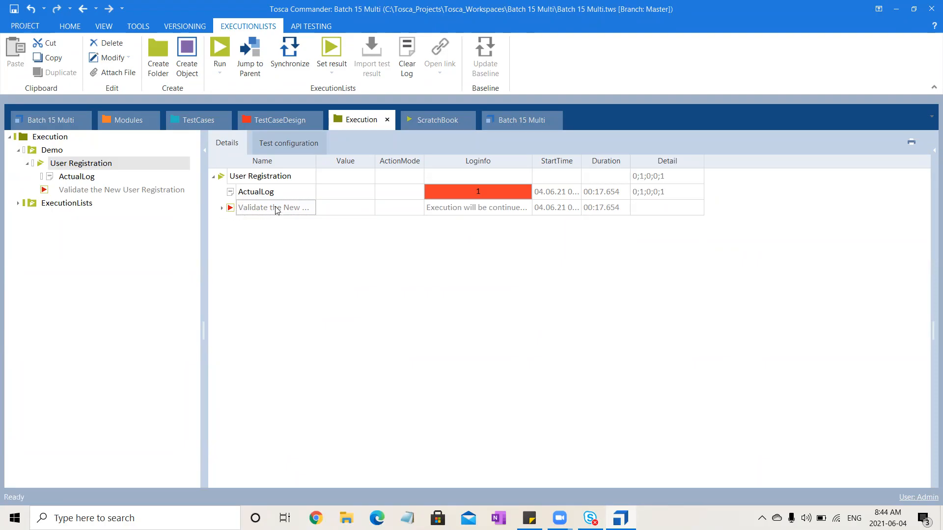
- Run the whole User Registration execution list again and cancel the run while the registration form is being filled in
left_click(255, 176)
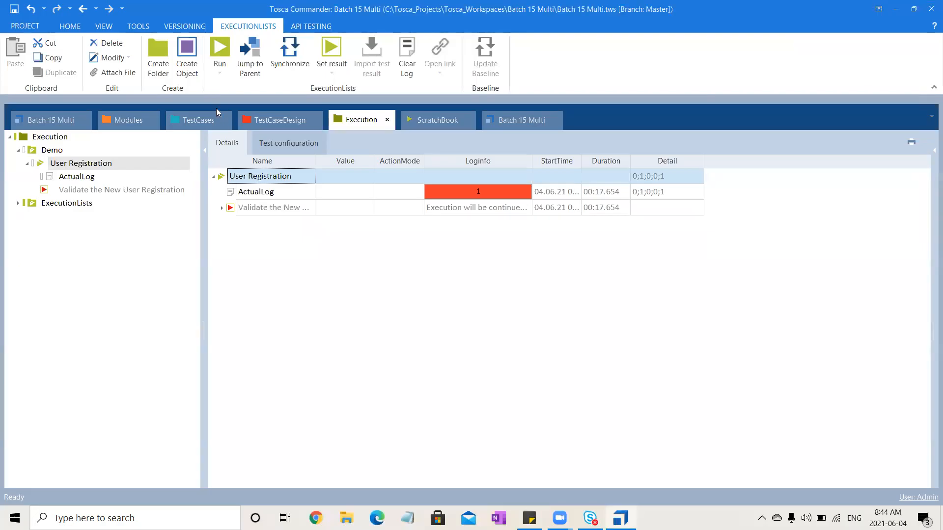
left_click(219, 47)
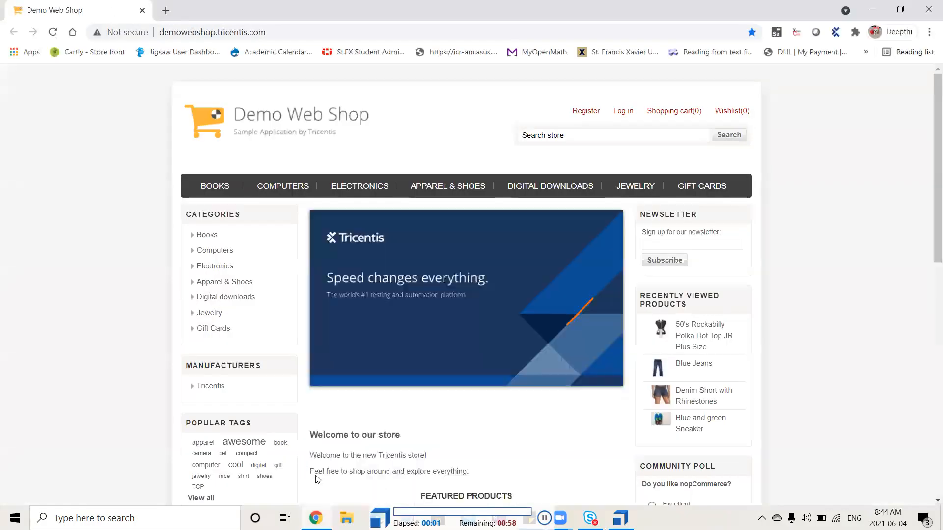
left_click(584, 114)
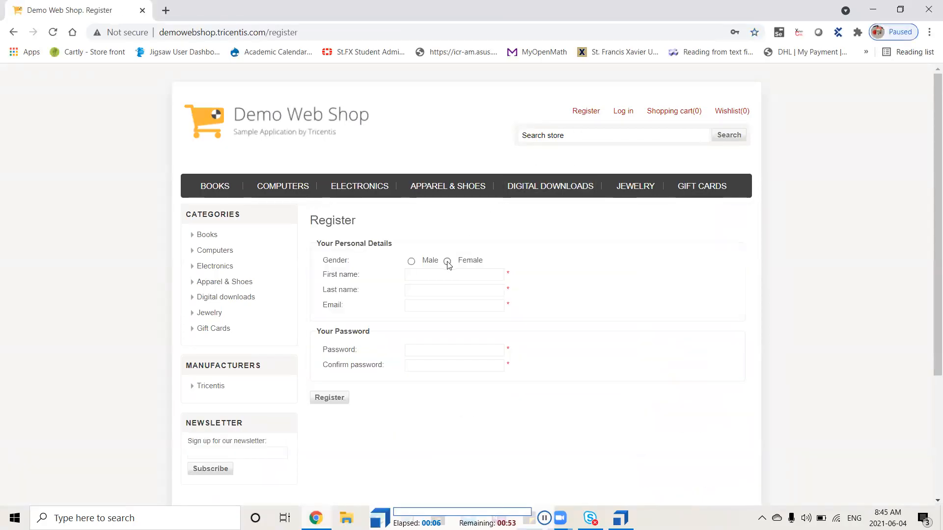
left_click(447, 262)
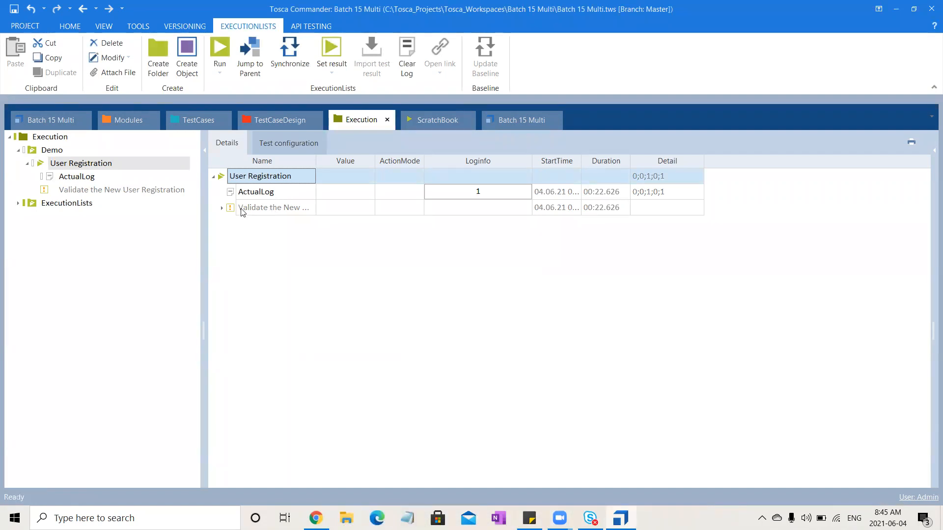
- Examine the 08:44:57 log entry and read the full log info of First name in its new user data entry step
left_click(222, 208)
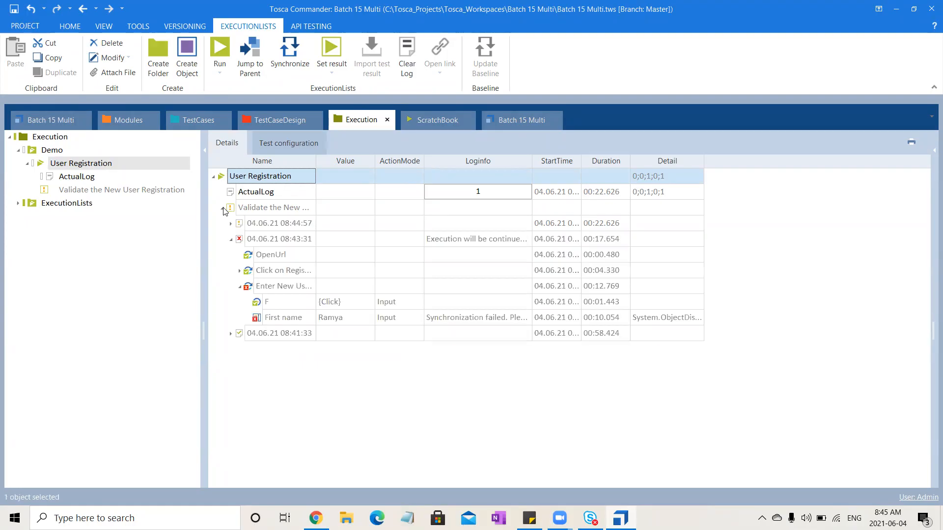
left_click(232, 241)
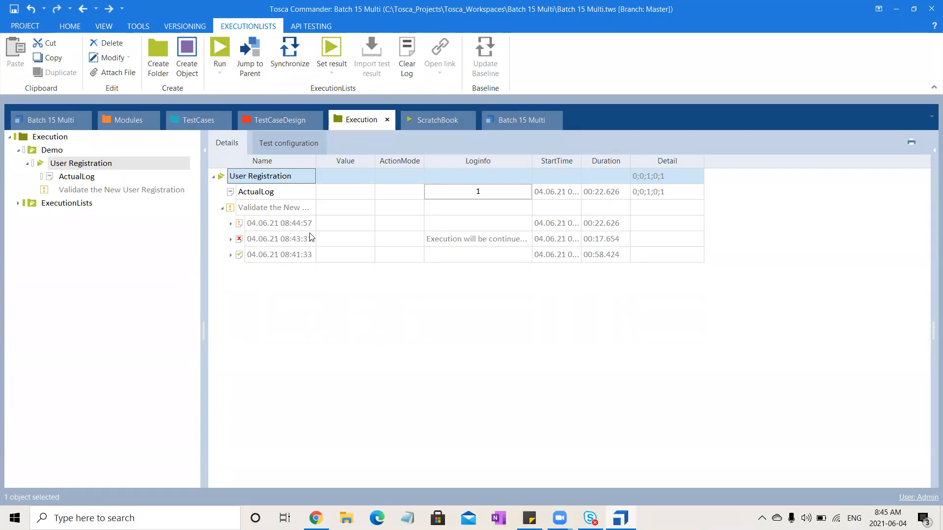
left_click(231, 224)
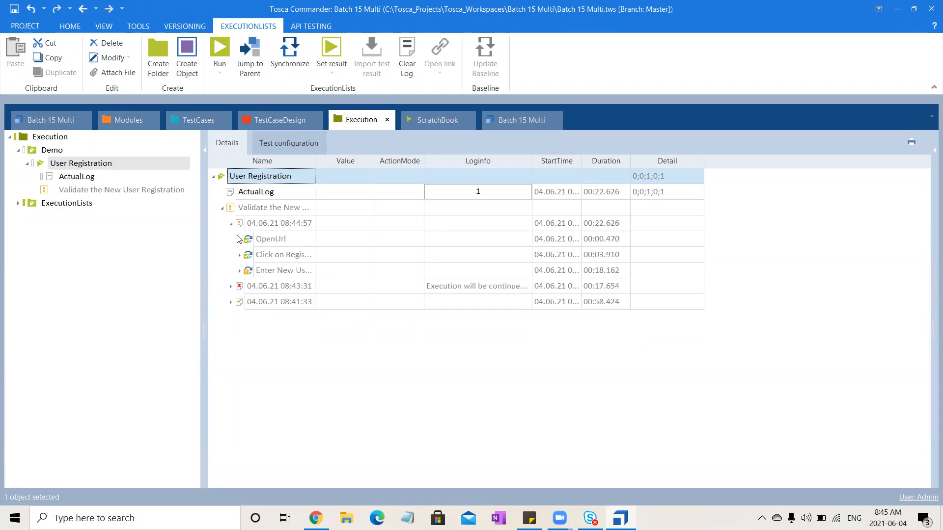
left_click(240, 270)
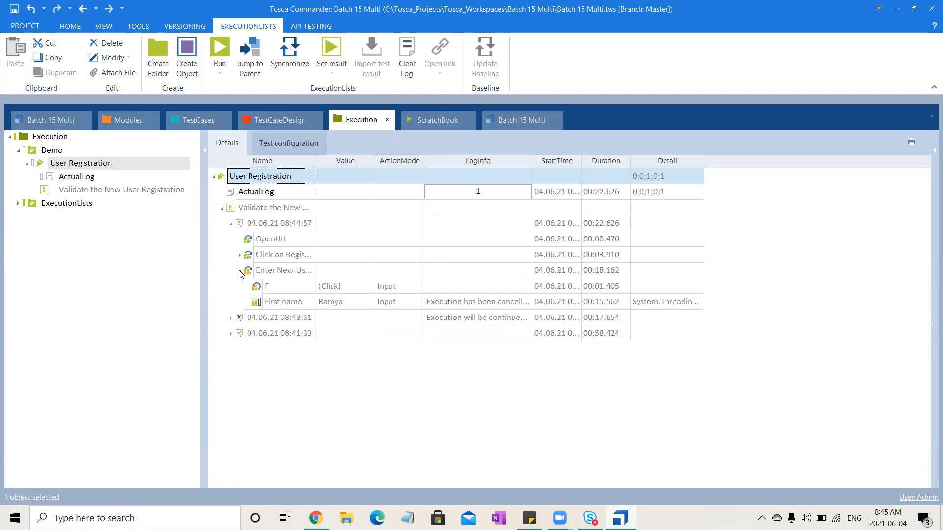
left_click(504, 303)
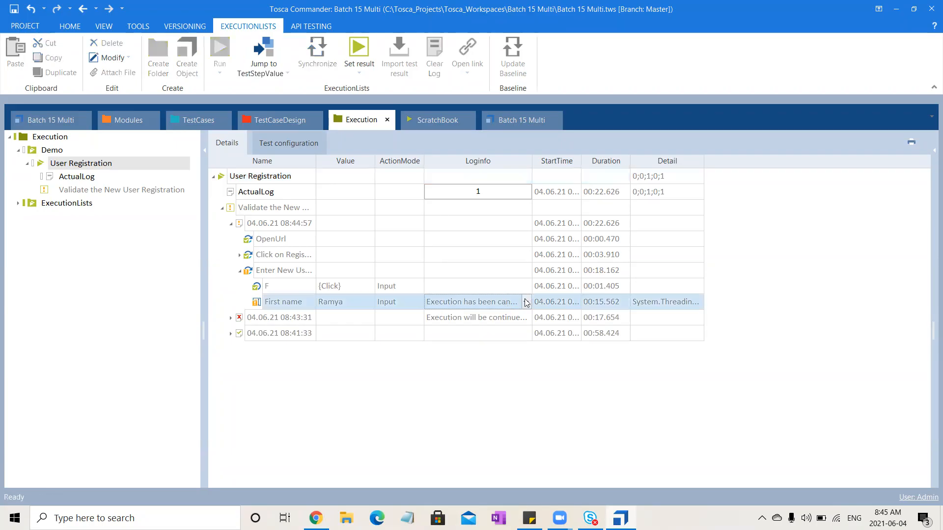
left_click(526, 303)
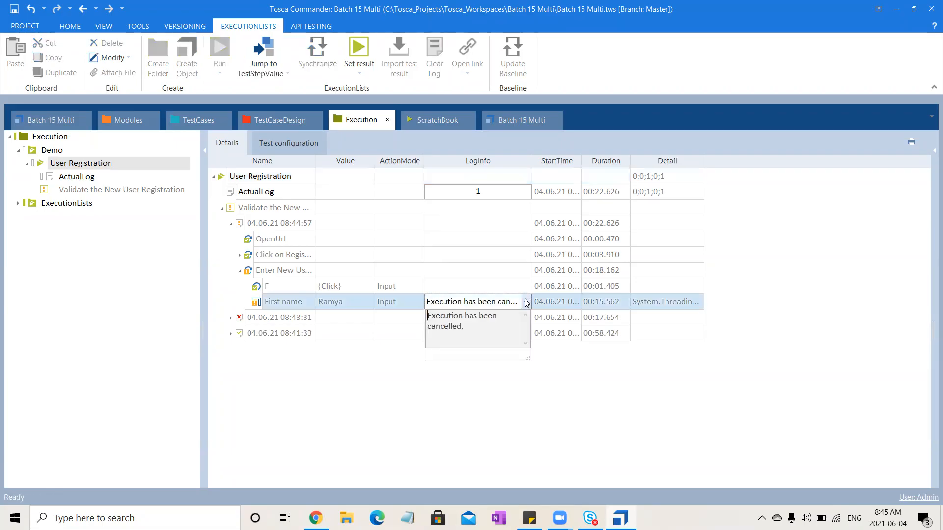
left_click(408, 382)
left_click(408, 383)
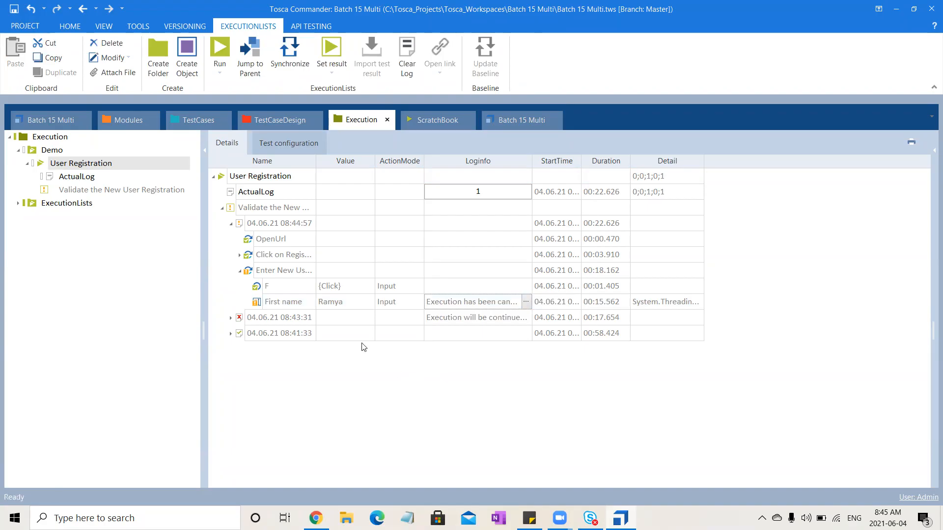
left_click(222, 210)
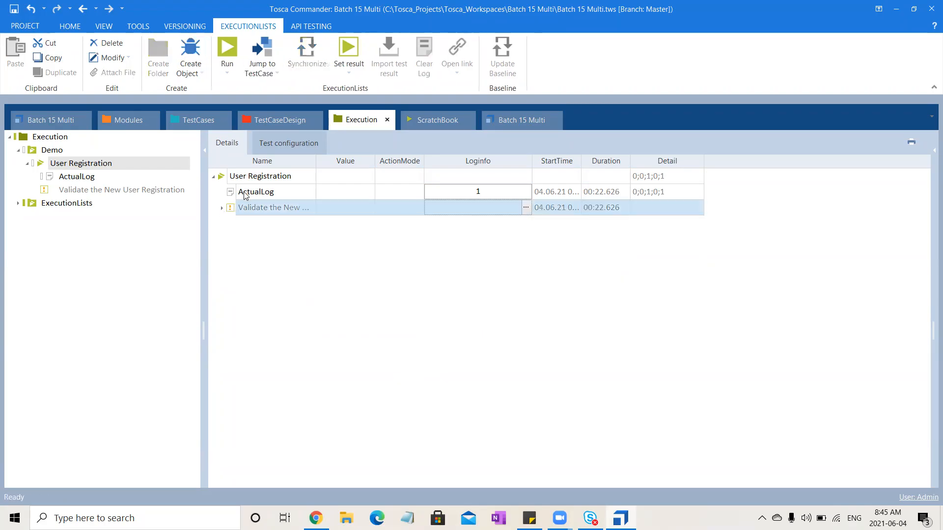
- Compare the three run entries of Validate the New User Registration and read the full log info of the 08:43:31 run
left_click(105, 255)
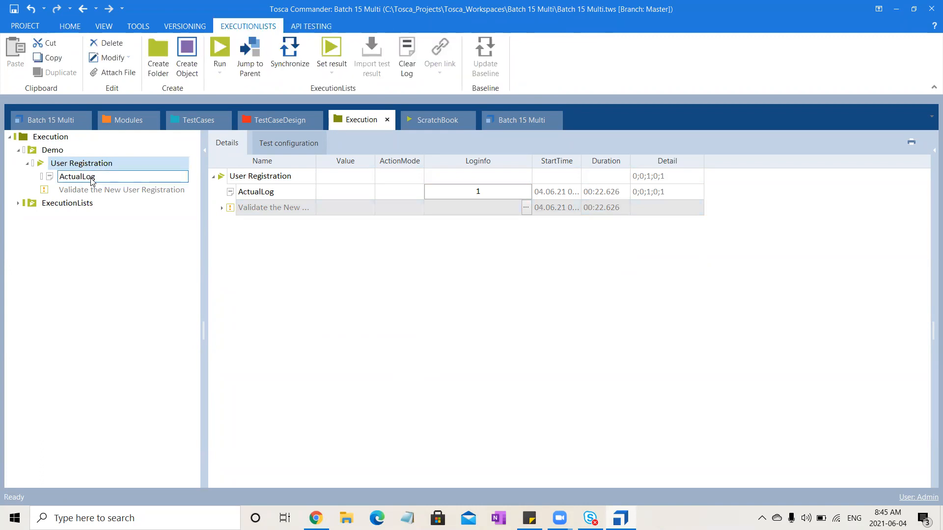
left_click(223, 208)
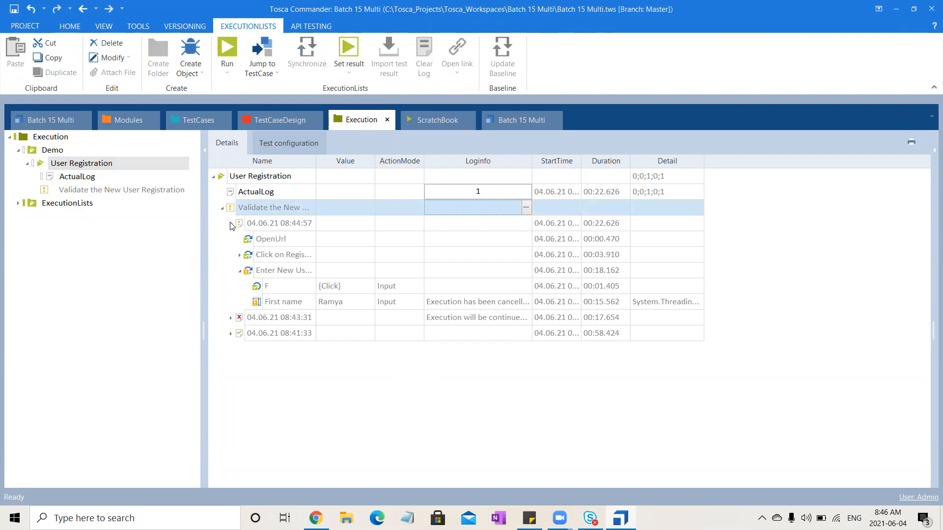
left_click(231, 225)
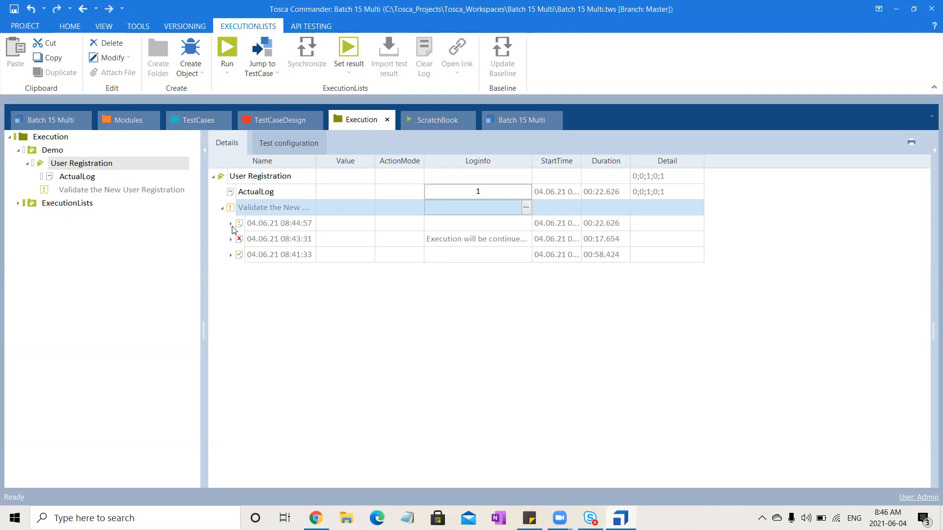
left_click(519, 239)
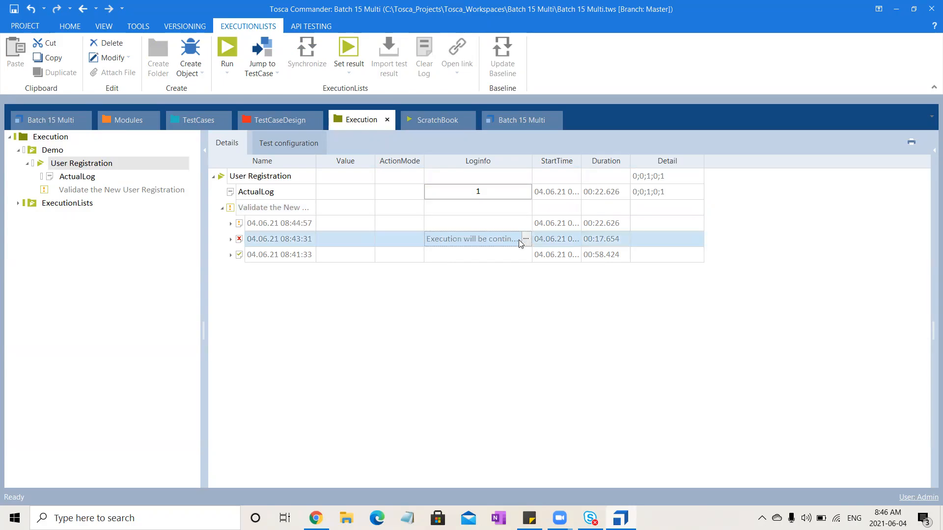
left_click(526, 239)
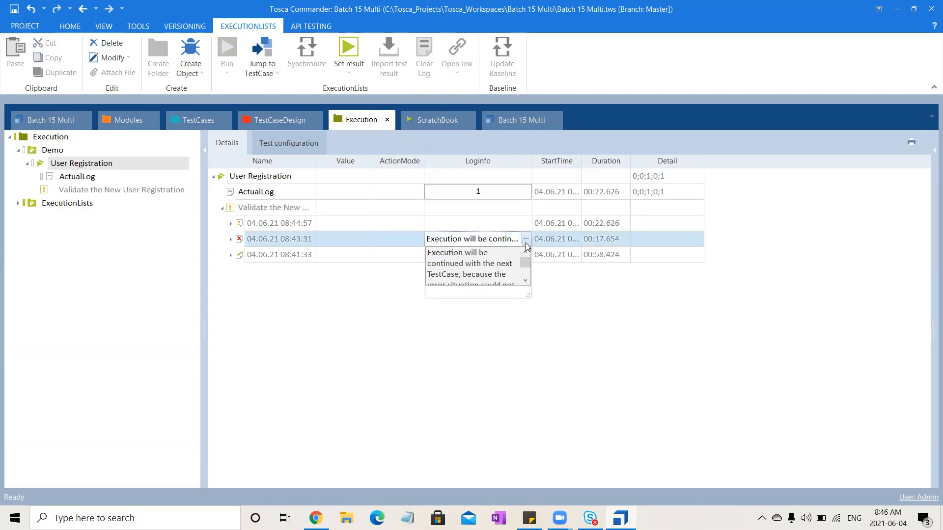
scroll(523, 272, "down", 1)
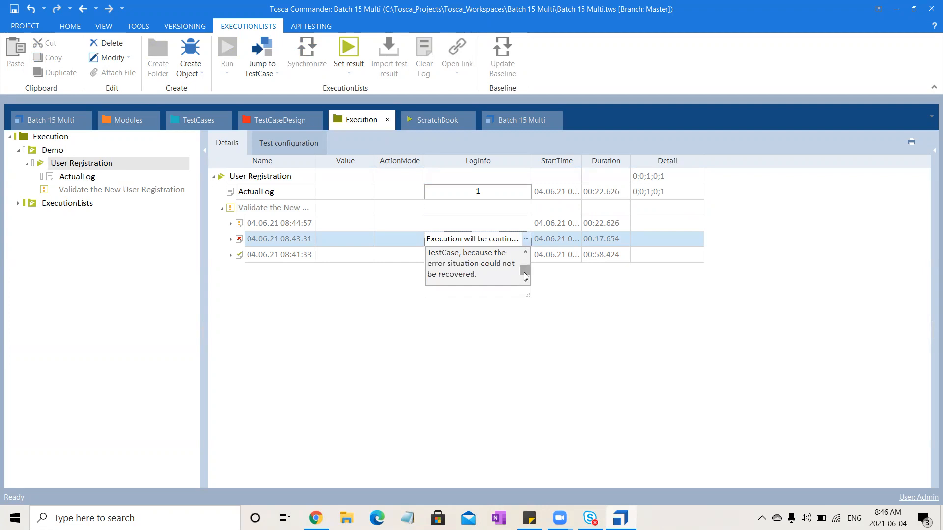
left_click(399, 401)
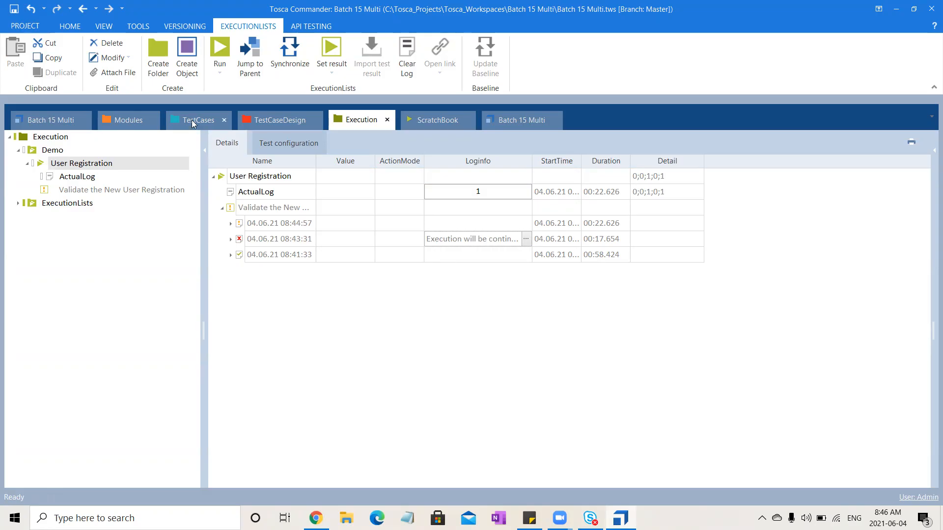
left_click(96, 178)
left_click(81, 166)
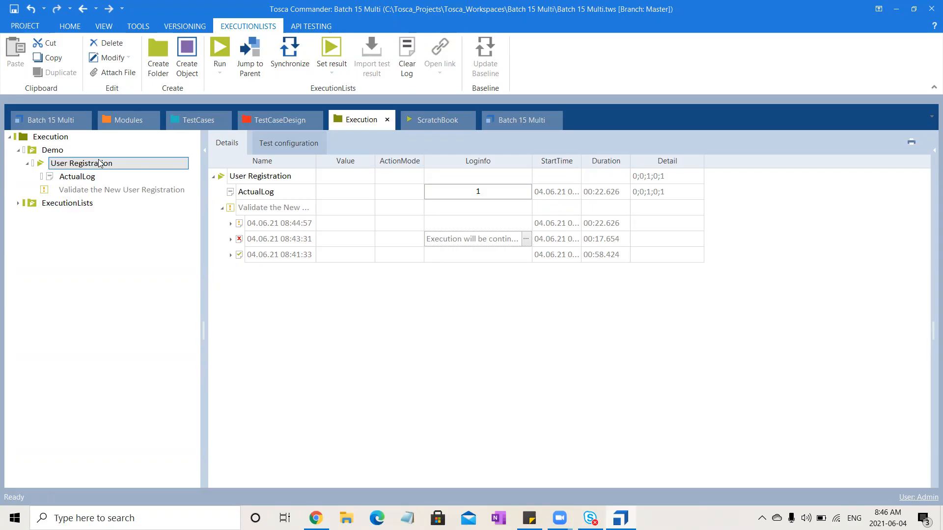
left_click(105, 162)
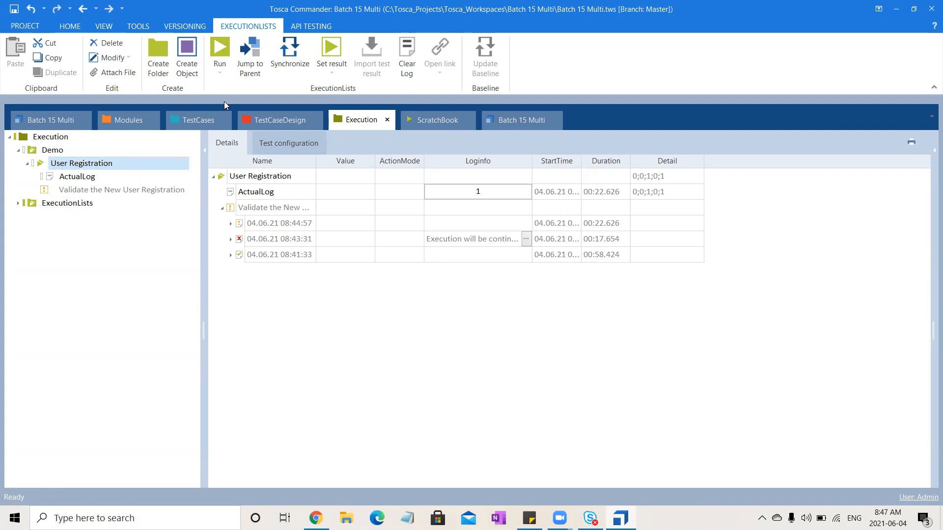
- View the test cases inside TemplateInstance of Validate User Login in the DemoWebShop folder, and return to the User Registration execution list
left_click(196, 120)
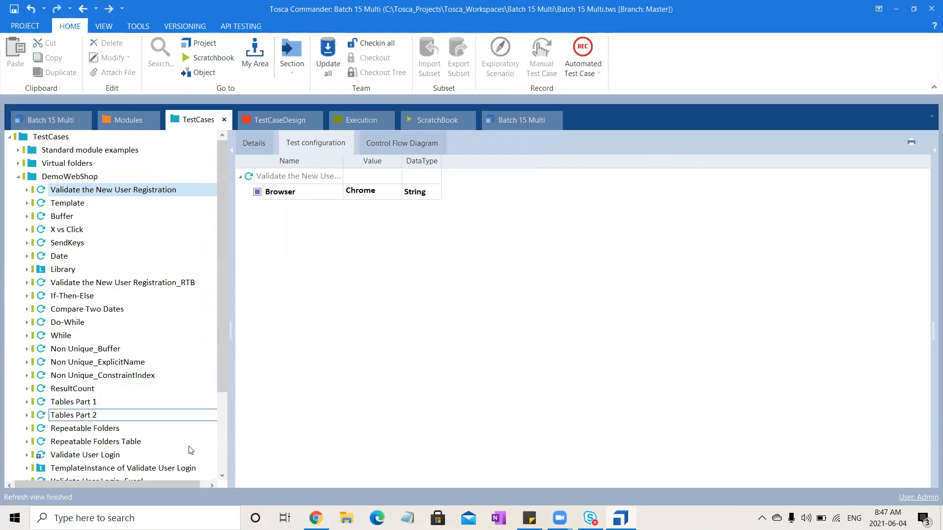
left_click(166, 469)
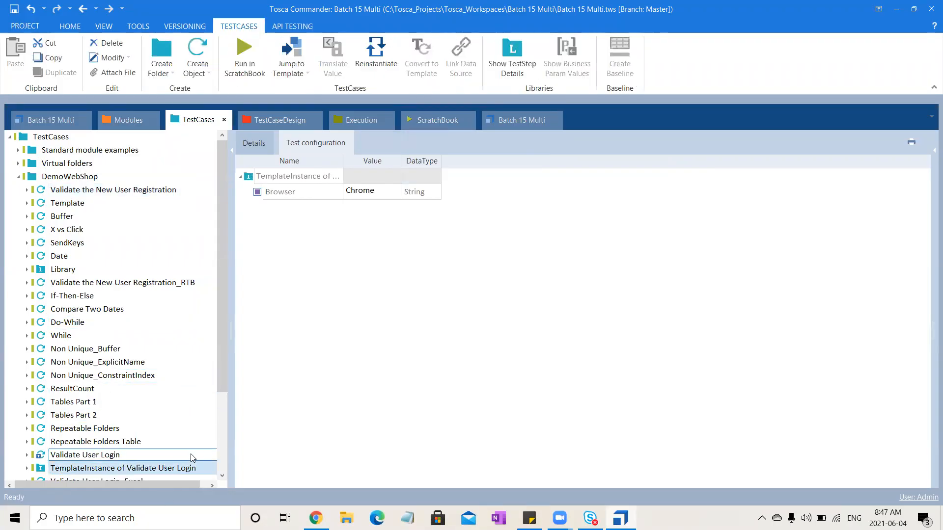
left_click(257, 142)
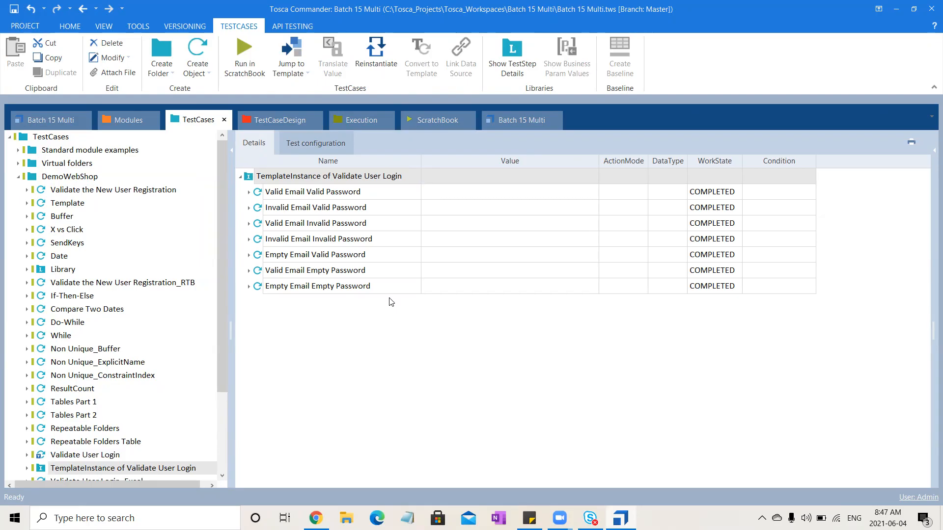
left_click(369, 119)
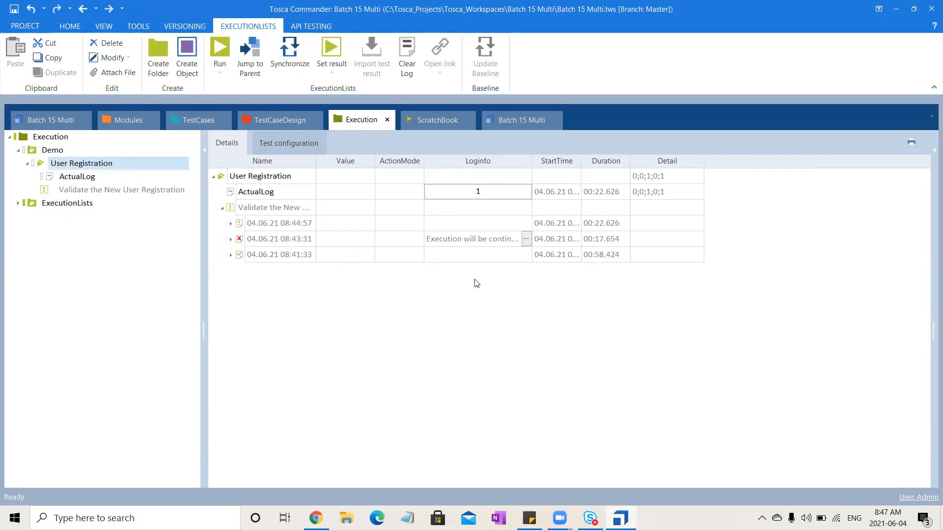
- Reread the full log info of the failed 08:43:31 run from its beginning
left_click(526, 240)
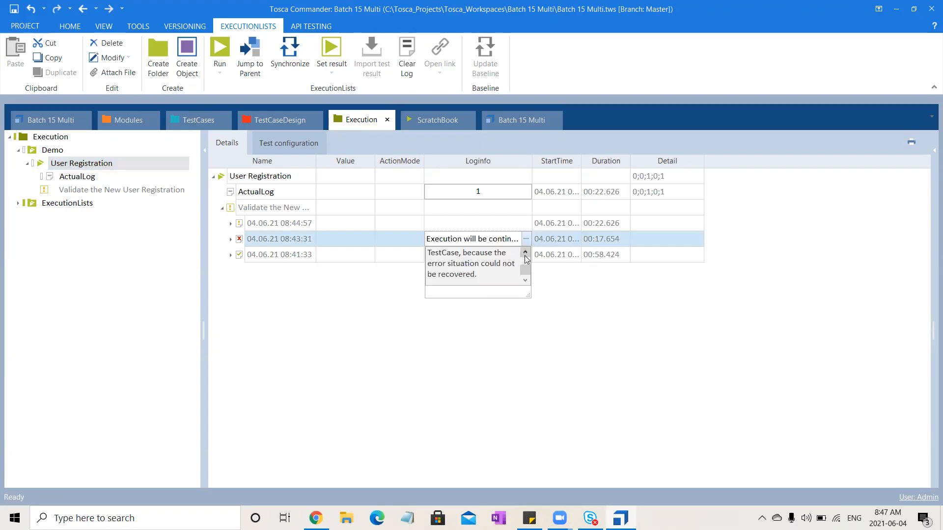
left_click(526, 253)
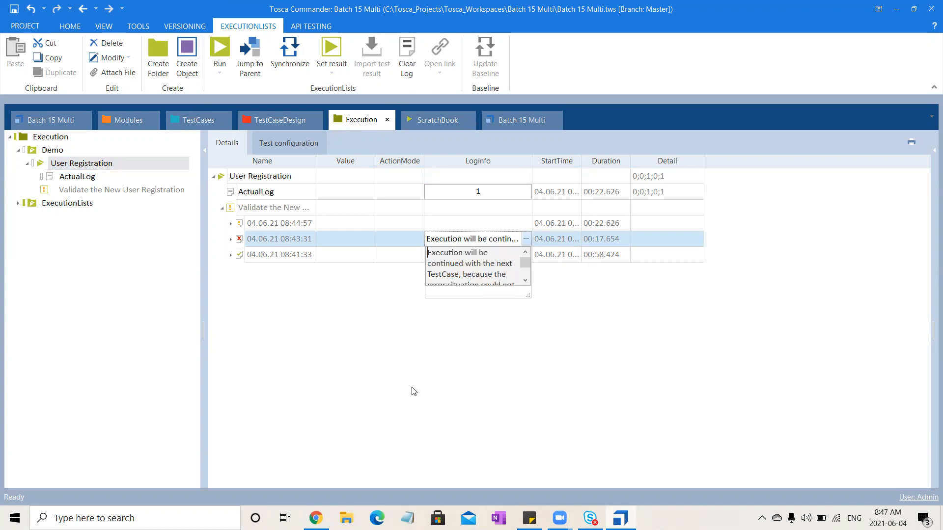
left_click(513, 22)
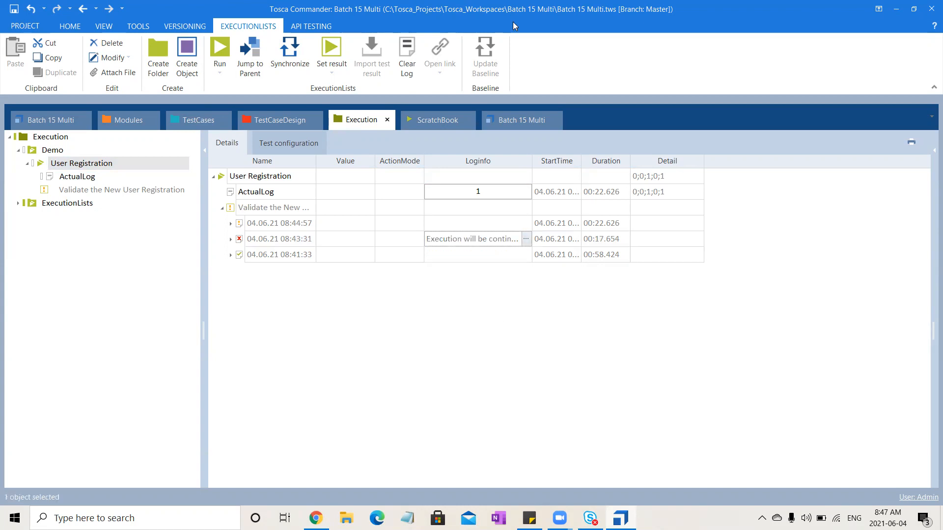
left_click(508, 55)
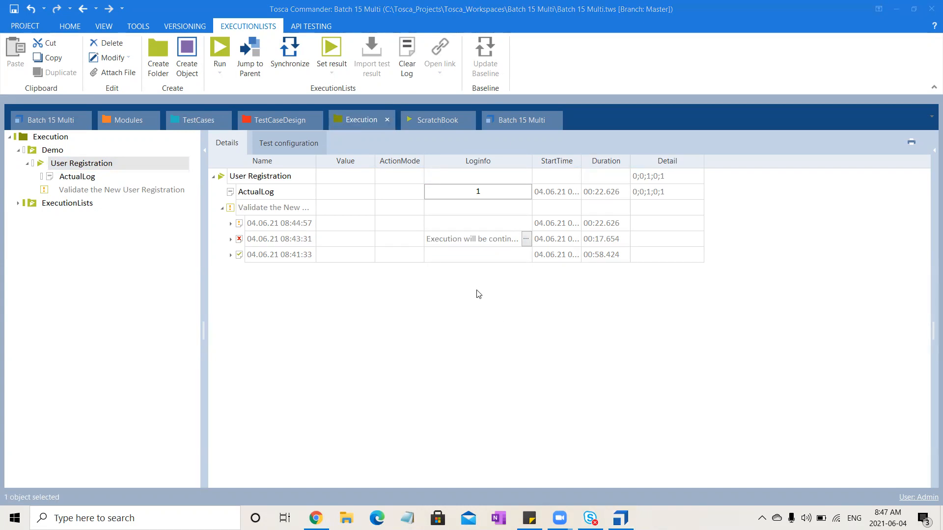
left_click(408, 400)
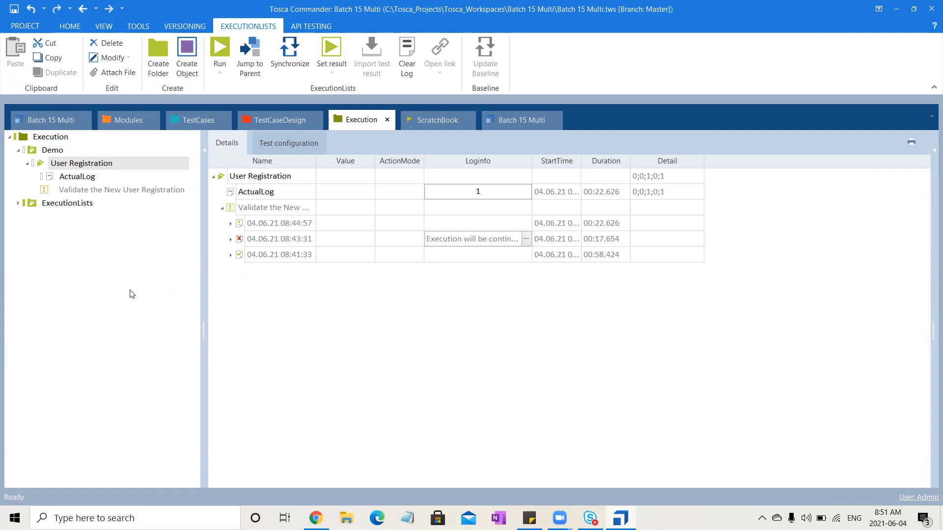
- Open the Tosca settings and view the Recovery settings in the TBox category
left_click(27, 23)
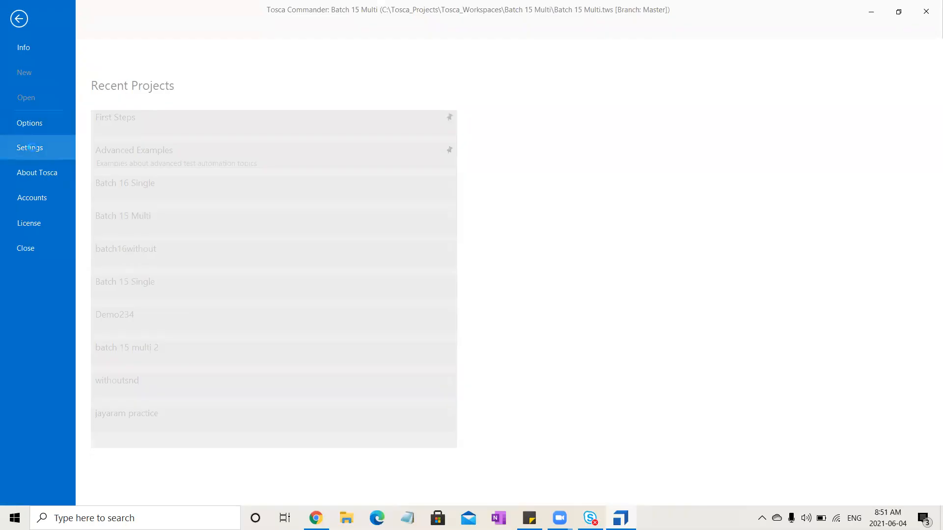
key("Escape")
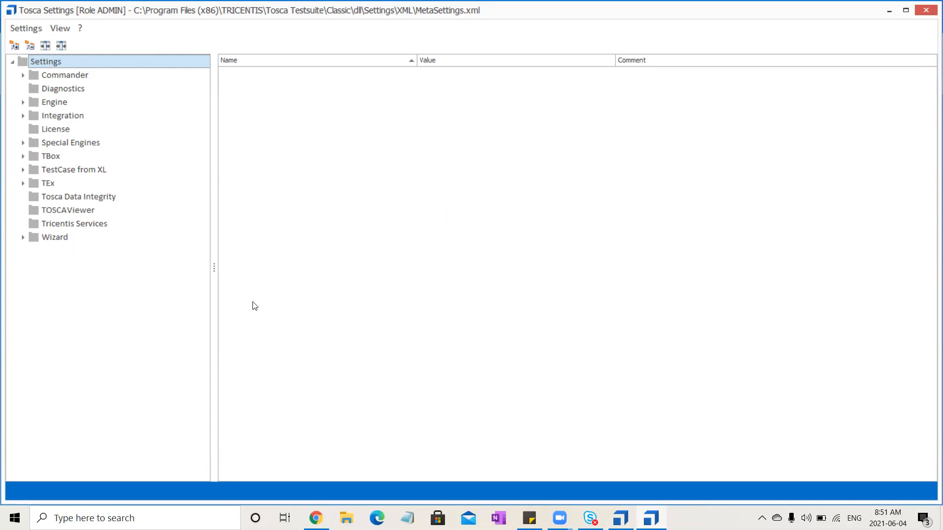
left_click(22, 103)
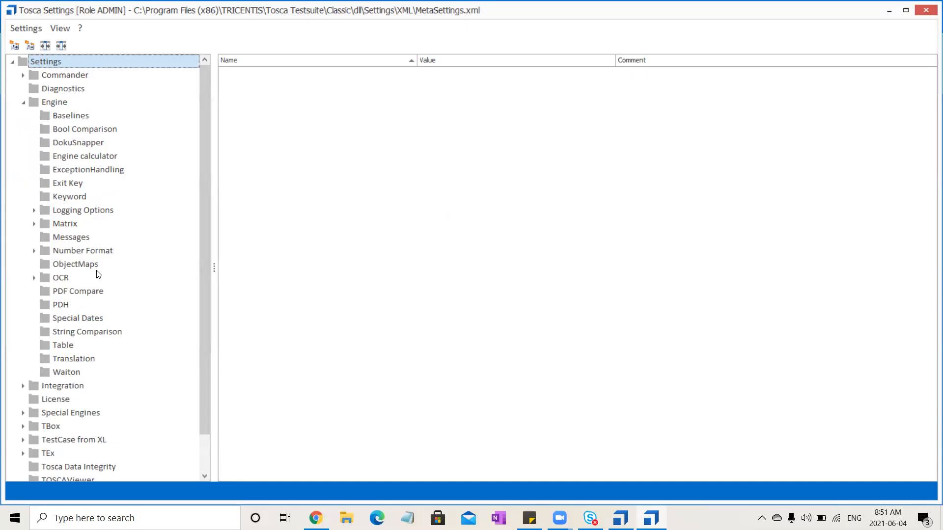
left_click(21, 103)
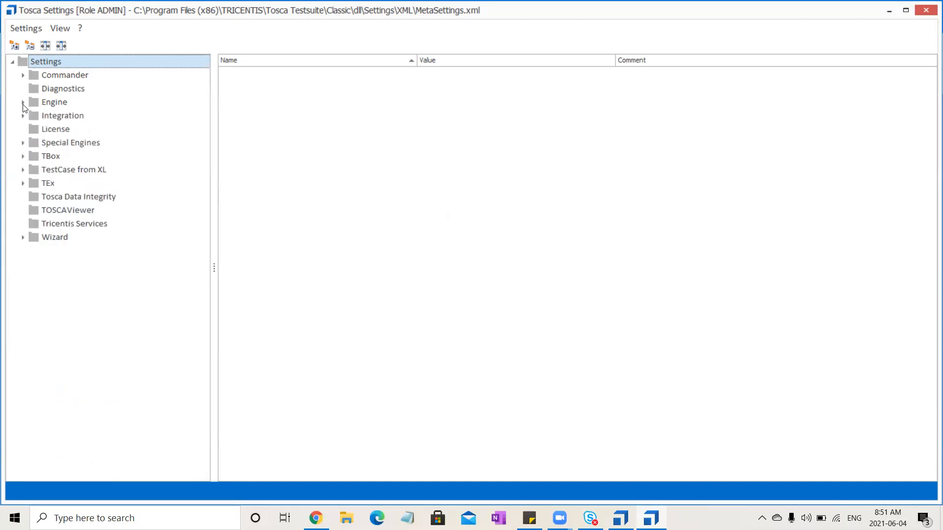
left_click(23, 157)
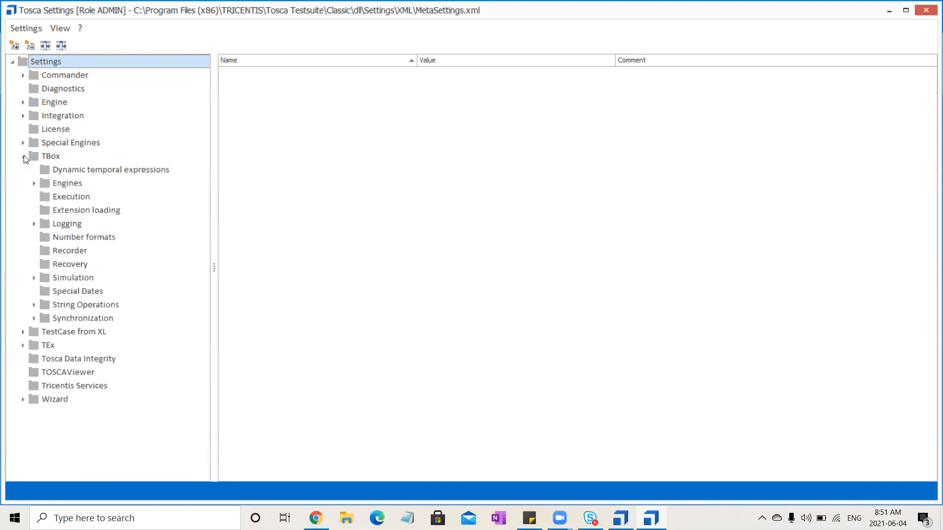
left_click(74, 274)
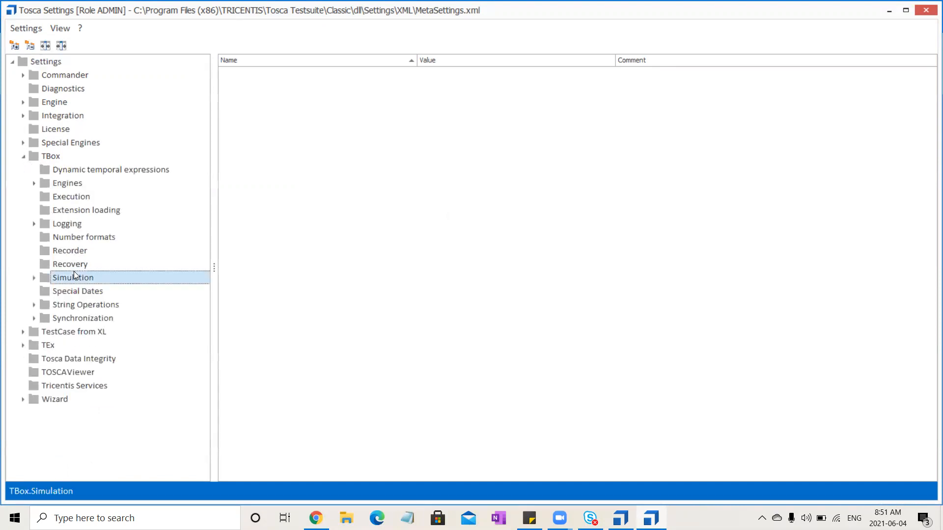
left_click(74, 264)
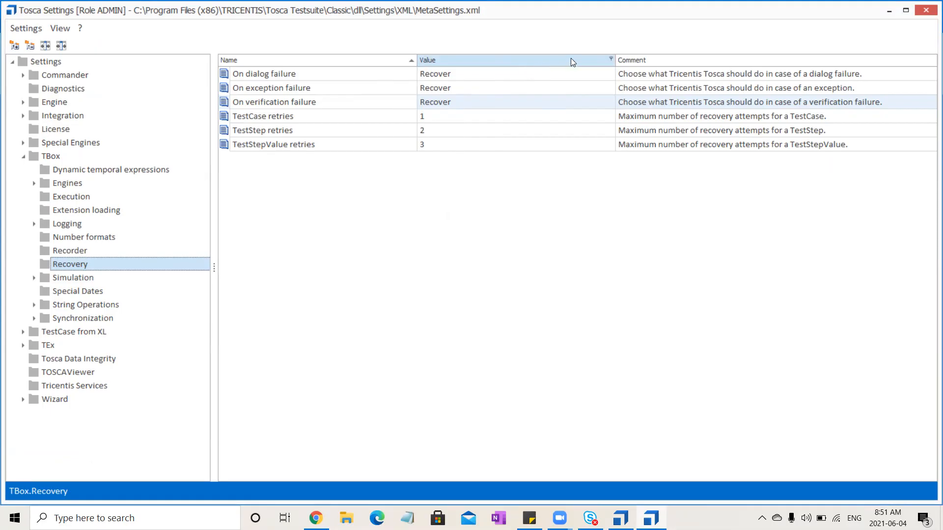
- Examine the available options for On dialog failure, and close the settings without changing the value
left_click(599, 78)
left_click(601, 76)
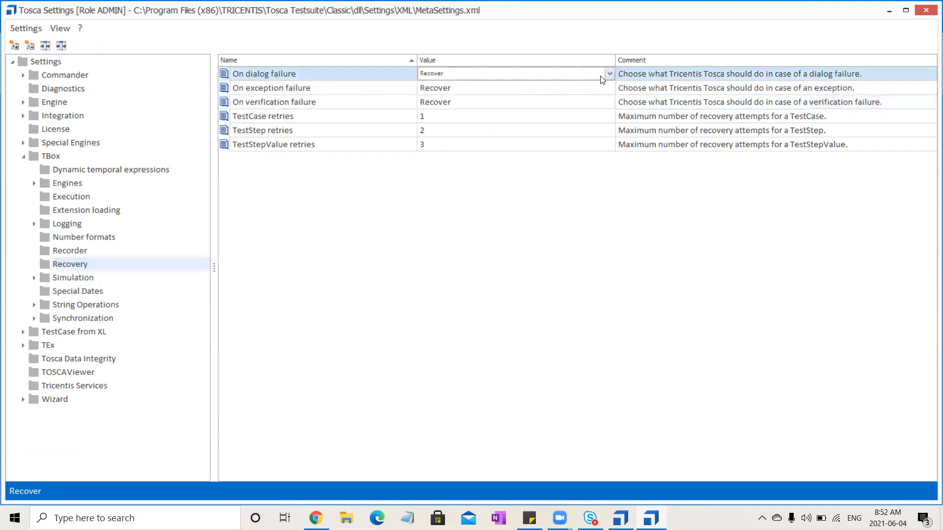
left_click(610, 74)
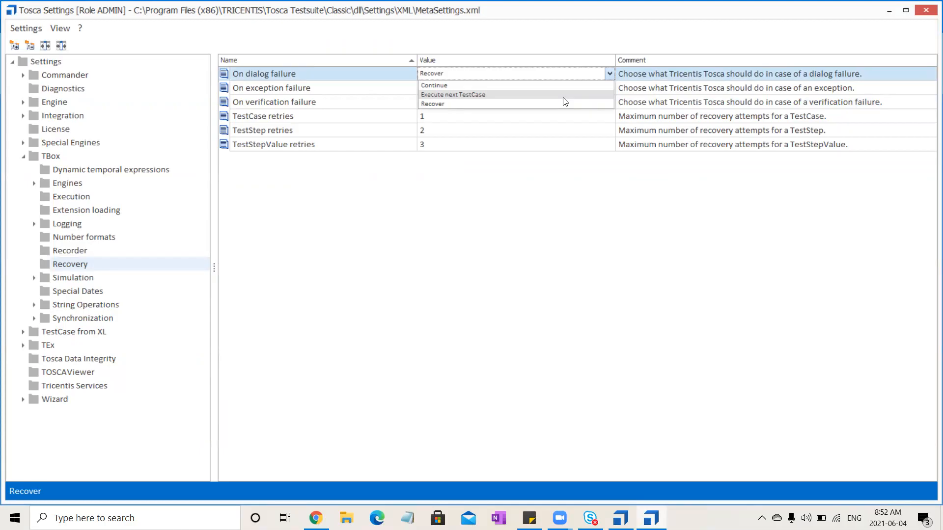
left_click(475, 316)
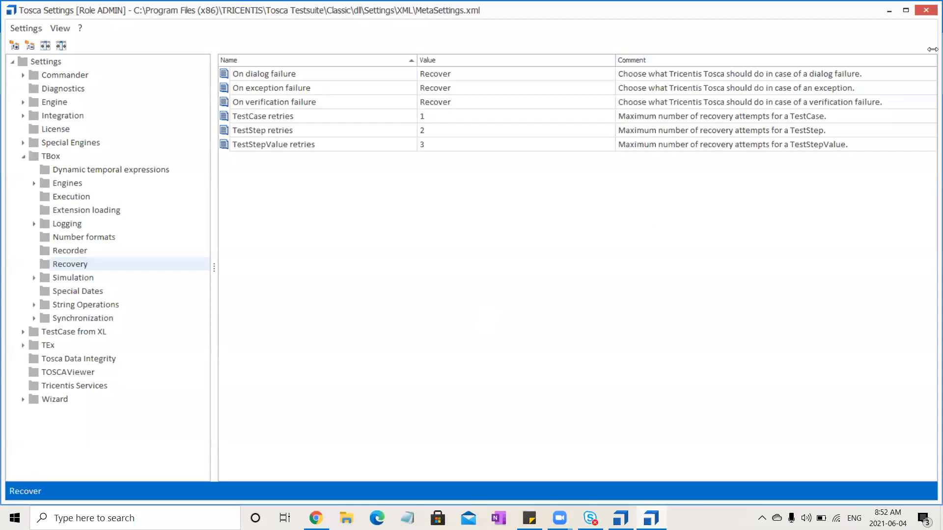
left_click(928, 10)
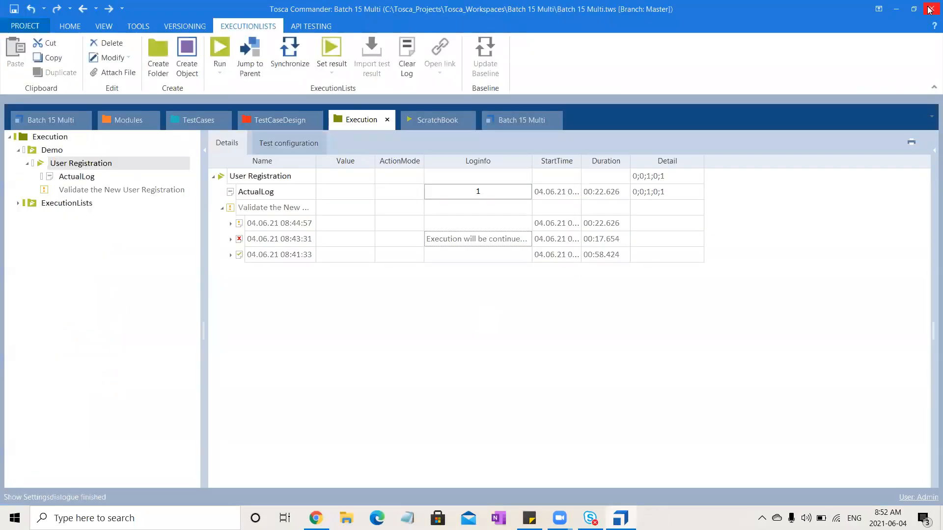
- Create a Recovery Scenarios collection in the DemoWebShop test case folder
left_click(196, 130)
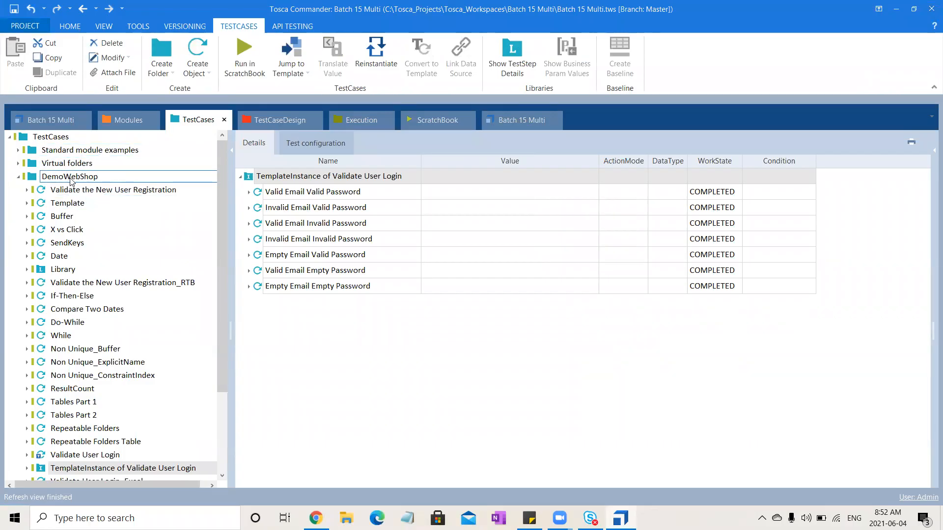
left_click(71, 180)
right_click(72, 182)
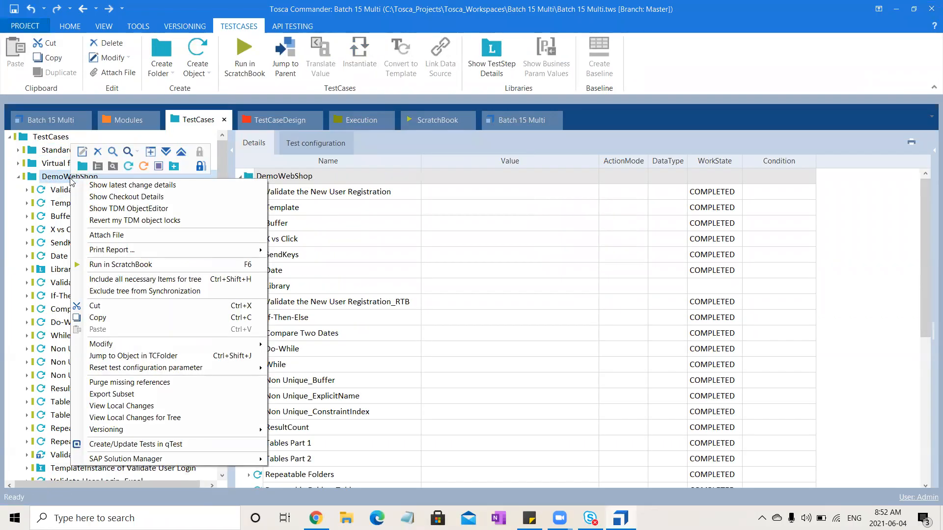
left_click(167, 167)
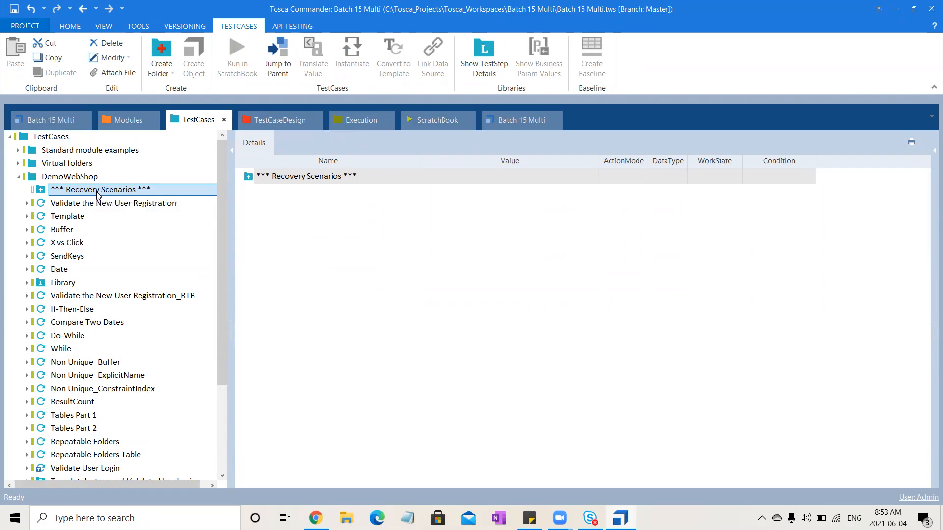
- Create a recovery scenario and a cleanup scenario with their default names in the Recovery Scenarios collection
right_click(97, 194)
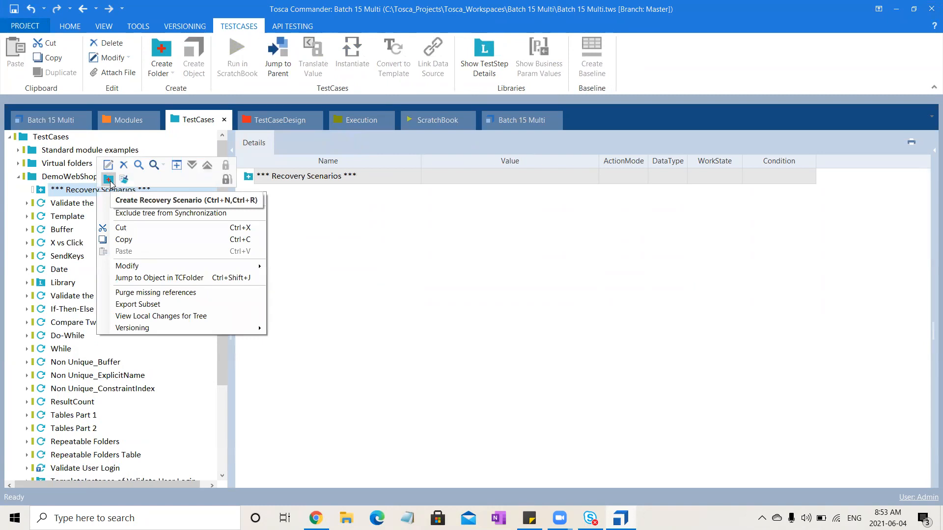
left_click(110, 182)
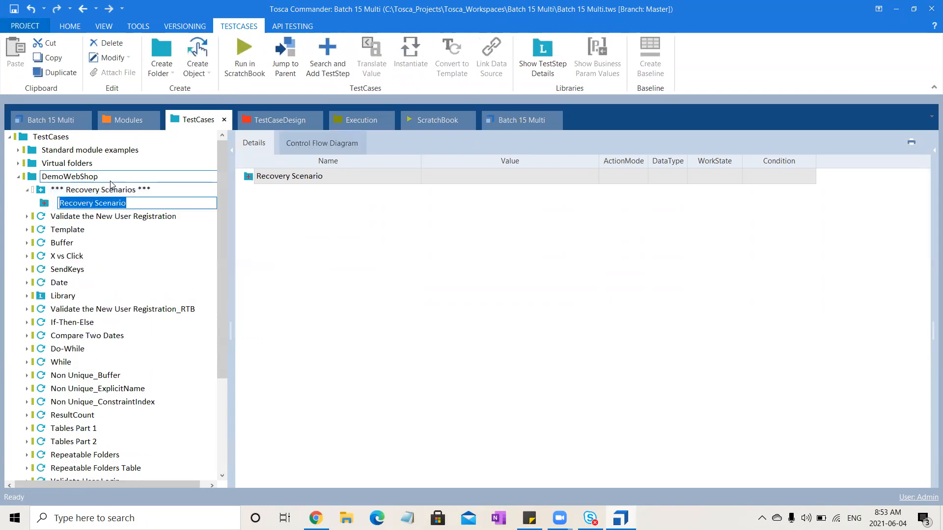
left_click(109, 189)
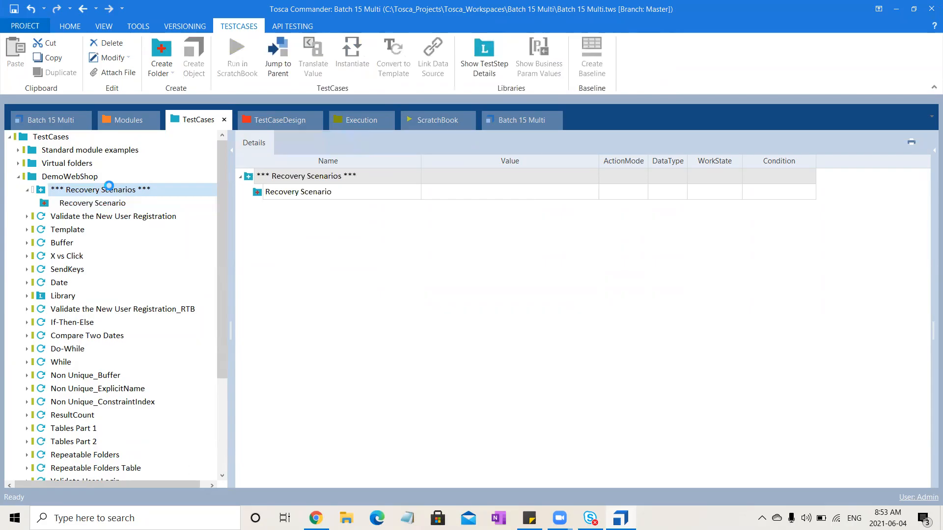
right_click(109, 186)
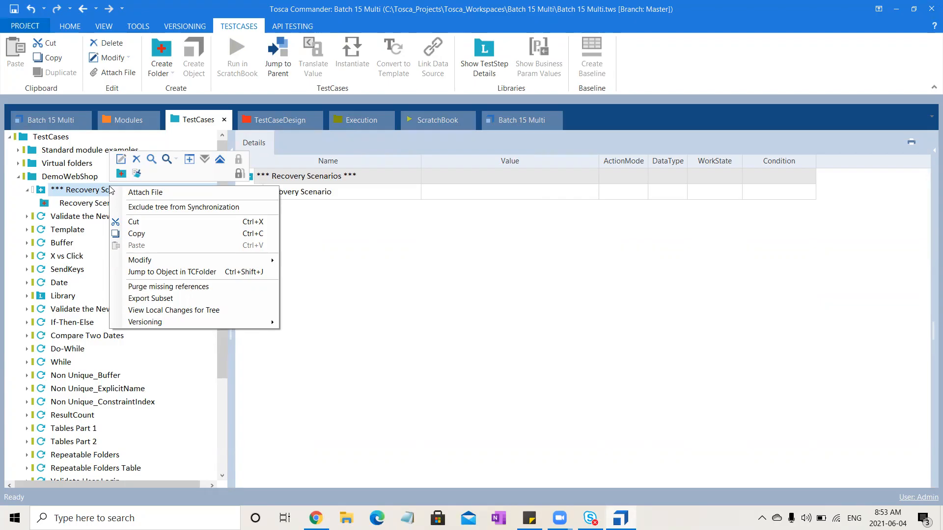
left_click(137, 175)
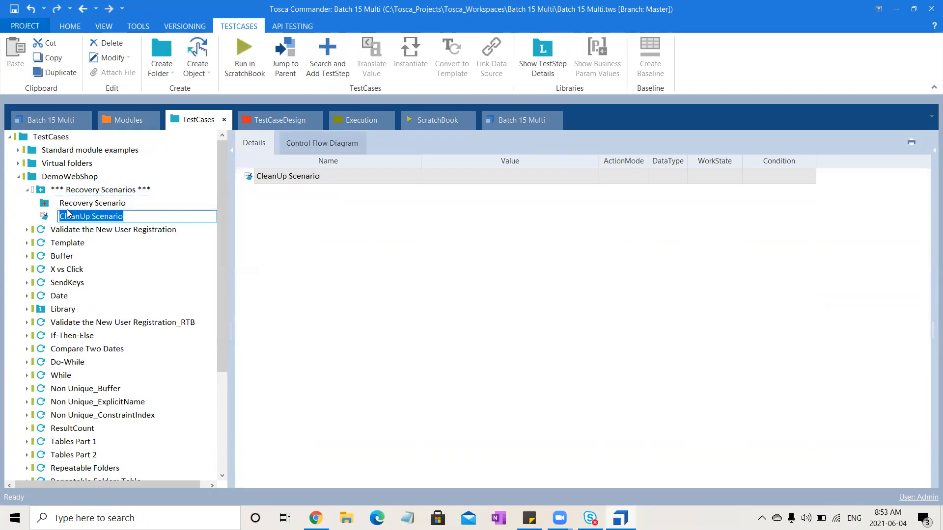
left_click(114, 206)
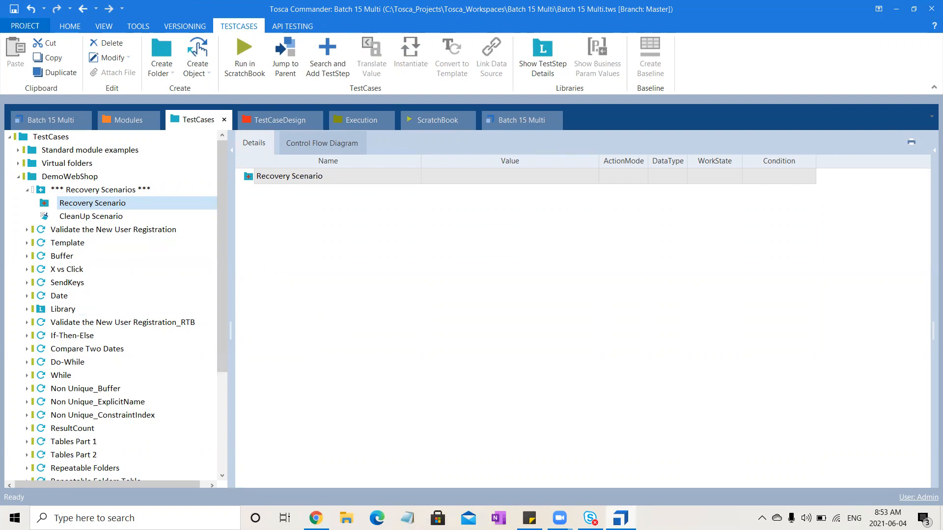
- Switch to Paint and sketch a branch arrow leading to the handwritten word Recov with a check mark
key("super+s")
type("paint")
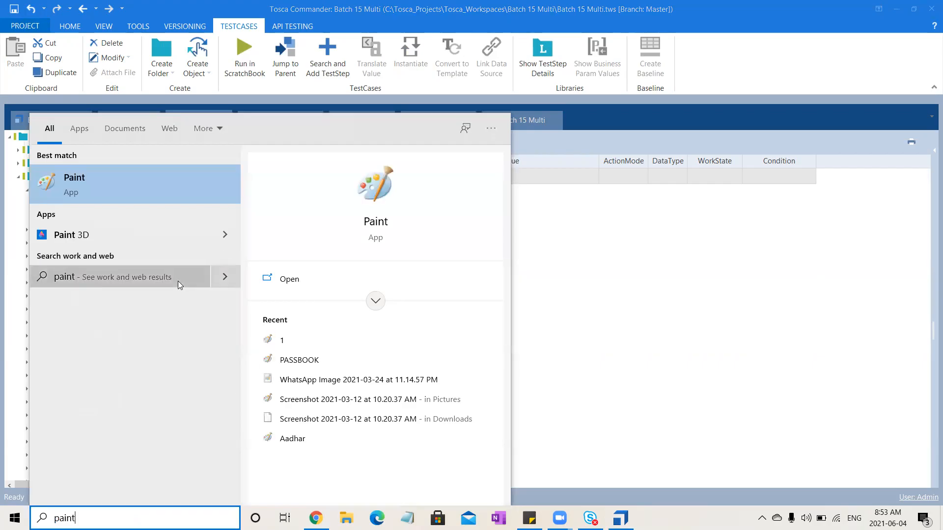
left_click(149, 184)
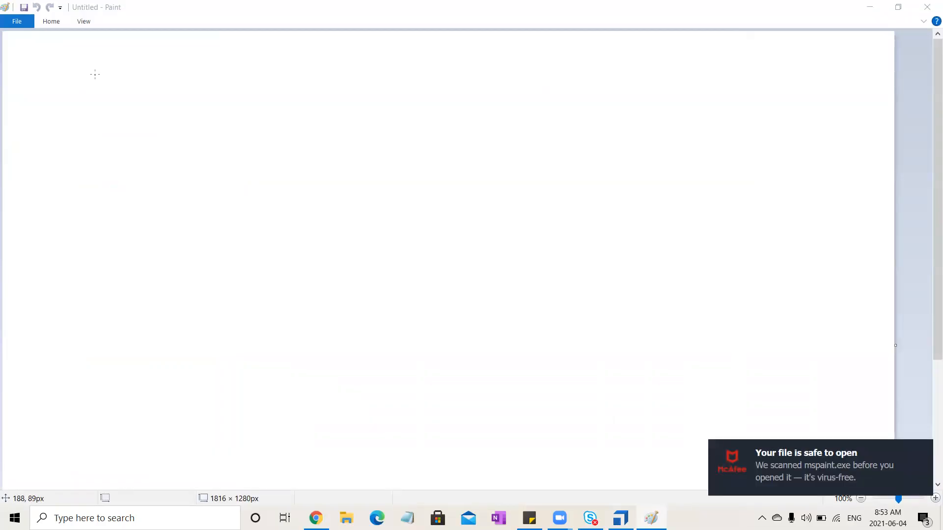
mouse_move(79, 68)
left_mouse_down()
mouse_move(91, 72)
mouse_move(72, 108)
left_mouse_up()
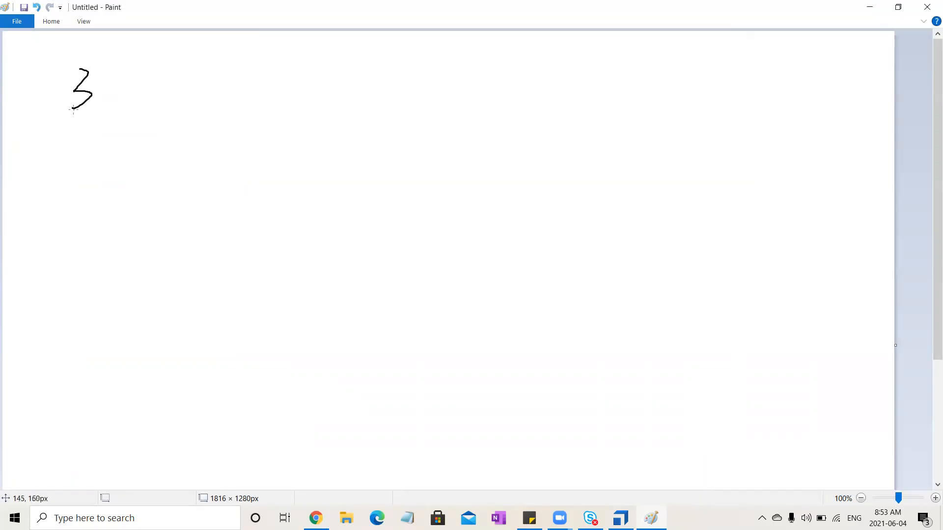
mouse_move(96, 64)
left_mouse_down()
mouse_move(107, 71)
mouse_move(84, 80)
mouse_move(97, 79)
left_mouse_up()
mouse_move(95, 94)
left_mouse_down()
mouse_move(130, 86)
mouse_move(137, 156)
mouse_move(162, 141)
mouse_move(172, 145)
mouse_move(165, 158)
left_mouse_up()
mouse_move(195, 122)
left_mouse_down()
mouse_move(195, 141)
mouse_move(195, 105)
mouse_move(188, 129)
mouse_move(211, 136)
mouse_move(219, 124)
mouse_move(260, 122)
mouse_move(267, 114)
mouse_move(259, 102)
mouse_move(286, 116)
mouse_move(290, 93)
mouse_move(329, 104)
mouse_move(339, 49)
left_mouse_up()
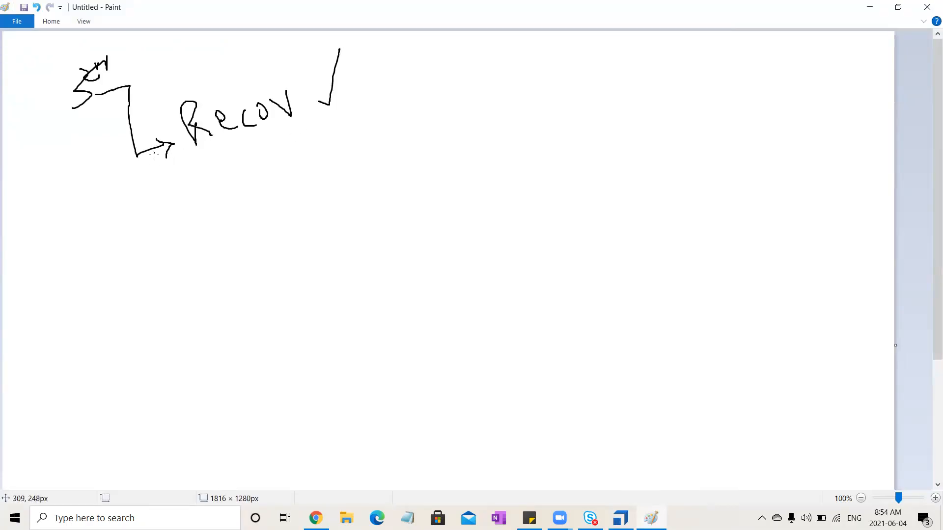
- Add a second arrow to the handwritten word Retry, with a curved loop around it and a large check mark
mouse_move(145, 171)
left_mouse_down()
mouse_move(151, 202)
mouse_move(187, 187)
mouse_move(188, 206)
mouse_move(217, 187)
mouse_move(219, 158)
mouse_move(237, 181)
mouse_move(249, 144)
mouse_move(270, 172)
mouse_move(269, 153)
mouse_move(281, 165)
mouse_move(284, 156)
mouse_move(296, 171)
mouse_move(283, 172)
left_mouse_up()
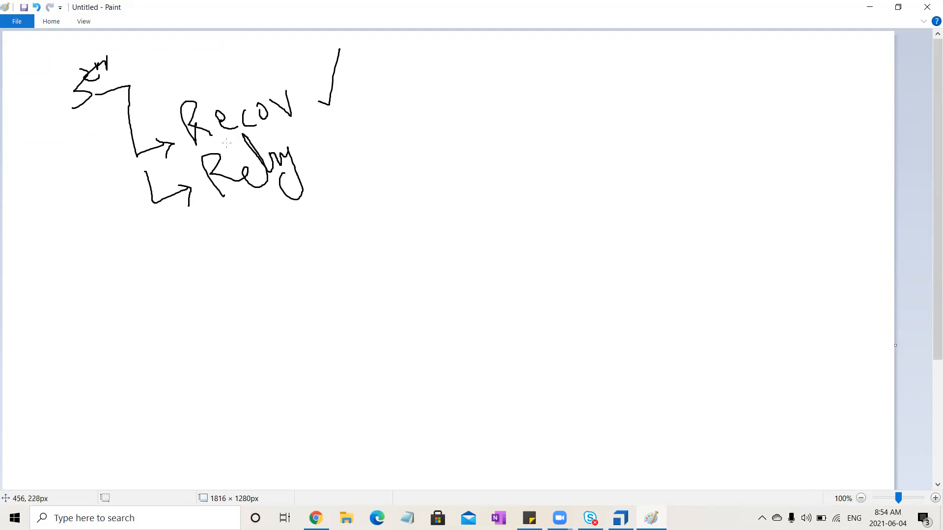
left_click_drag(235, 148, 257, 143)
mouse_move(60, 108)
left_mouse_down()
mouse_move(54, 47)
mouse_move(58, 105)
mouse_move(190, 188)
left_mouse_up()
mouse_move(297, 215)
left_mouse_down()
mouse_move(244, 183)
mouse_move(271, 225)
mouse_move(265, 246)
mouse_move(258, 241)
left_mouse_up()
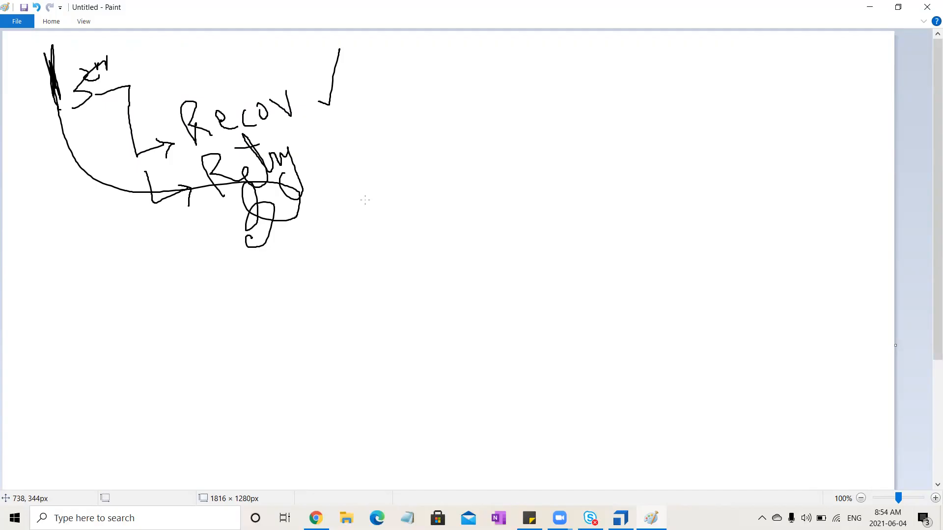
mouse_move(320, 196)
left_mouse_down()
mouse_move(369, 212)
mouse_move(419, 65)
left_mouse_up()
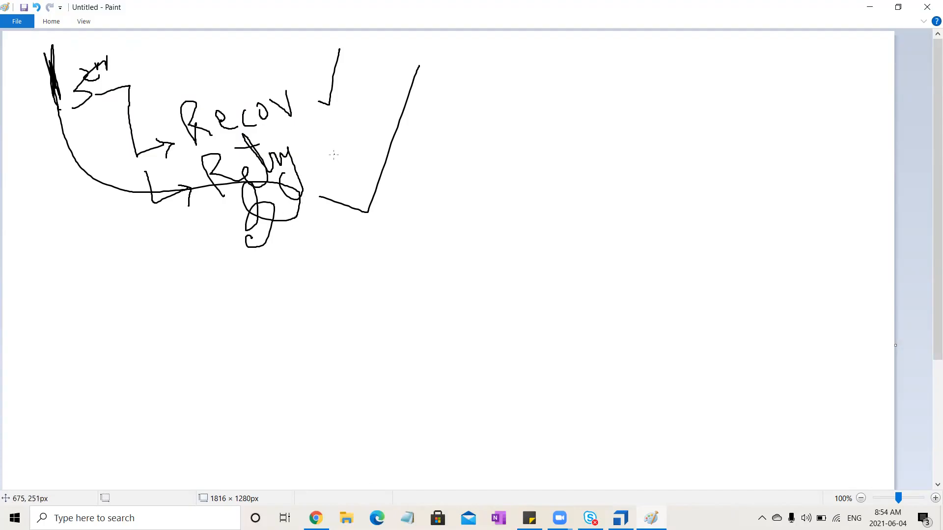
- Cross the large check mark, handwrite Clean and Fail below the Retry note, and return to Tosca Commander
left_click_drag(336, 162, 442, 182)
mouse_move(260, 276)
left_mouse_down()
mouse_move(274, 309)
mouse_move(298, 309)
mouse_move(344, 254)
mouse_move(383, 264)
left_mouse_up()
mouse_move(327, 346)
left_mouse_down()
mouse_move(311, 363)
mouse_move(342, 397)
left_mouse_up()
mouse_move(324, 381)
left_mouse_down()
mouse_move(330, 374)
mouse_move(324, 381)
left_mouse_up()
mouse_move(378, 368)
left_mouse_down()
mouse_move(395, 352)
mouse_move(414, 292)
mouse_move(479, 296)
left_mouse_up()
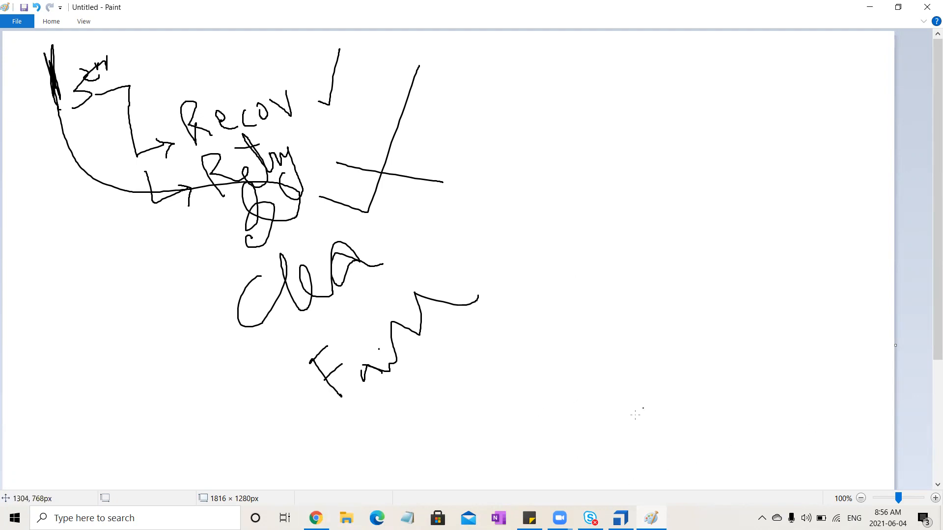
mouse_move(621, 518)
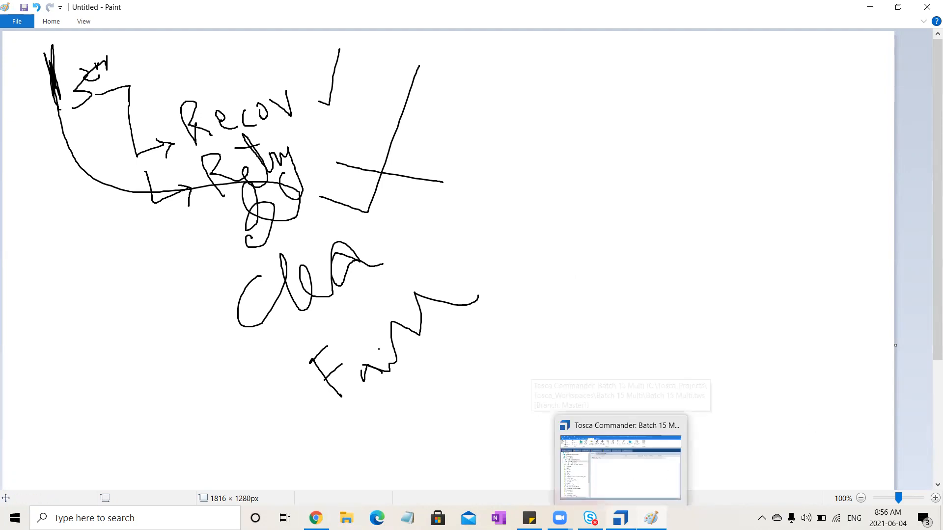
left_click(620, 492)
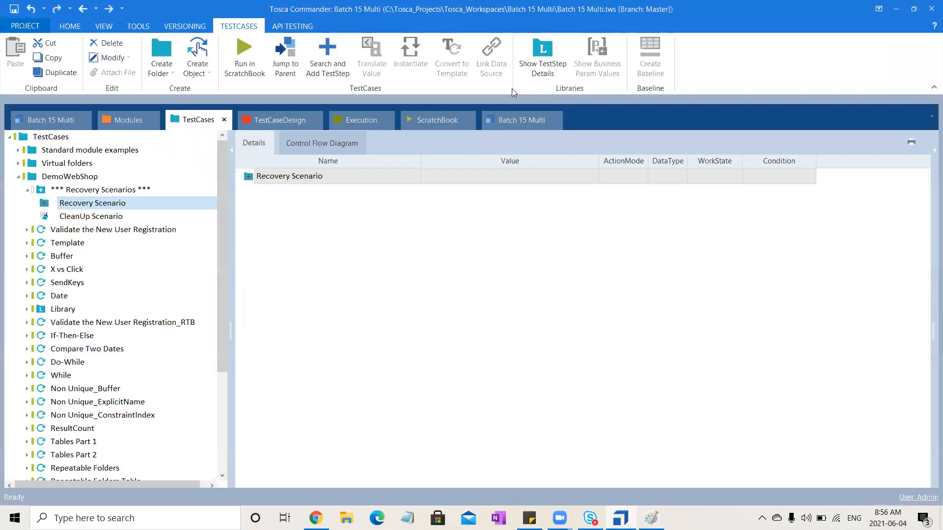
- Look through the DemoWebShop folder and check which additional objects can be created under the Template test case
left_click(130, 205)
left_click(71, 178)
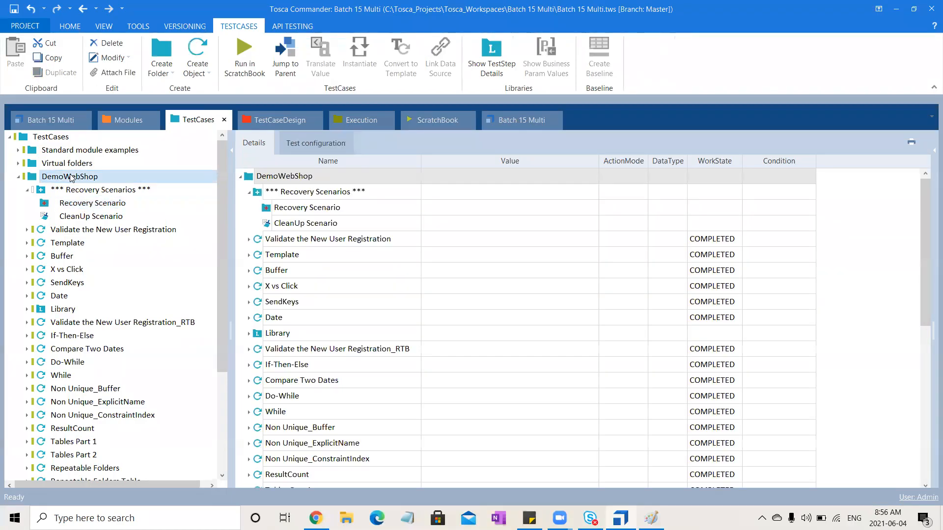
left_click(69, 244)
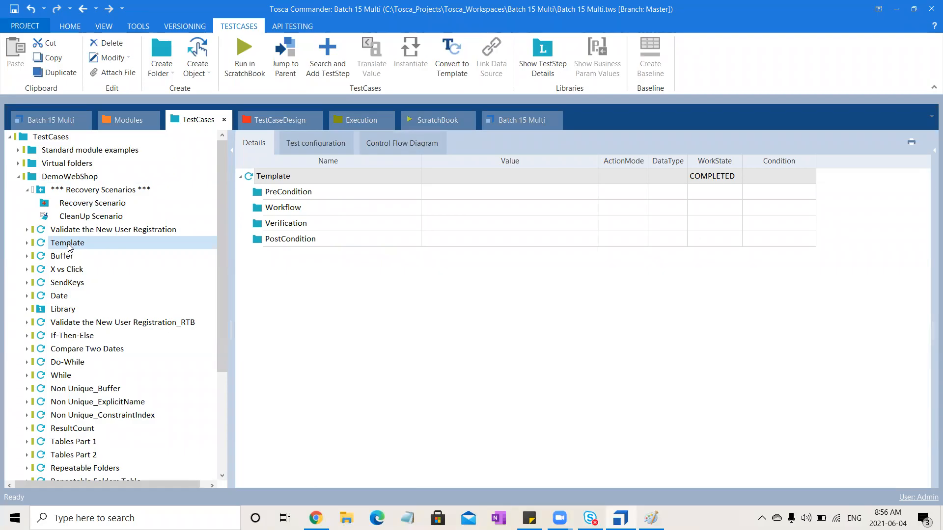
right_click(68, 244)
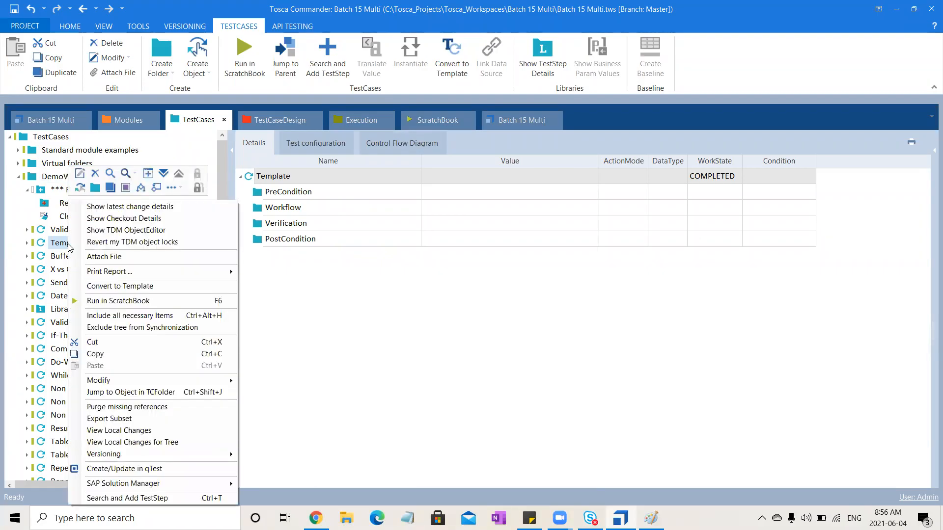
left_click(182, 189)
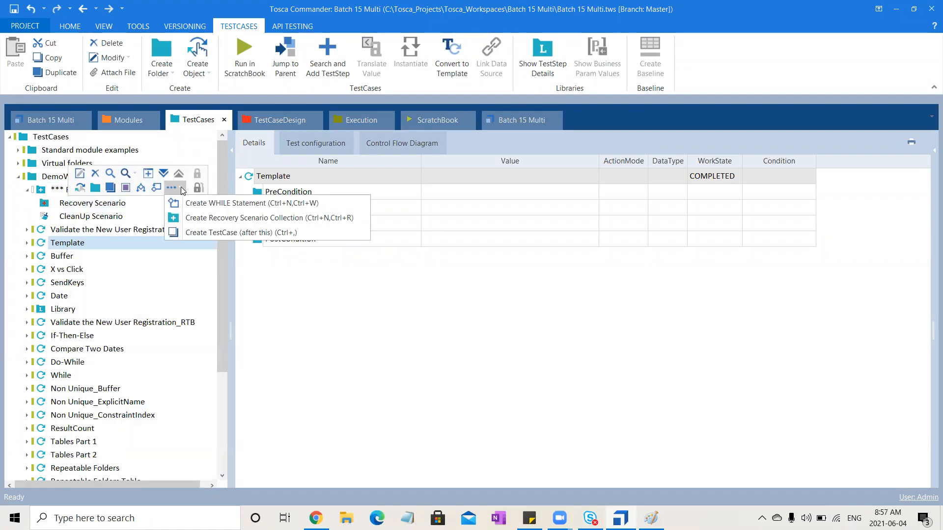
left_click(295, 323)
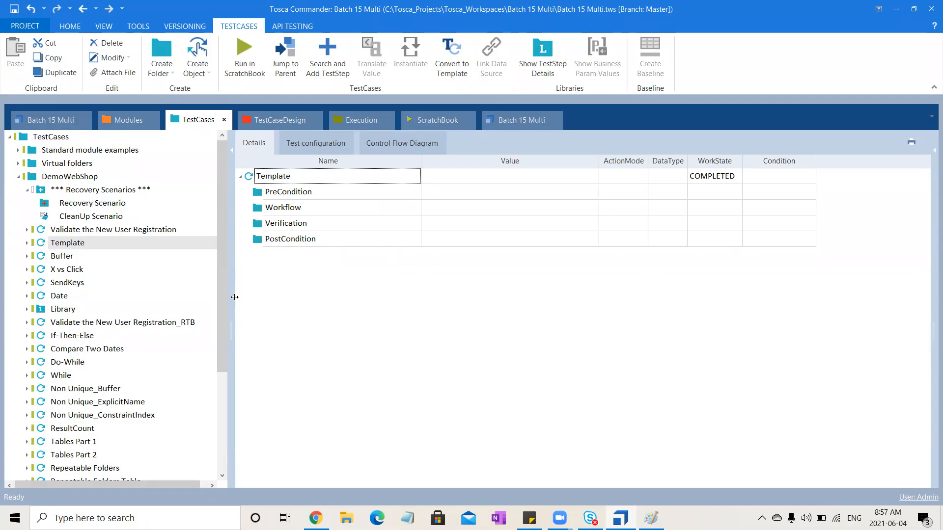
- Copy the Validate the New User Registration test case into a new default-named folder directly under TestCases
left_click(110, 231)
key("ctrl+c")
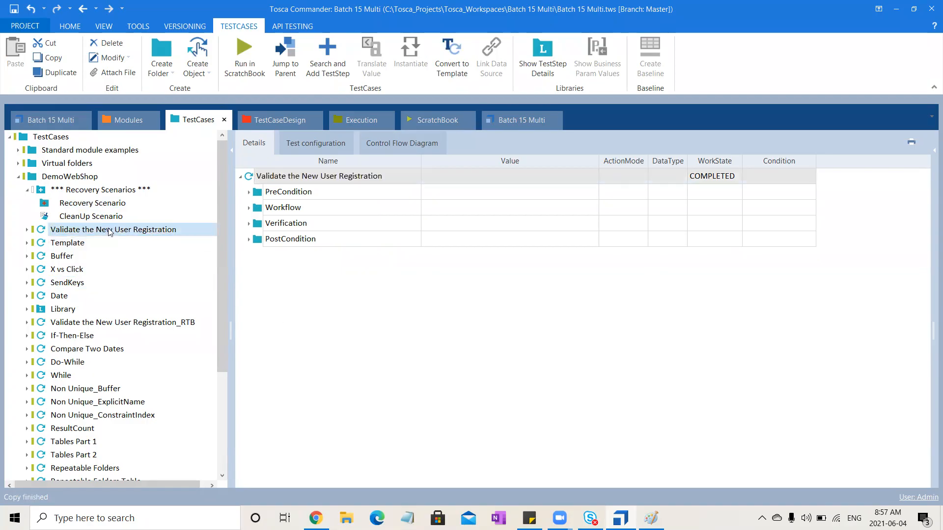
left_click(26, 189)
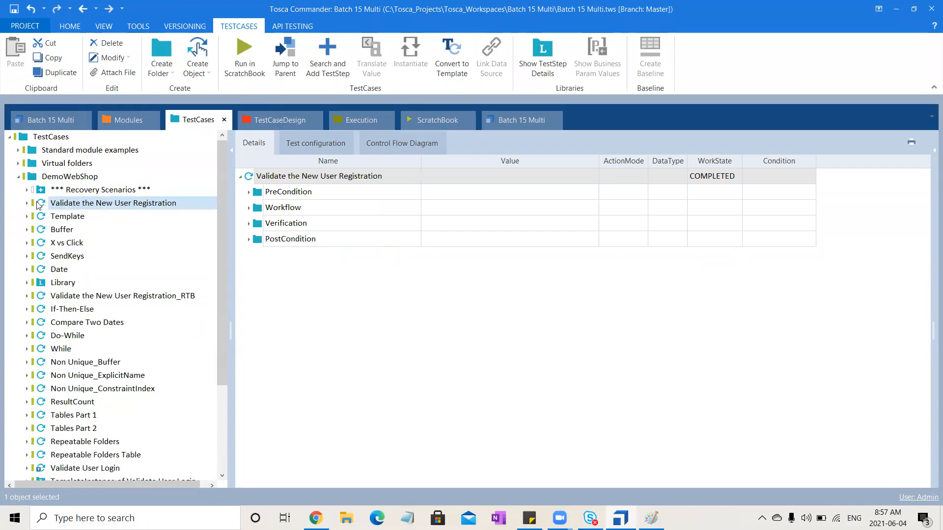
left_click(18, 177)
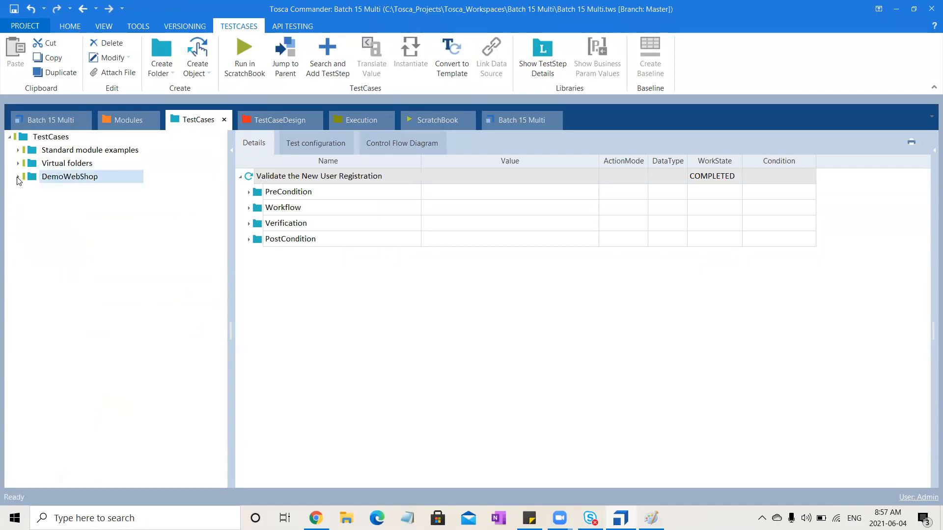
left_click(63, 136)
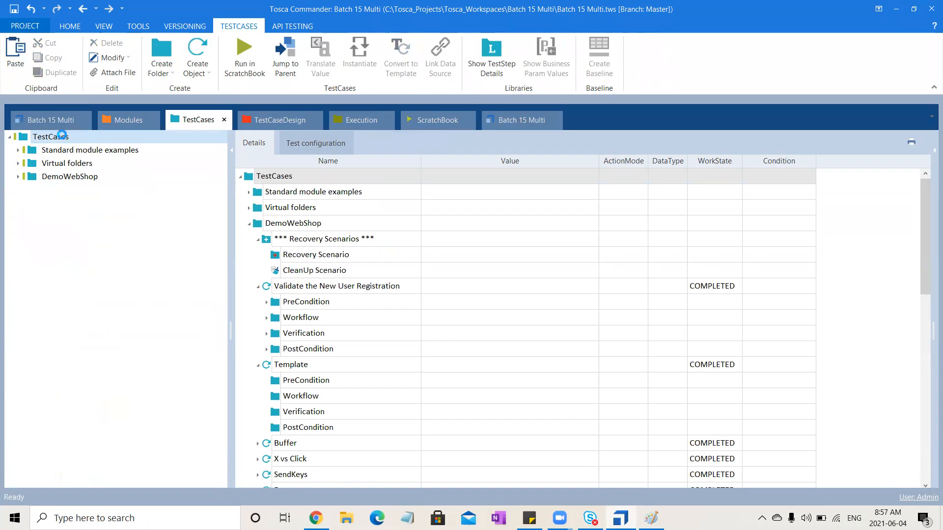
right_click(63, 136)
left_click(74, 124)
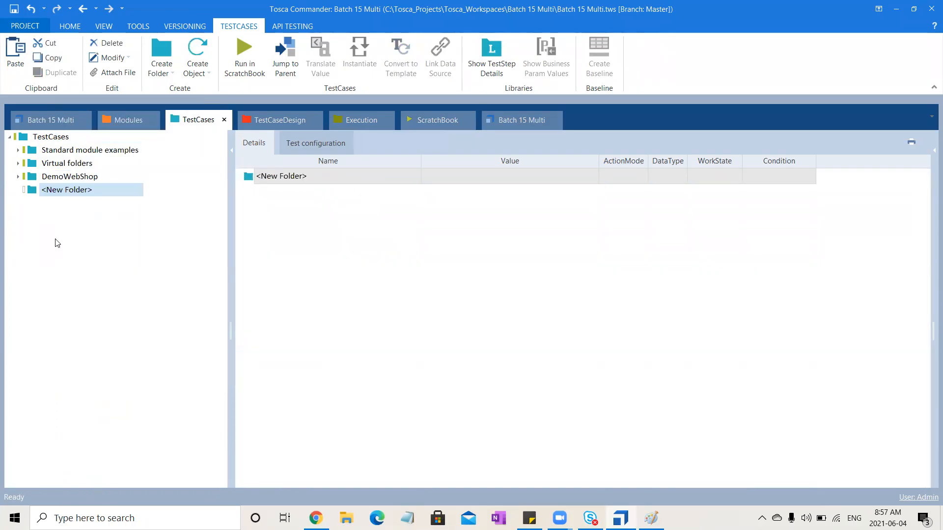
right_click(35, 193)
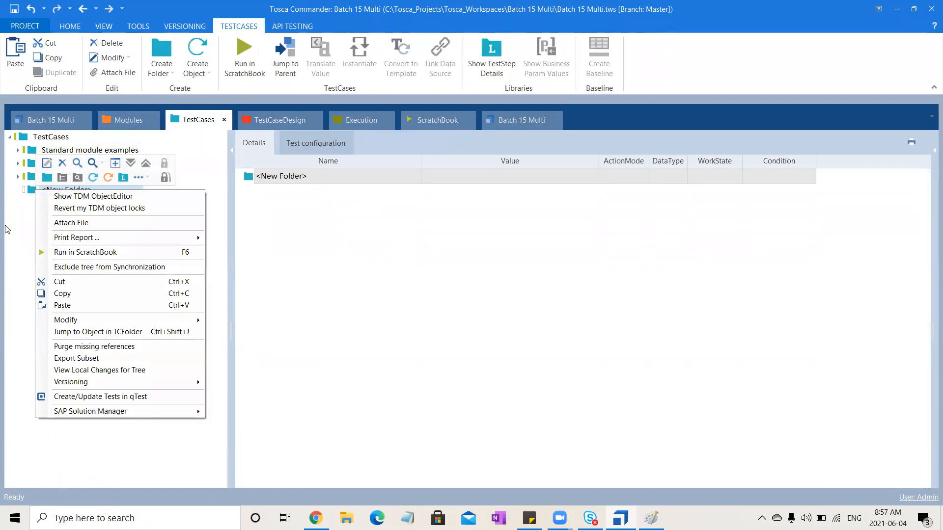
left_click(79, 305)
left_click(18, 189)
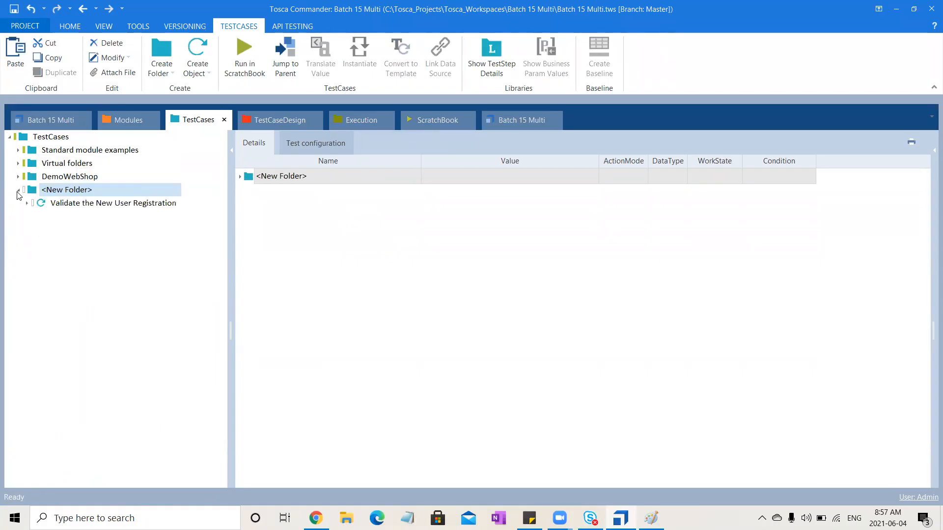
- Duplicate the Workflow's Enter New User Registration Details step directly under the copied Validate the New User Registration test case
left_click(98, 205)
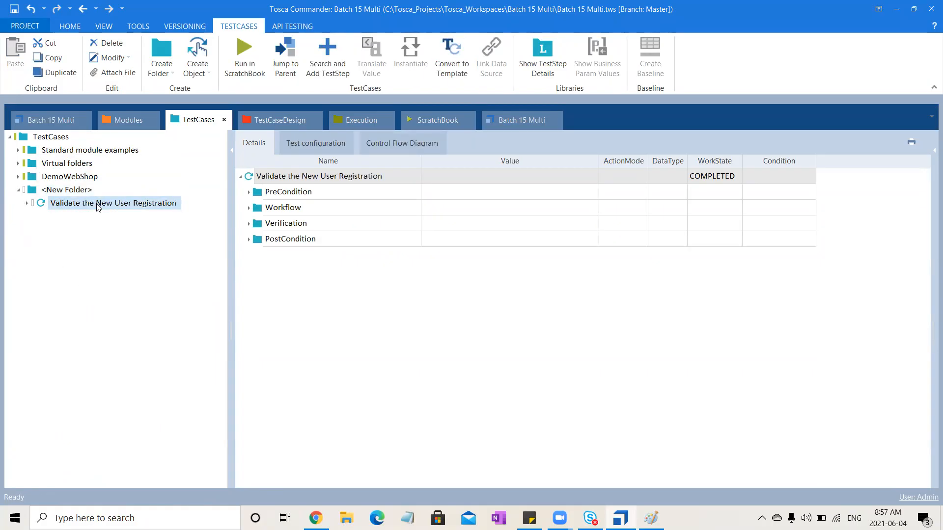
left_click(249, 207)
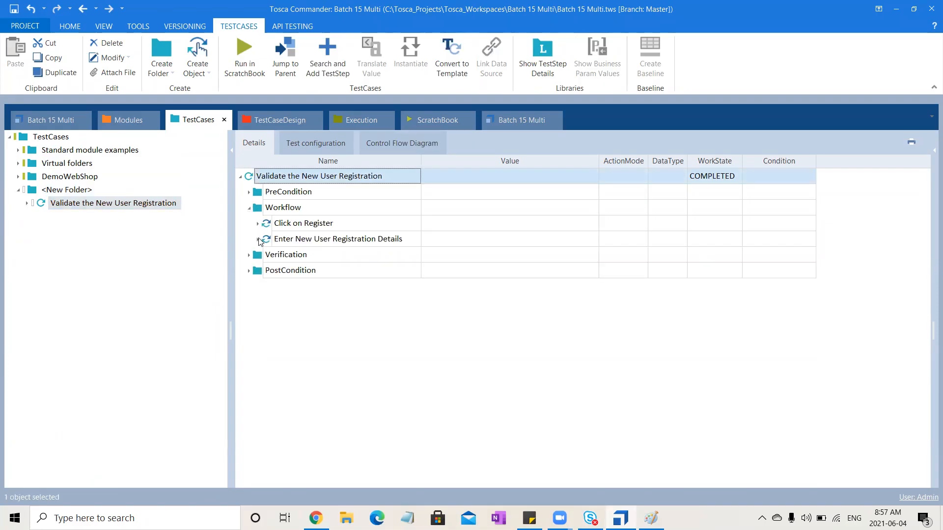
left_click(258, 240)
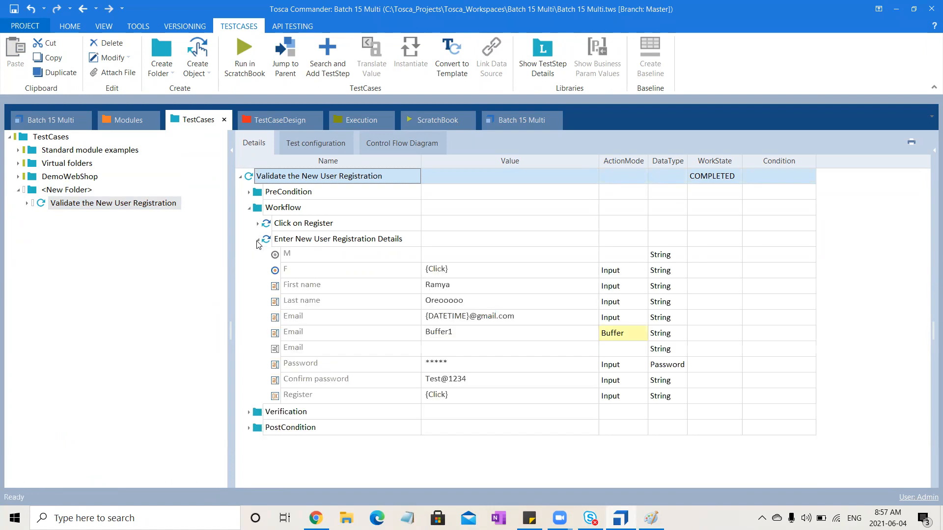
left_click(477, 322)
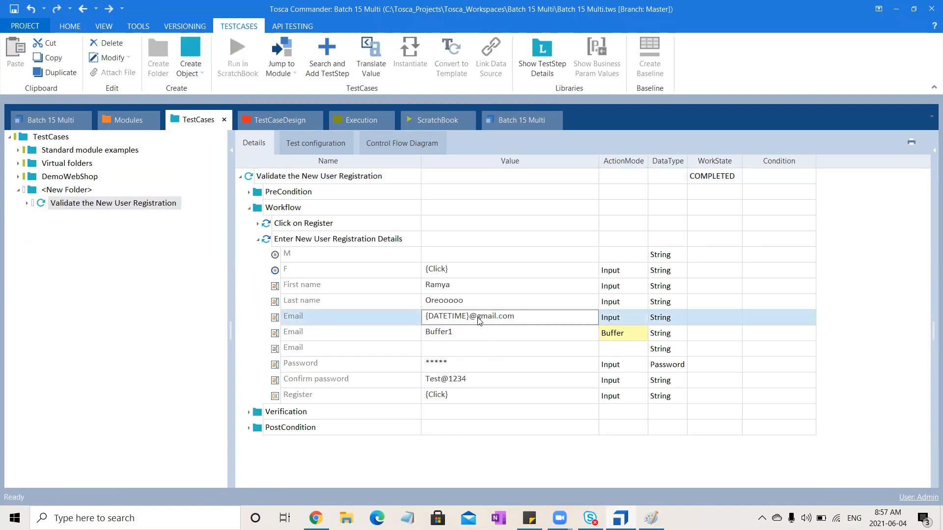
left_click(475, 317)
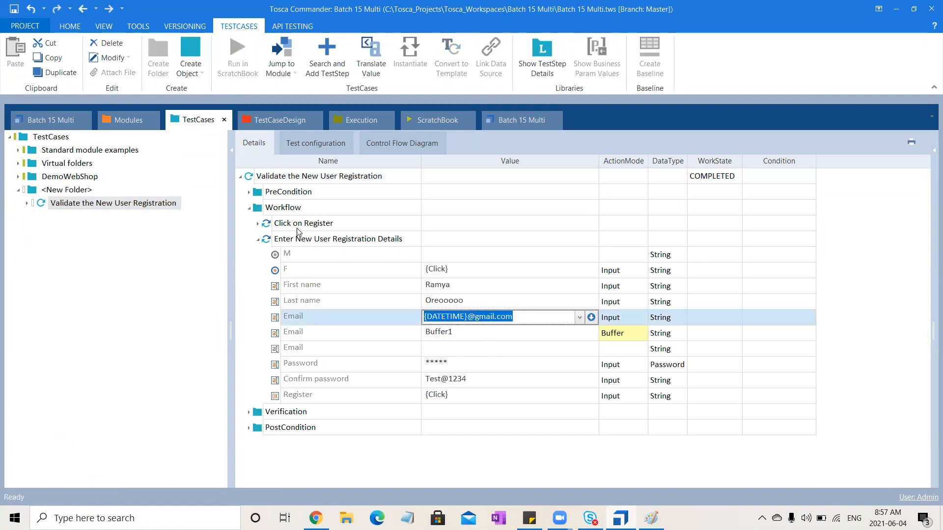
left_click(304, 240)
key("ctrl+c")
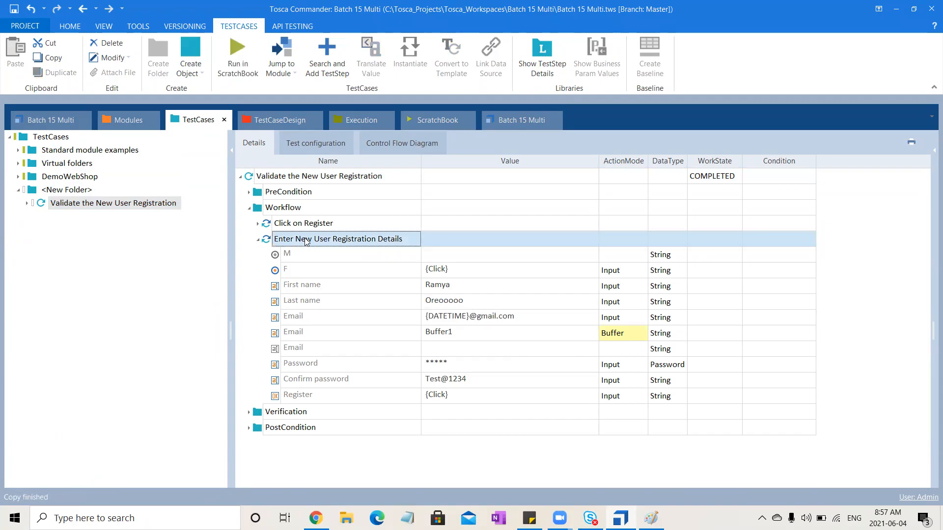
left_click(287, 178)
key("ctrl+v")
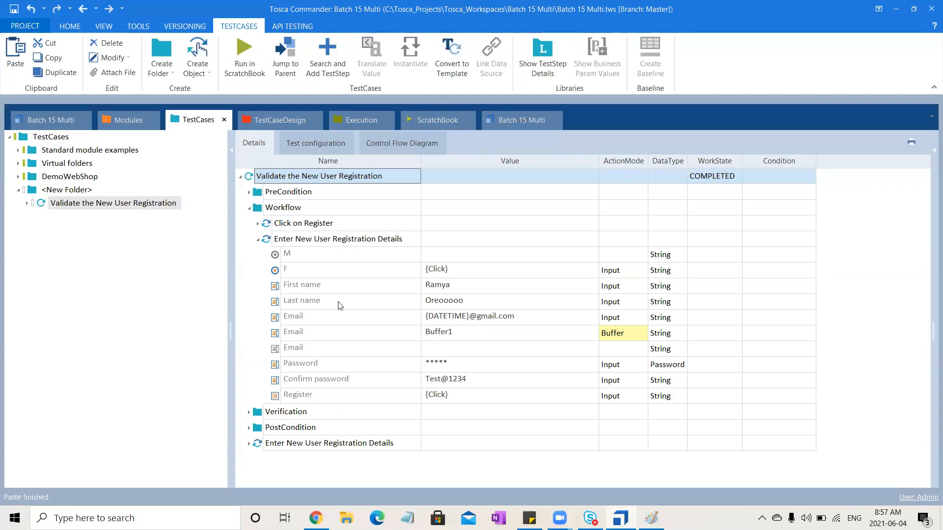
- Replace the {DATETIME} part of the Email input in the Workflow's registration step to give a fixed e-mail address
left_click(480, 320)
left_click_drag(467, 318, 322, 326)
key("BackSpace")
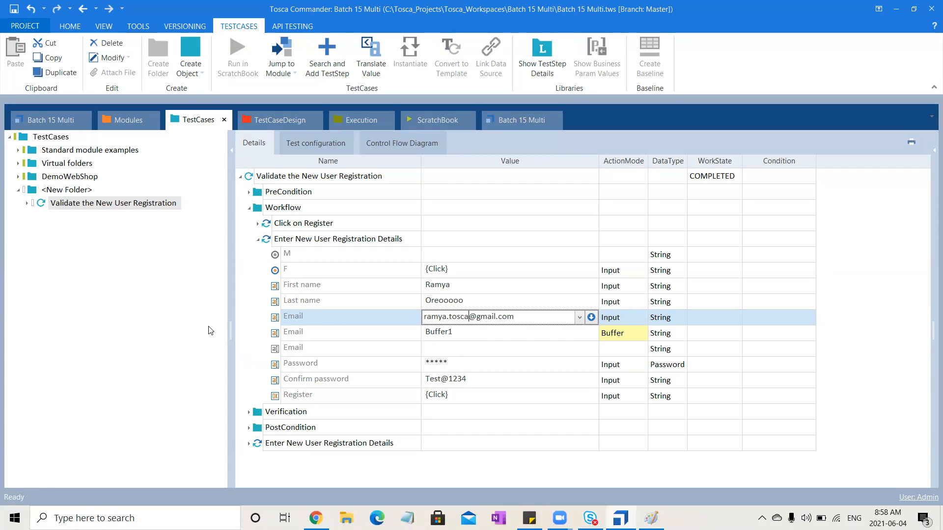
key("Return")
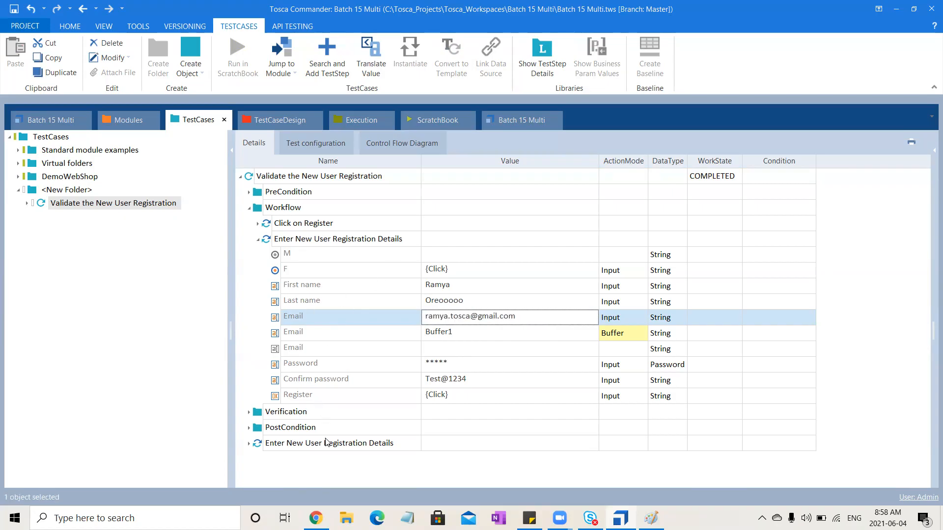
- Create a Recovery Scenario Collection in the copied test case and add a recovery scenario with its default name
left_click(344, 176)
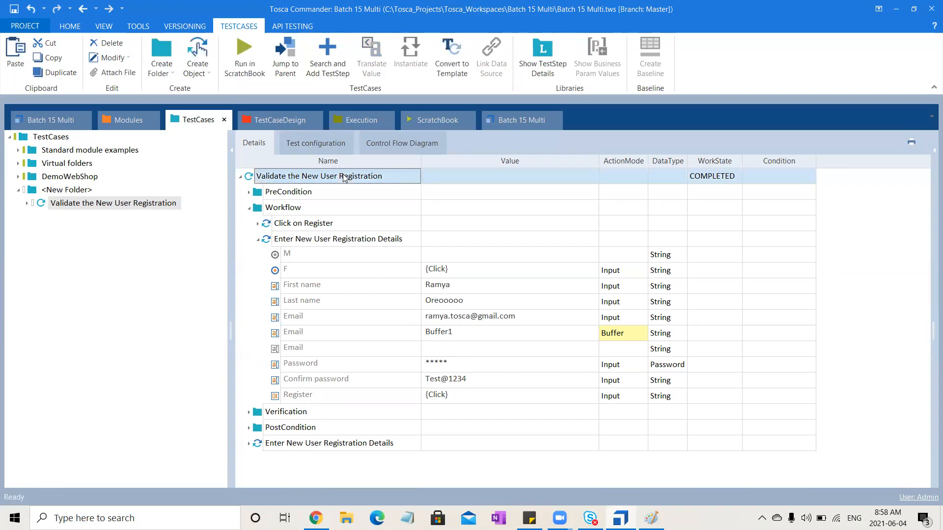
right_click(345, 177)
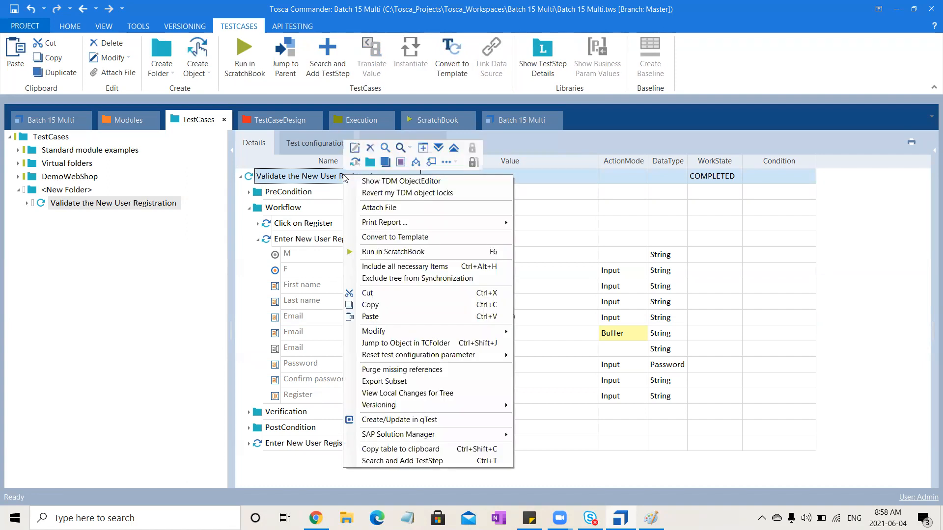
left_click(457, 164)
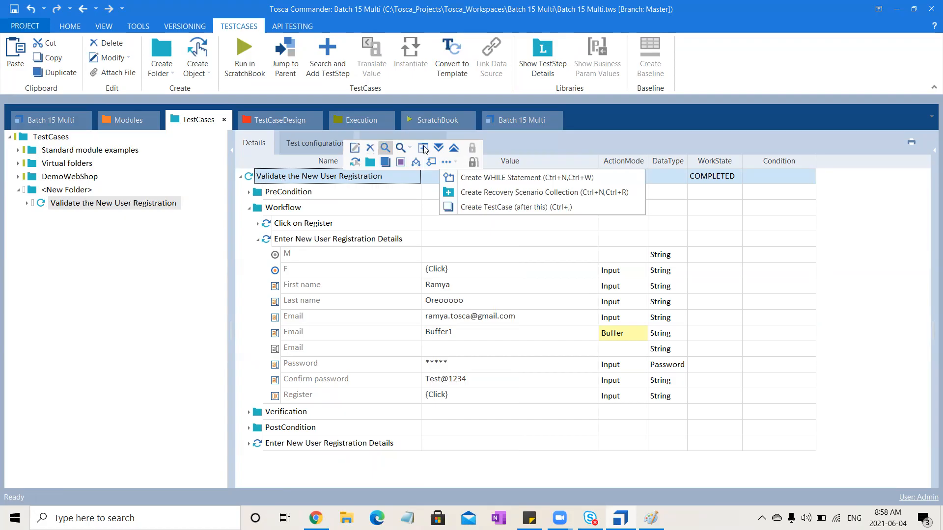
left_click(471, 197)
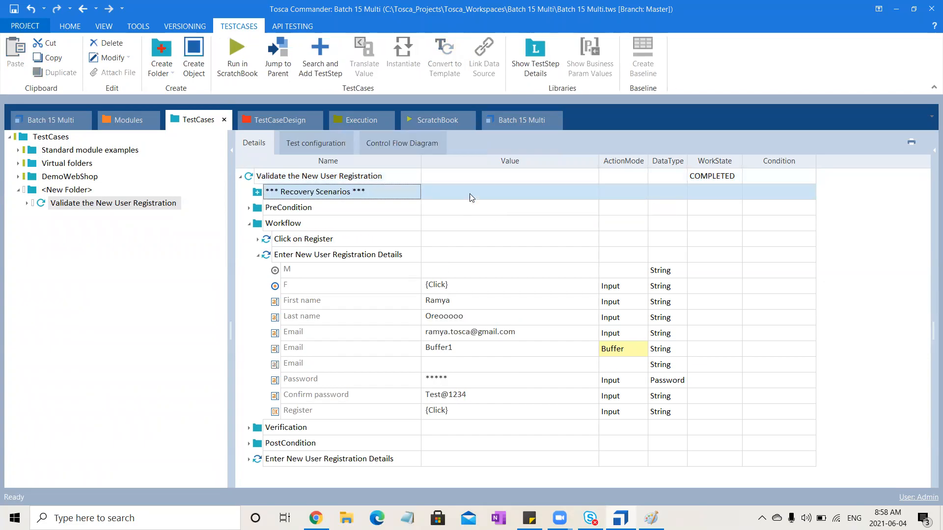
right_click(342, 191)
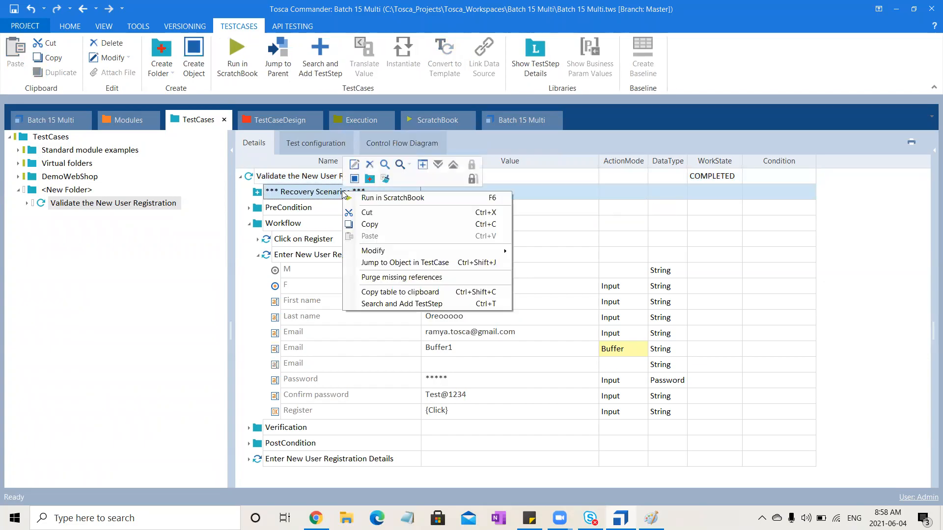
left_click(366, 179)
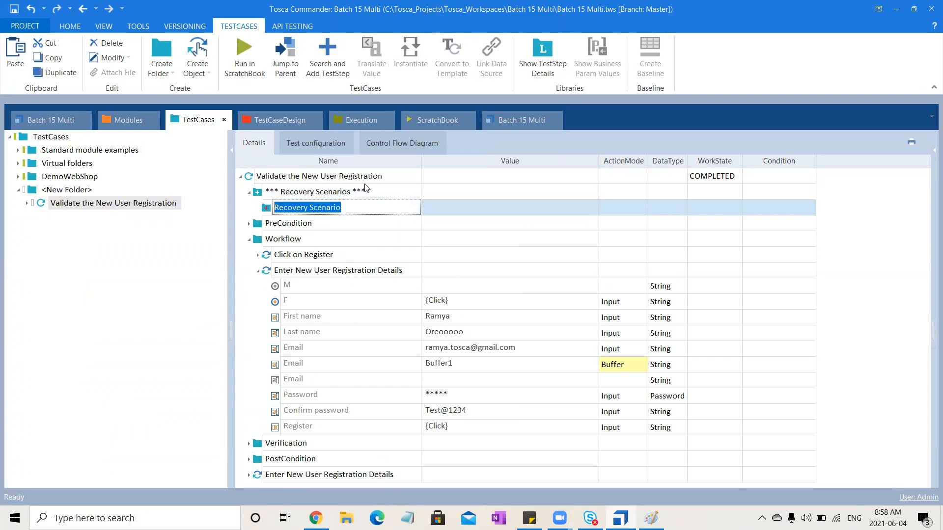
key("Return")
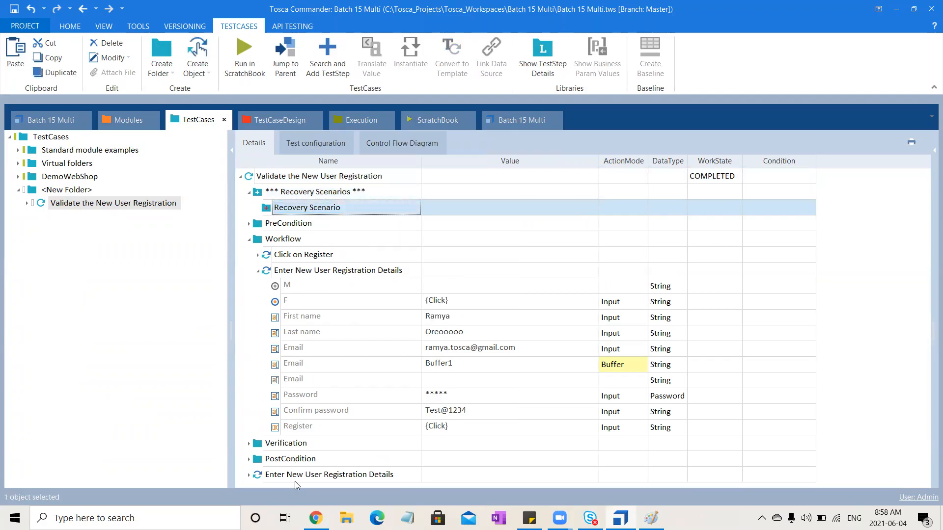
- Move the duplicated Enter New User Registration Details step into the Recovery Scenario and check its input values
left_click(310, 475)
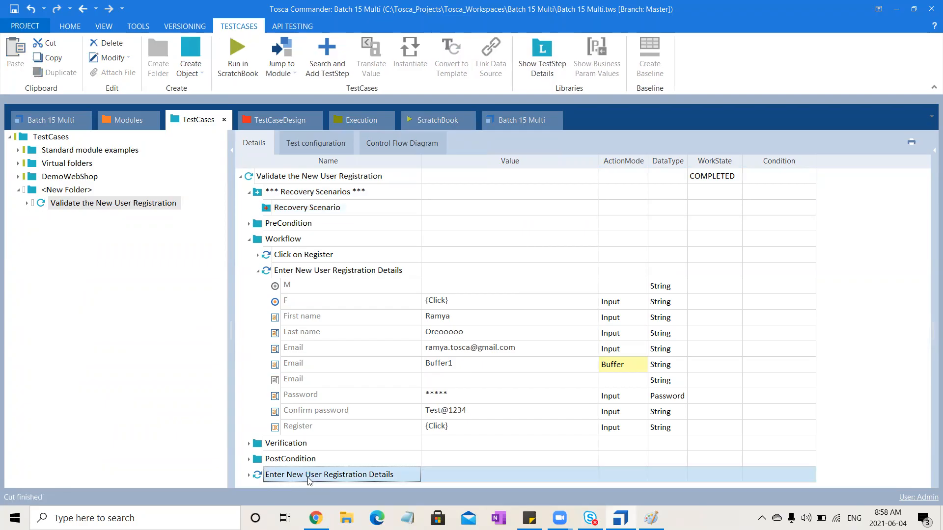
left_click(361, 216)
key("ctrl+v")
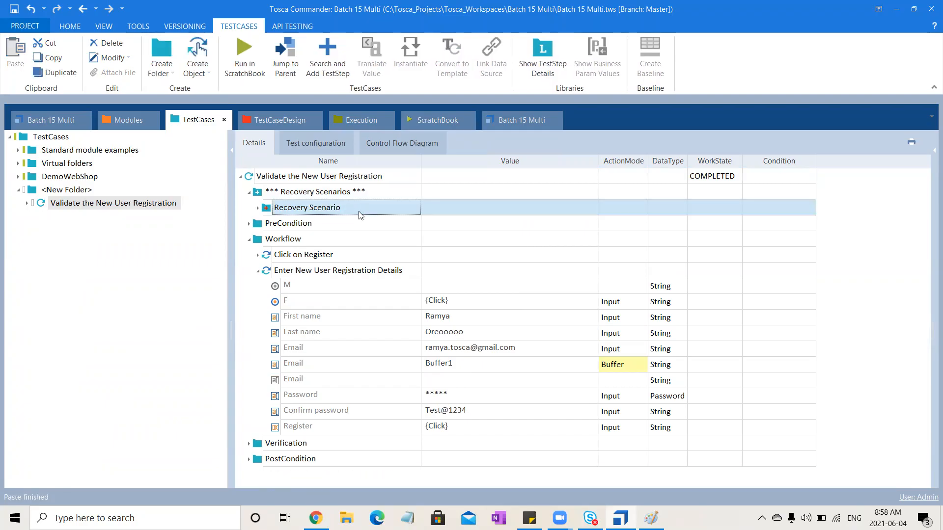
left_click(257, 207)
left_click(267, 224)
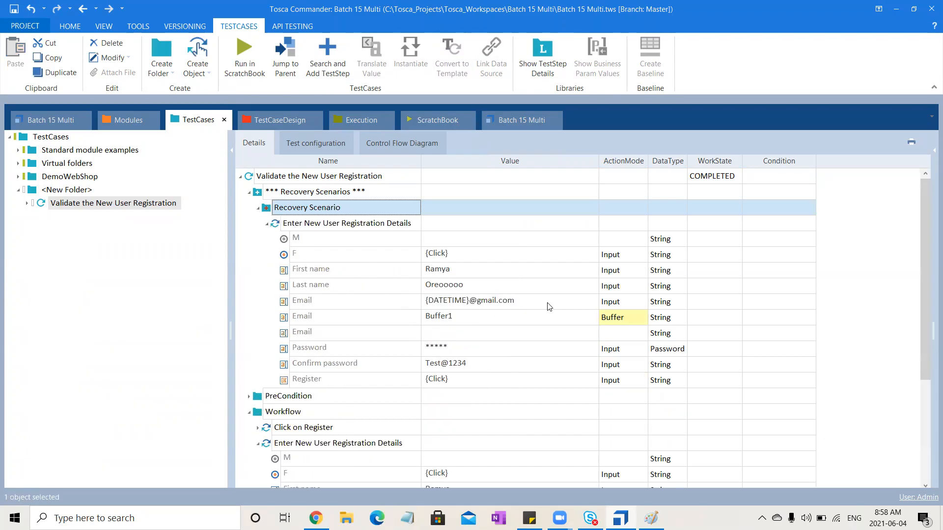
left_click(267, 224)
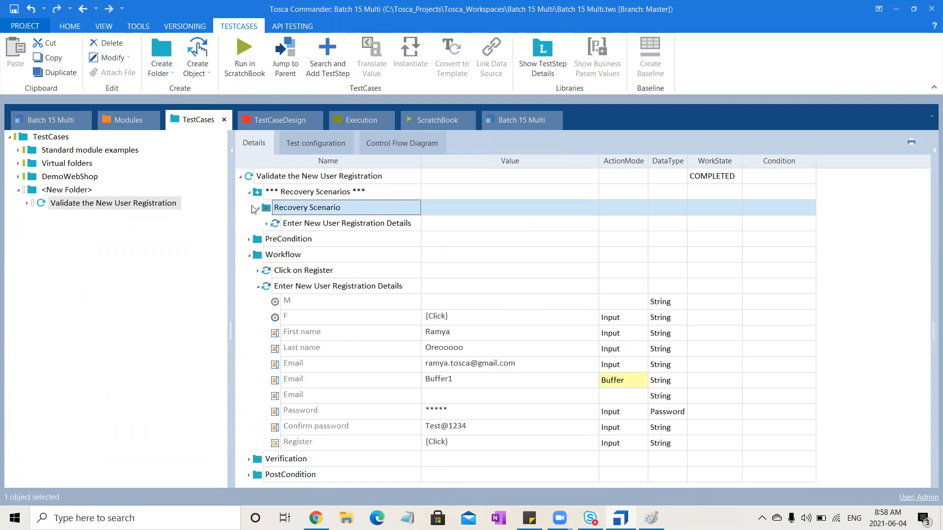
left_click(257, 208)
- Create a CleanUp Scenario with its default name in the Recovery Scenarios collection
left_click(311, 194)
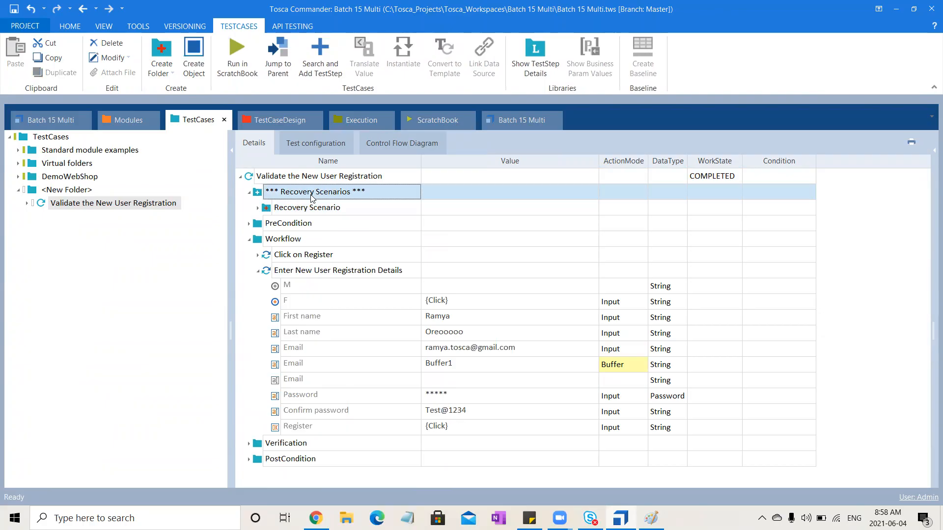
right_click(311, 195)
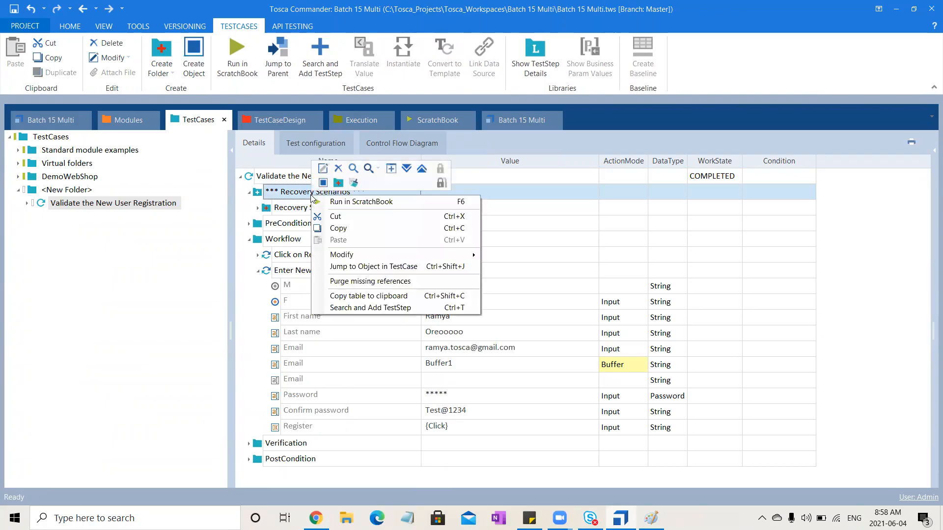
left_click(354, 184)
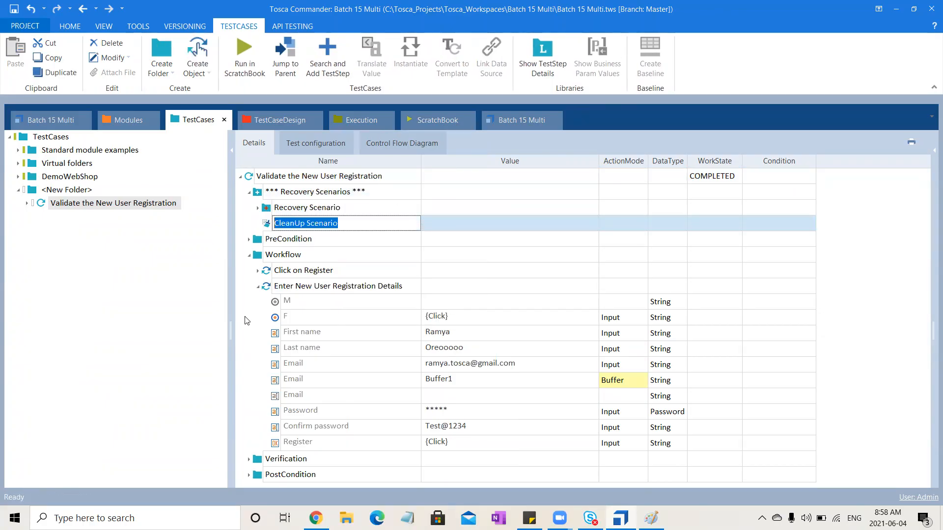
key("Return")
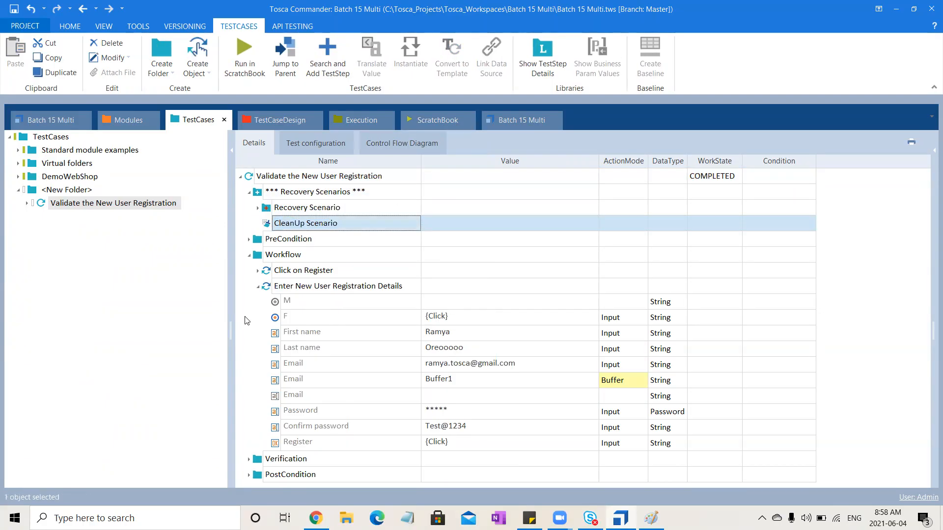
- Copy the CloseBrowser step from PostCondition into the CleanUp Scenario and check that scenario's contents
left_click(249, 475)
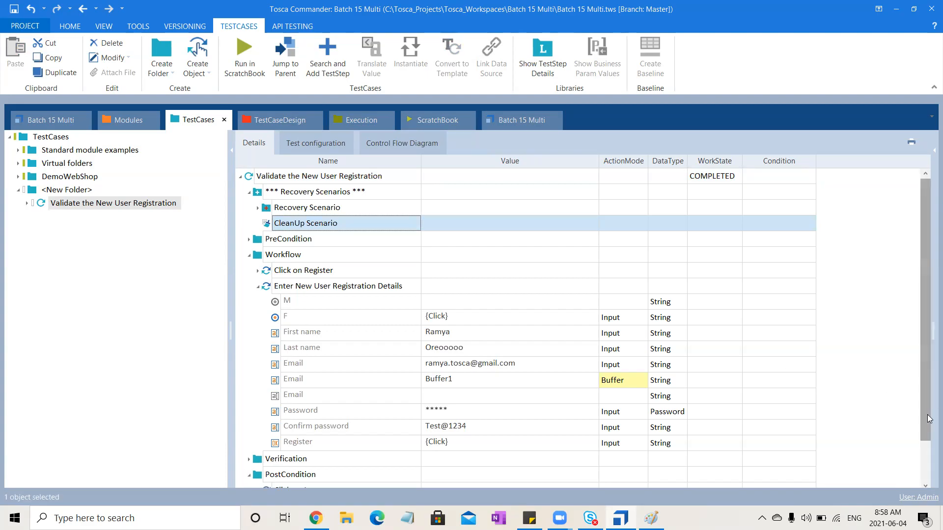
scroll(682, 483, "down", 1)
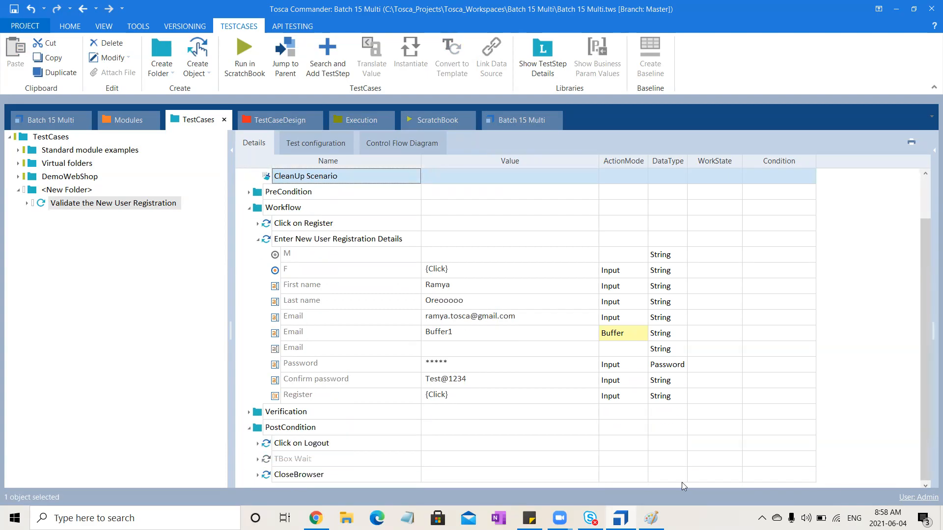
left_click(329, 474)
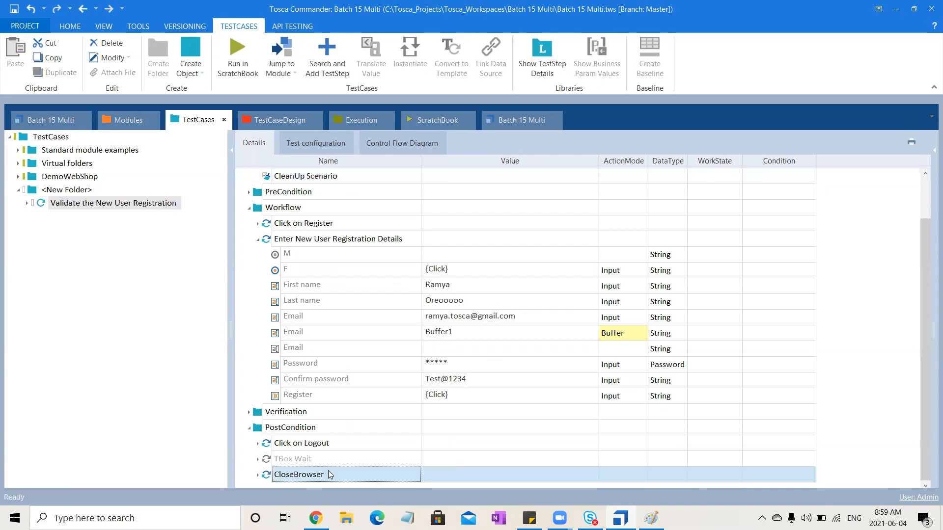
left_click(352, 183)
key("ctrl+v")
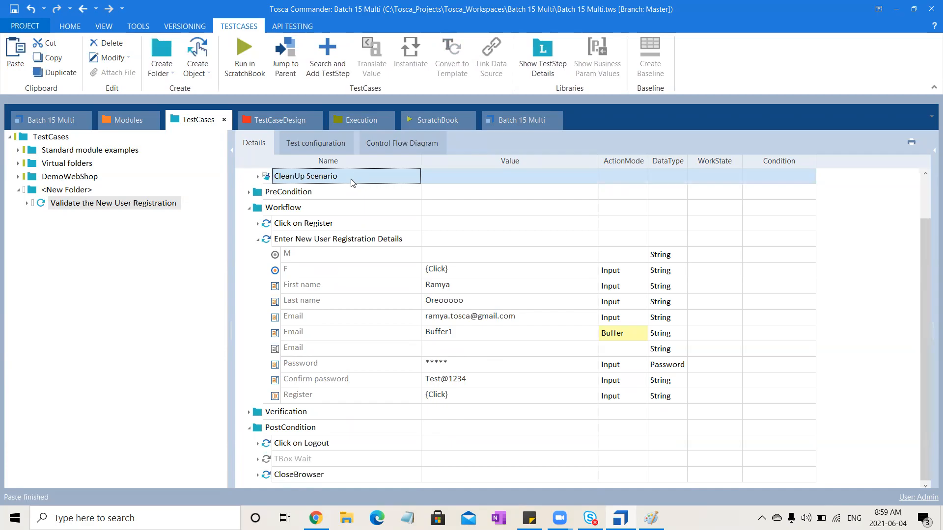
left_click(249, 208)
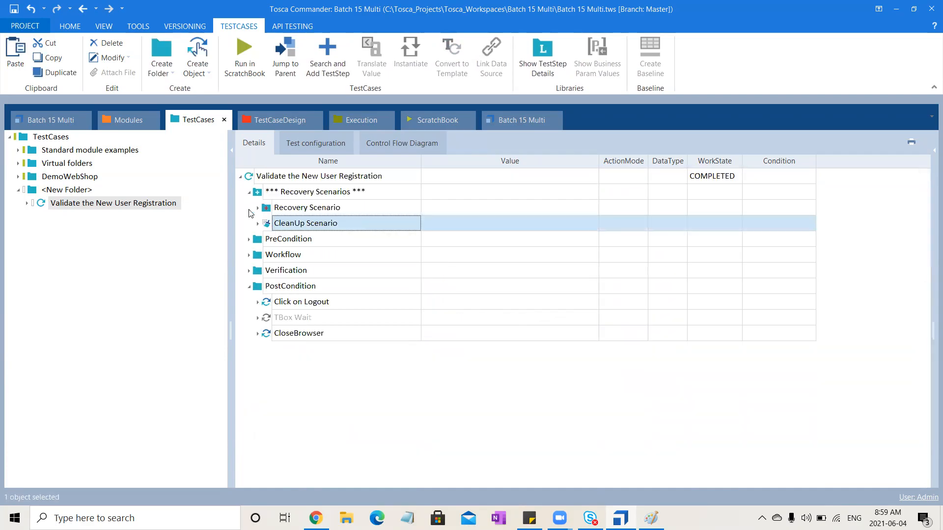
left_click(258, 225)
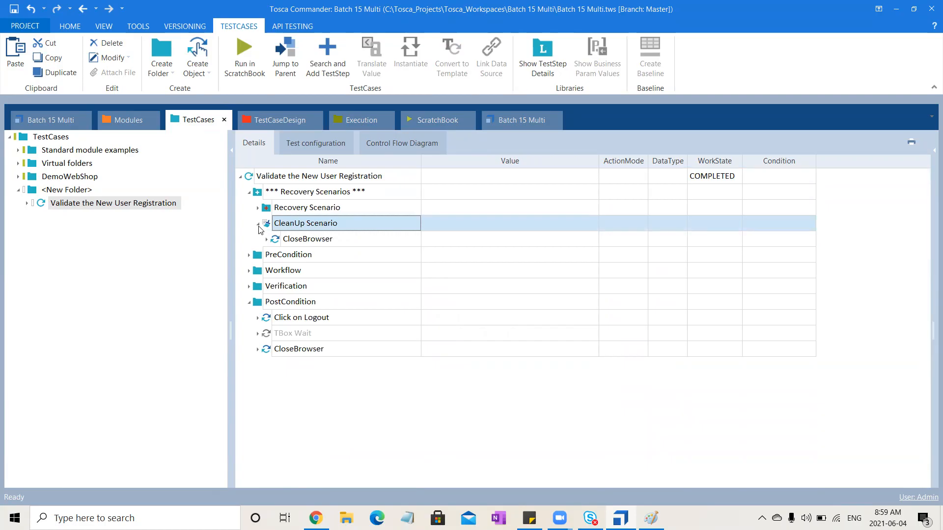
left_click(258, 225)
- Show the Recovery Scenario's properties with enough width to read their values
left_click(329, 211)
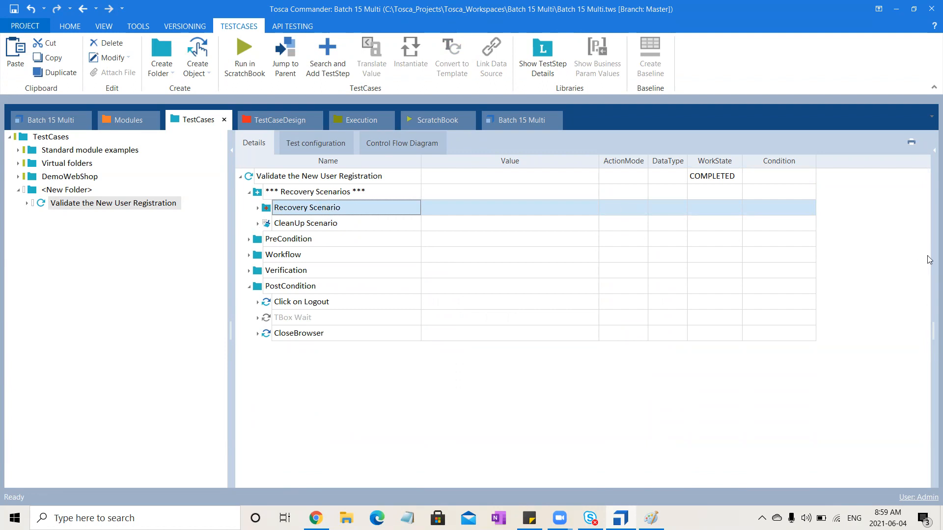
left_click(928, 162)
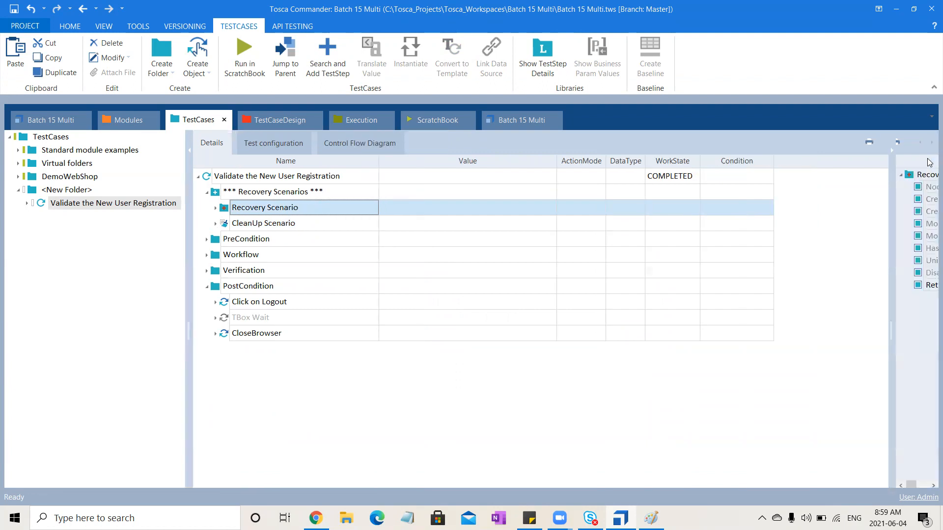
left_click_drag(890, 256, 574, 325)
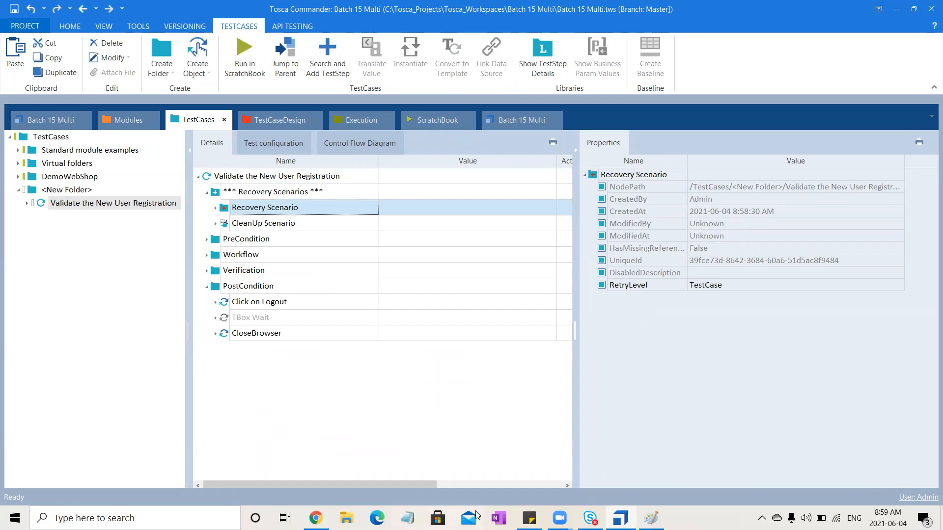
- Switch to Paint, circle the handwritten Recov and Retry notes, and write a 2 below them
left_click(652, 518)
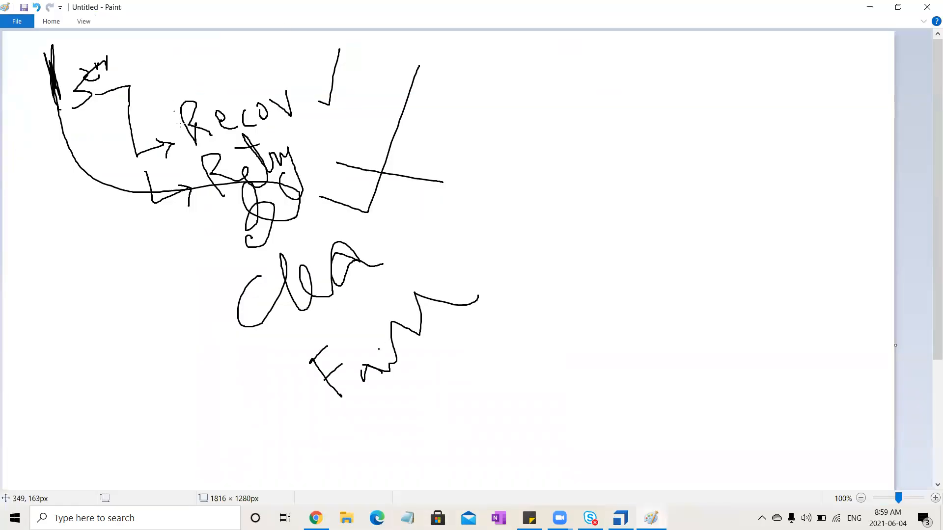
mouse_move(183, 126)
left_mouse_down()
mouse_move(329, 88)
mouse_move(188, 116)
mouse_move(187, 146)
left_mouse_up()
mouse_move(338, 141)
left_mouse_down()
mouse_move(185, 194)
mouse_move(428, 151)
mouse_move(277, 155)
left_mouse_up()
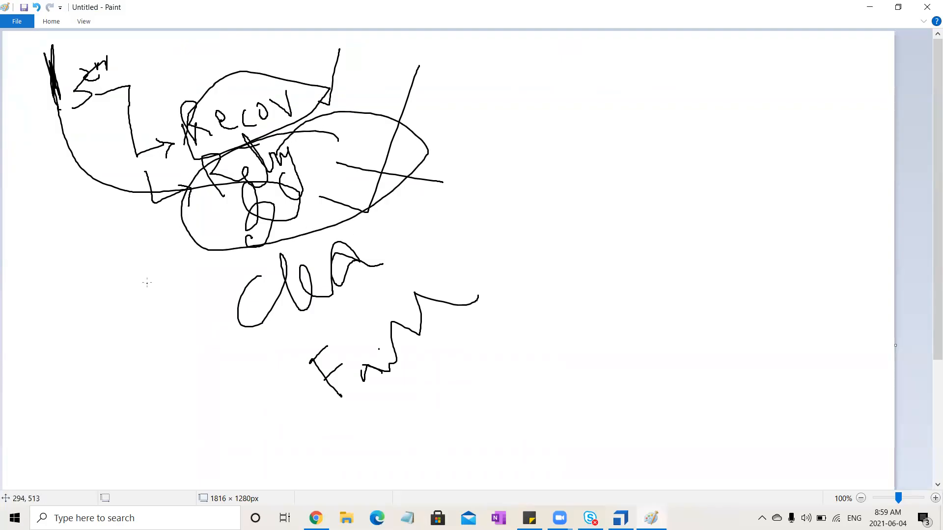
mouse_move(141, 260)
left_mouse_down()
mouse_move(155, 281)
mouse_move(176, 276)
left_mouse_up()
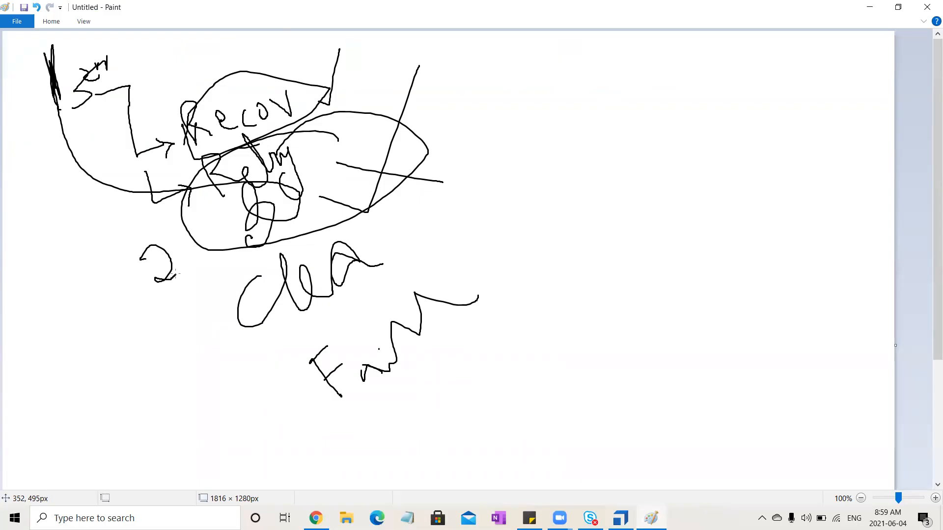
left_click_drag(185, 234, 188, 239)
- Handwrite B, S and SV diagonally below the 2 and add downward strokes and arrows to them
mouse_move(62, 330)
left_mouse_down()
mouse_move(101, 350)
mouse_move(91, 352)
mouse_move(111, 375)
mouse_move(183, 439)
left_mouse_up()
left_click_drag(180, 395, 202, 377)
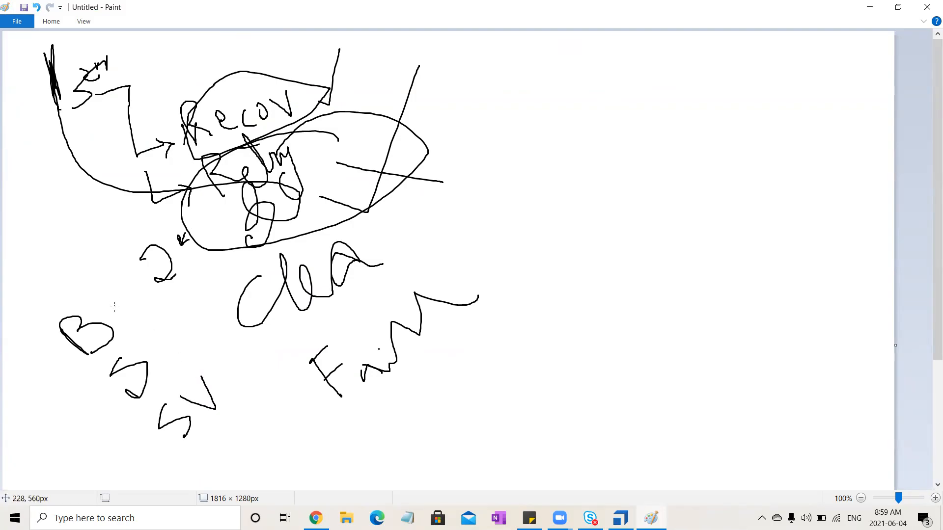
mouse_move(114, 311)
left_mouse_down()
mouse_move(92, 244)
mouse_move(88, 265)
mouse_move(124, 338)
mouse_move(125, 259)
left_mouse_up()
mouse_move(159, 290)
left_mouse_down()
mouse_move(146, 385)
mouse_move(141, 348)
mouse_move(150, 367)
mouse_move(172, 327)
mouse_move(199, 318)
mouse_move(207, 373)
mouse_move(199, 362)
mouse_move(209, 375)
mouse_move(230, 356)
left_mouse_up()
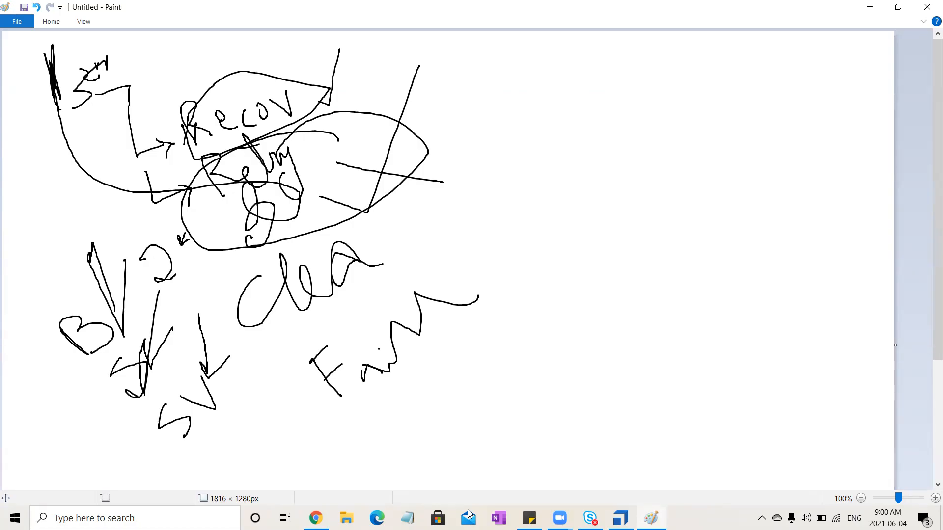
- Switch back to Tosca Commander and set the Recovery Scenario's RetryLevel to TestStep
key("alt+Tab")
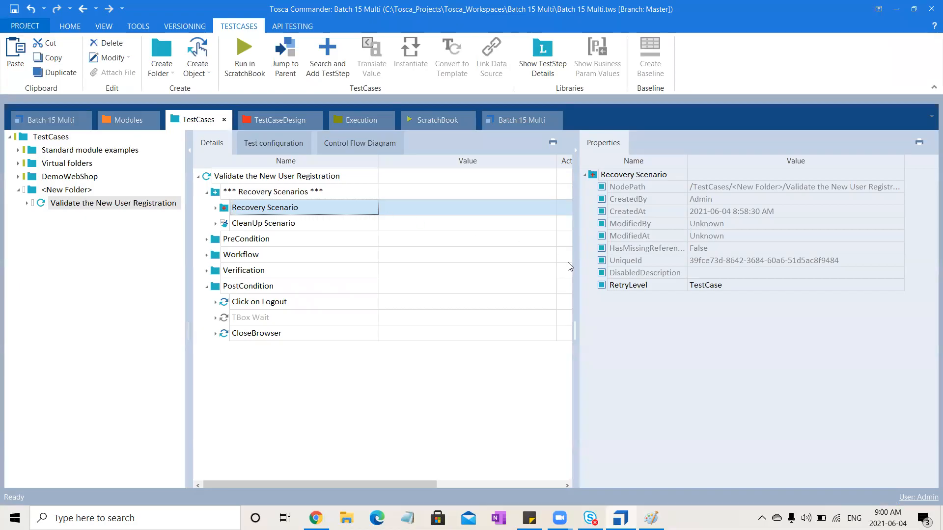
left_click(741, 289)
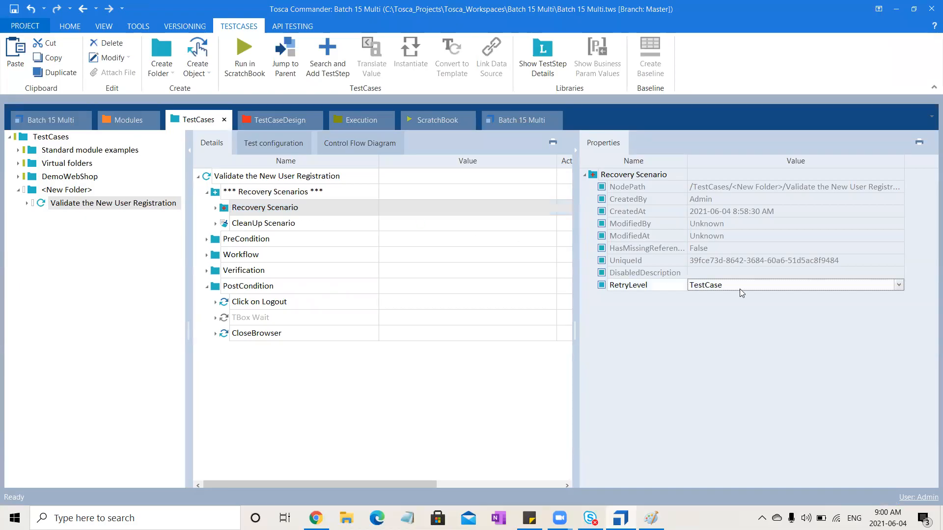
left_click(796, 284)
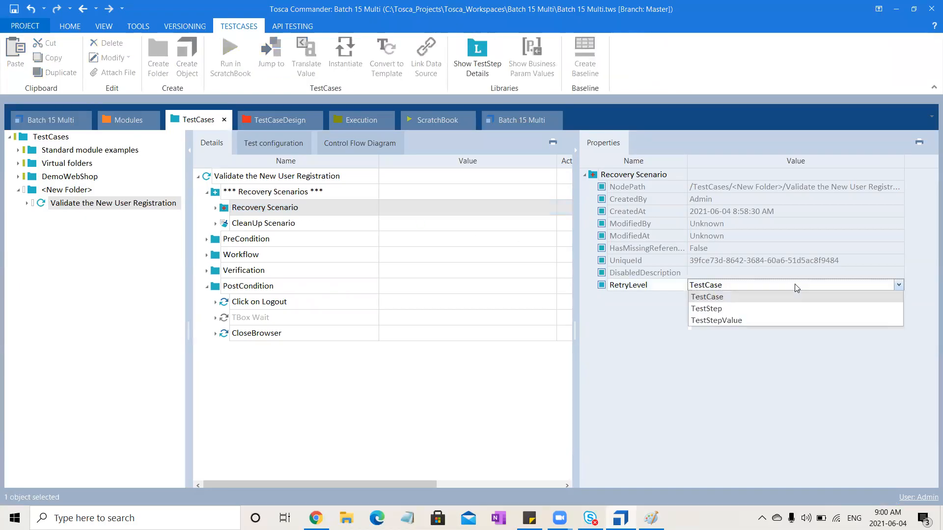
left_click(732, 309)
left_click(371, 402)
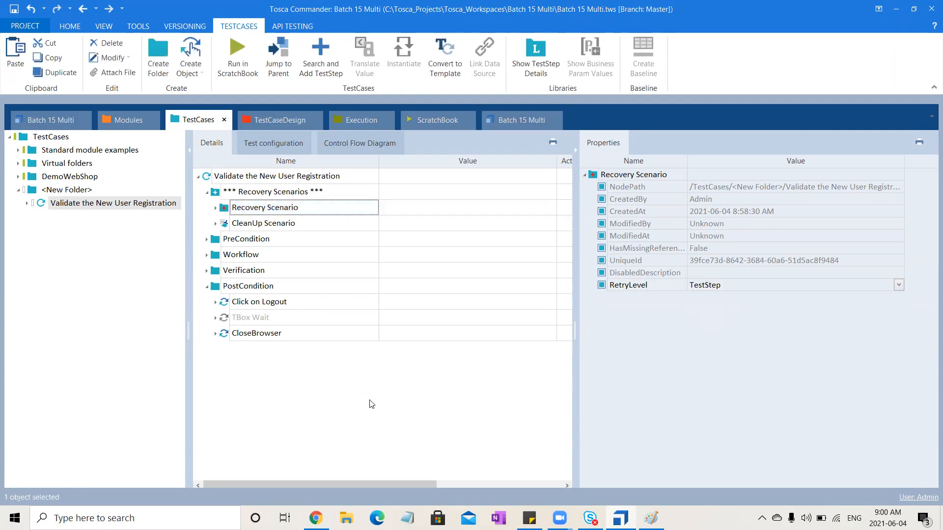
- Delete the Enter New User Registration Details step from the Recovery Scenario
left_click(215, 210)
left_click(288, 224)
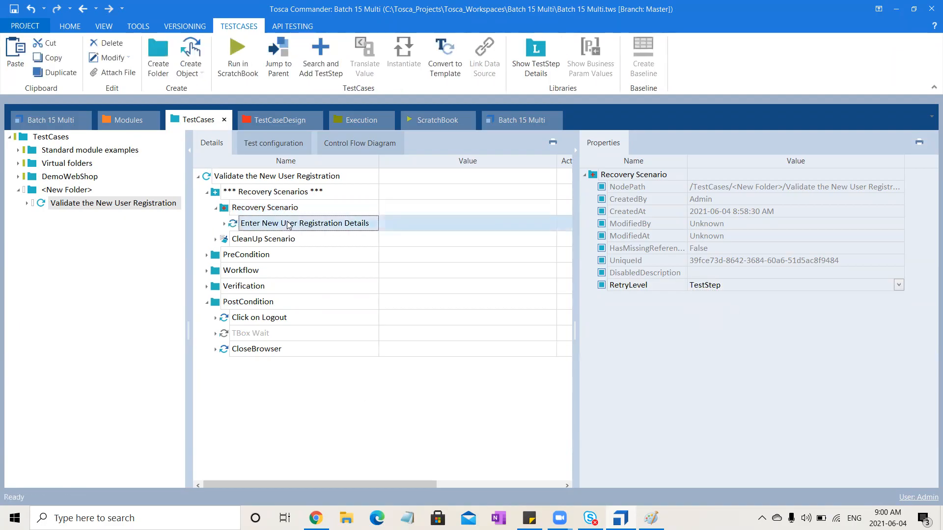
key("Delete")
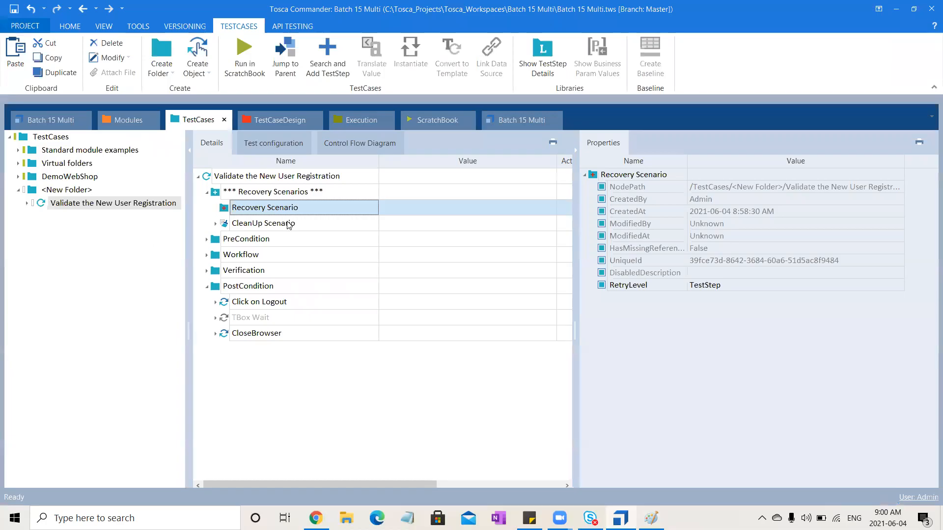
- Search for "TBox Set" and add a TBox Set Buffer step to the Recovery Scenario
key("ctrl+t")
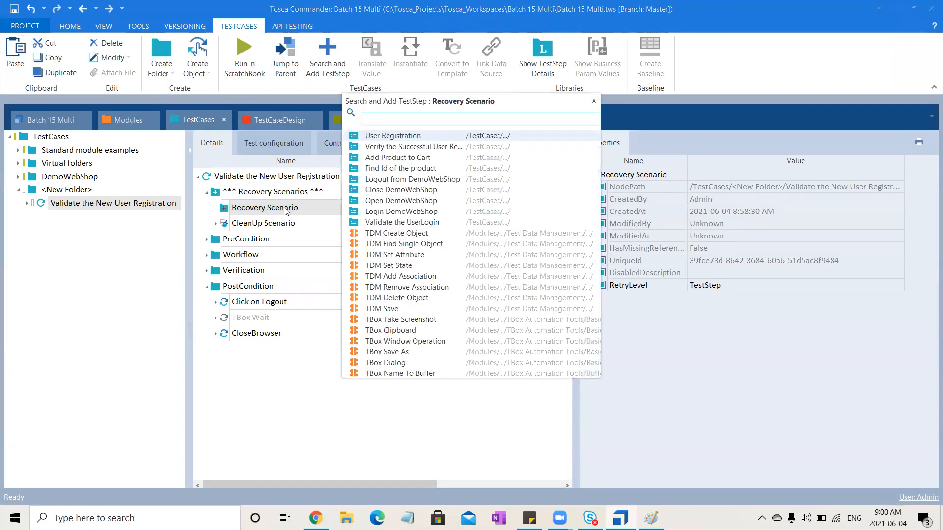
type("TB")
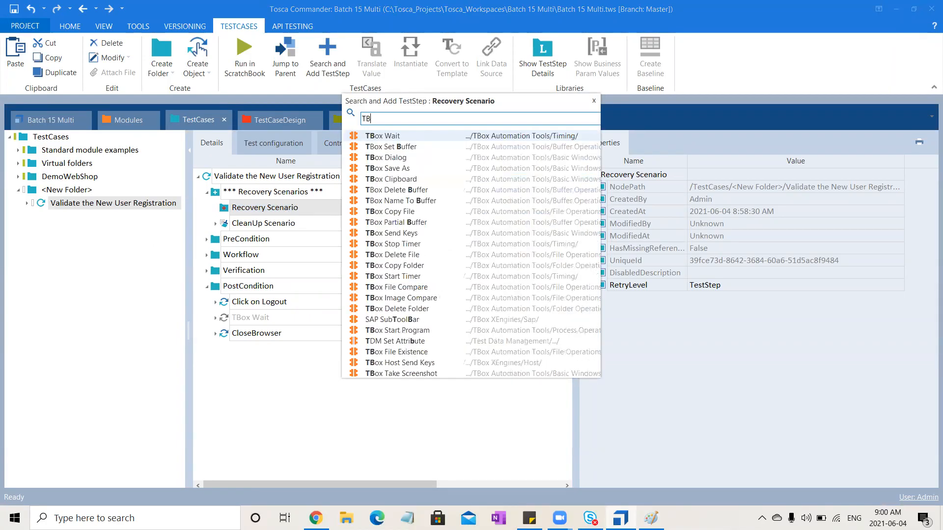
type("ox Set")
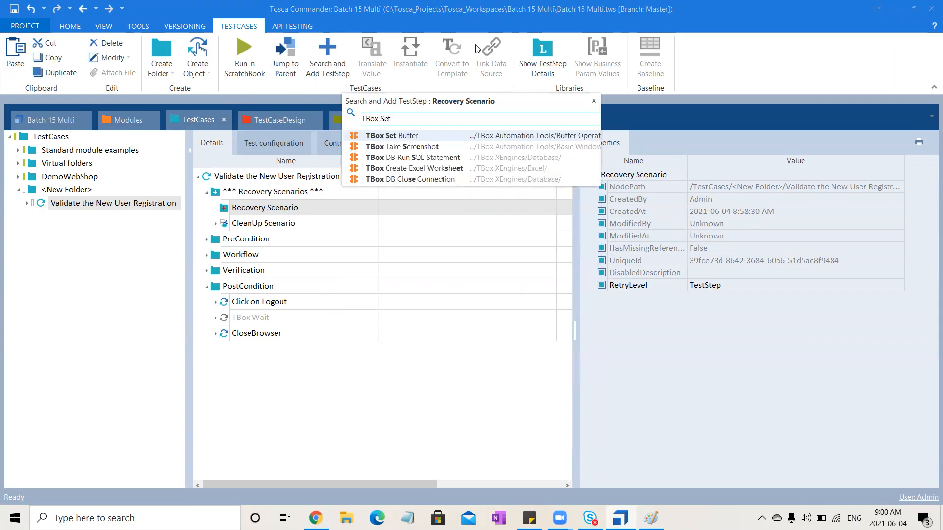
left_click(429, 135)
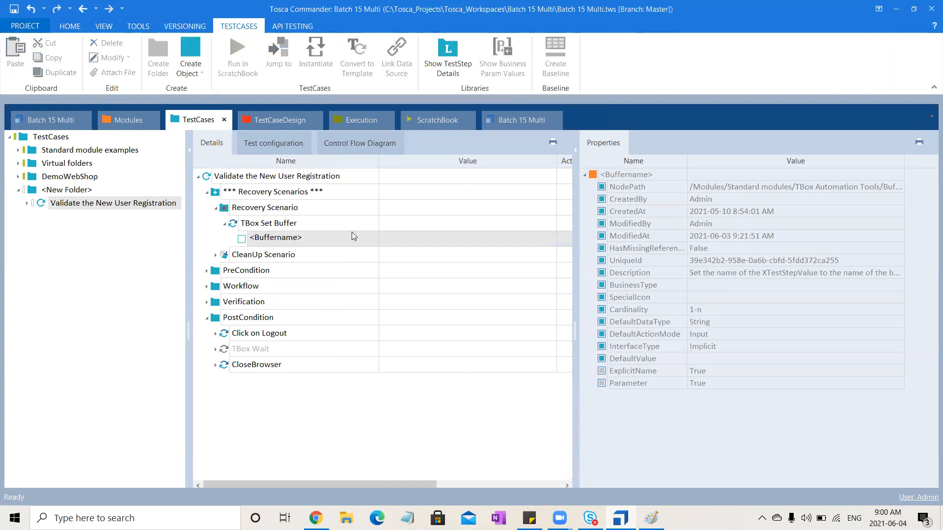
- Name the TBox Set Buffer step's buffer Email and enter the fixed e-mail address as its value
left_click(344, 238)
left_click_drag(344, 239, 181, 253)
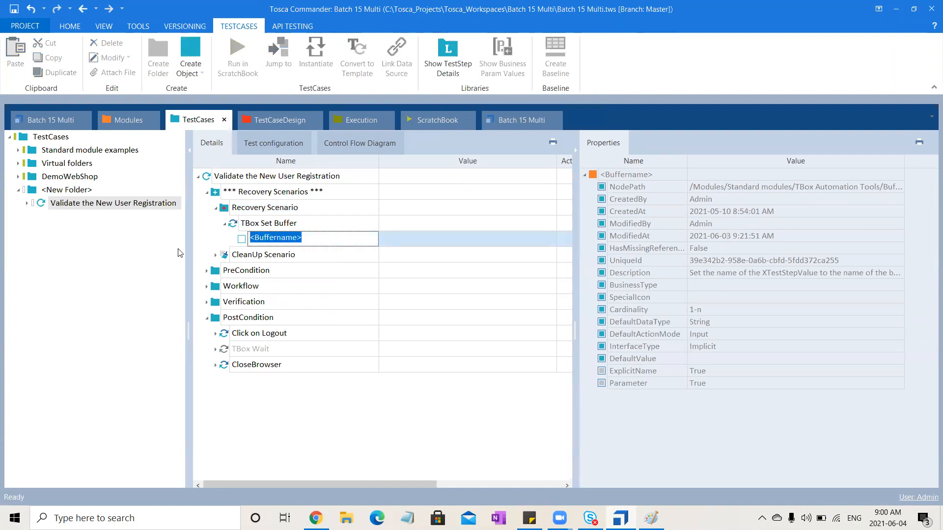
type("Email")
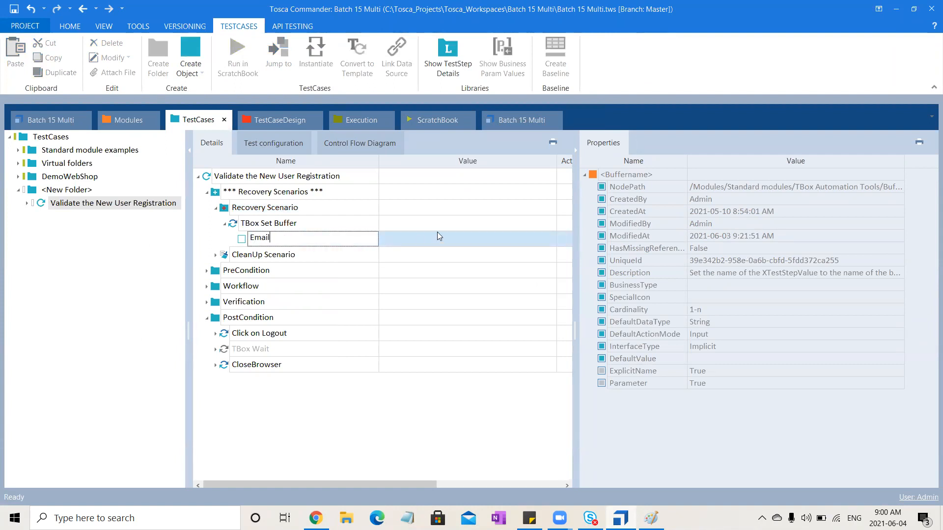
left_click(437, 236)
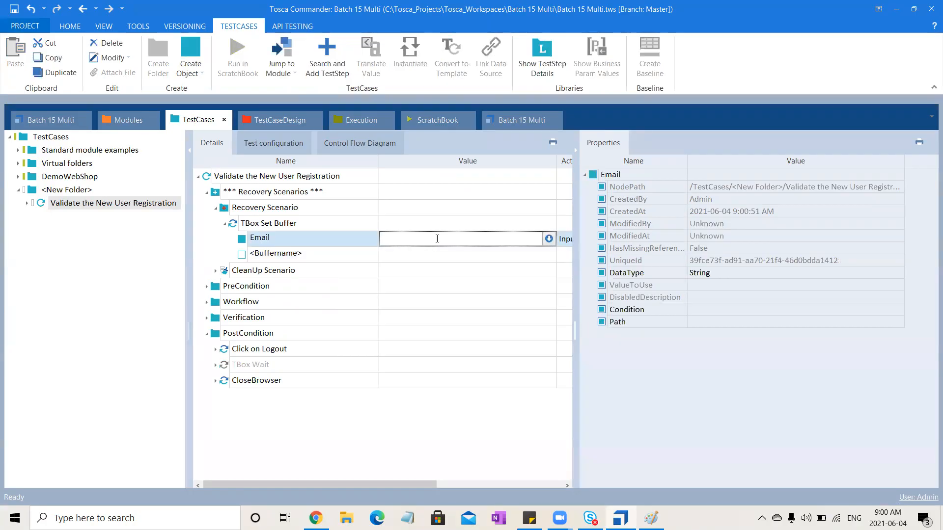
- Run the TBox Set Buffer step in the ScratchBook
left_click(295, 228)
left_click(245, 67)
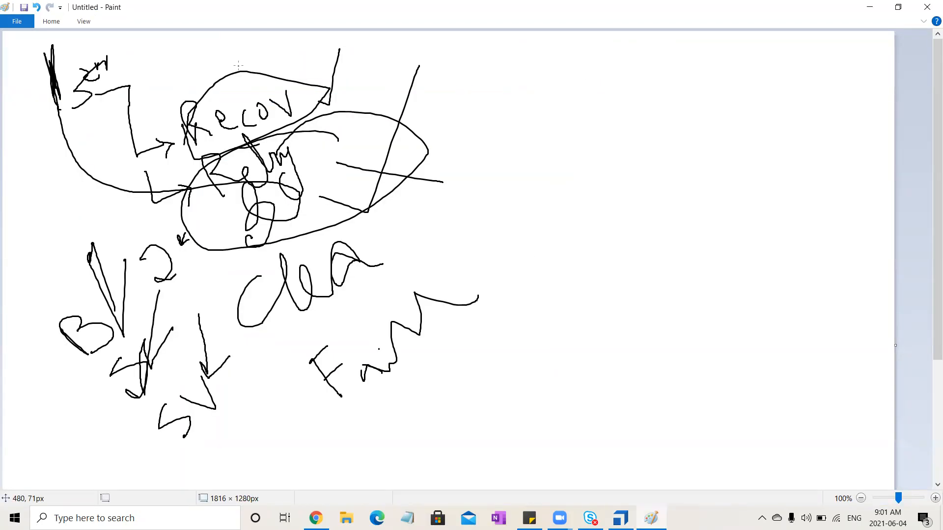
left_click(461, 336)
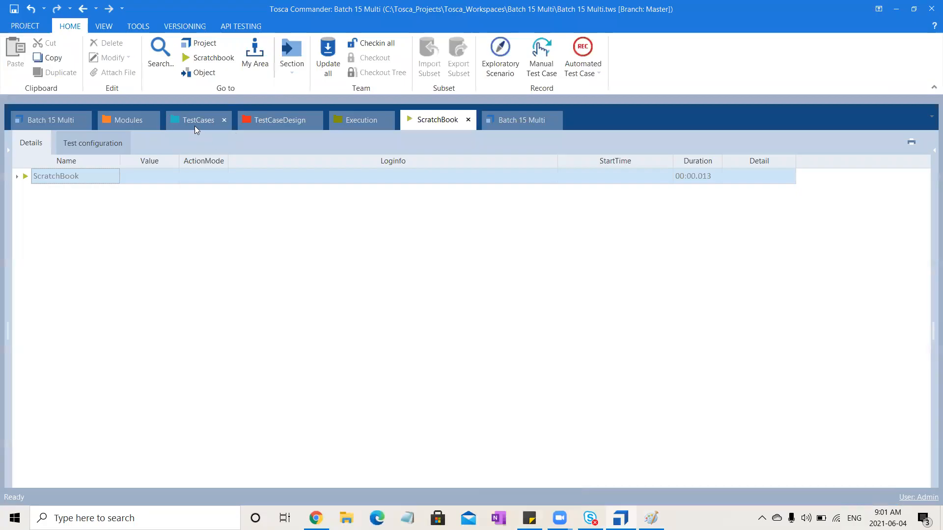
left_click(196, 121)
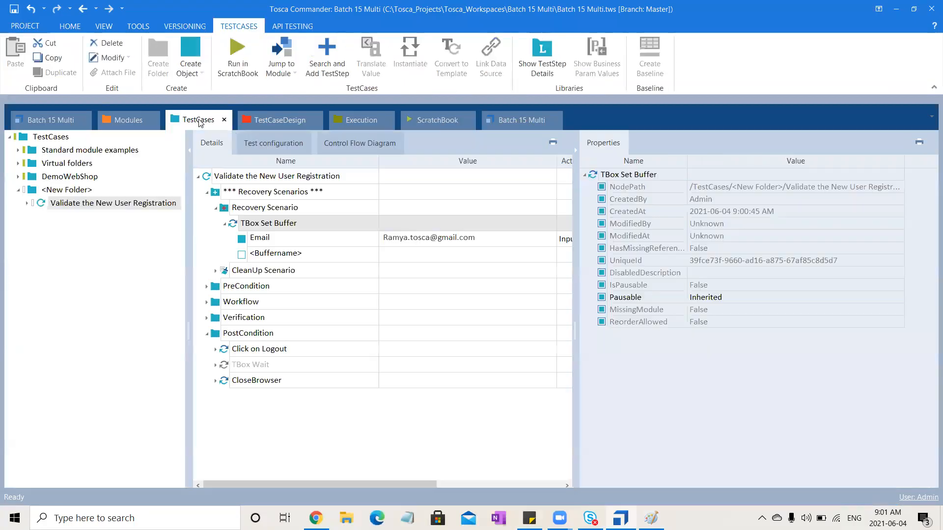
left_click(488, 246)
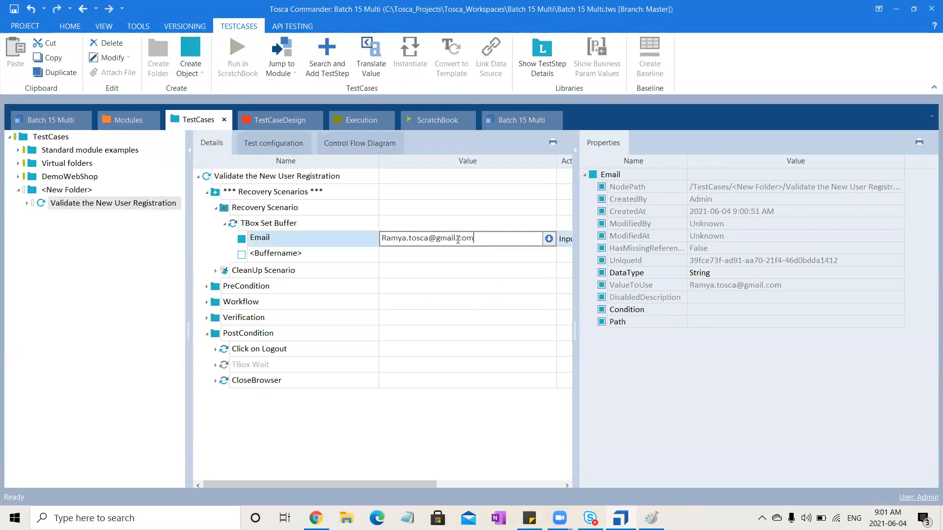
left_click_drag(428, 239, 242, 242)
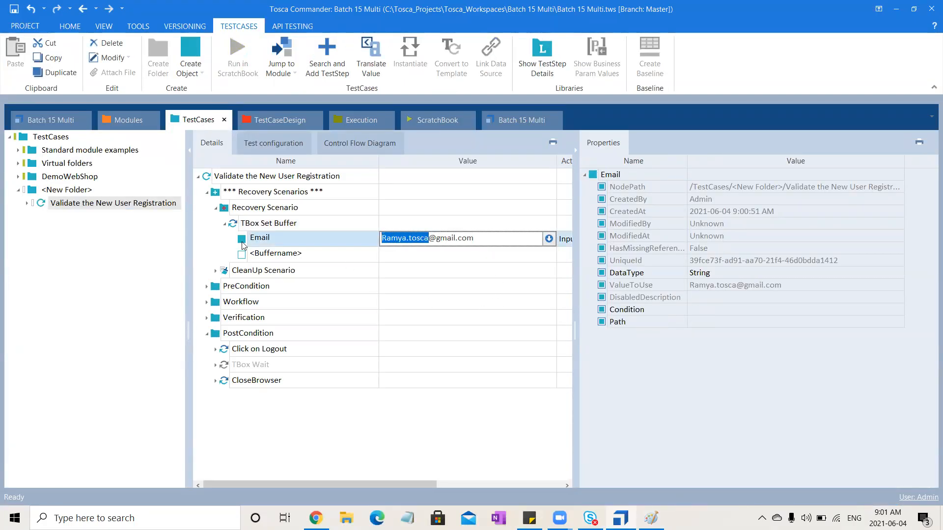
type("{DATE")
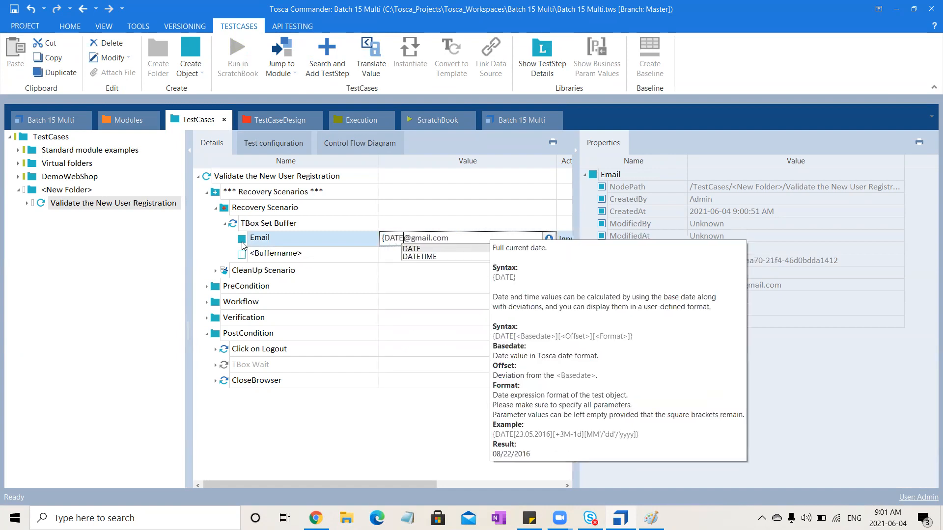
key("Down")
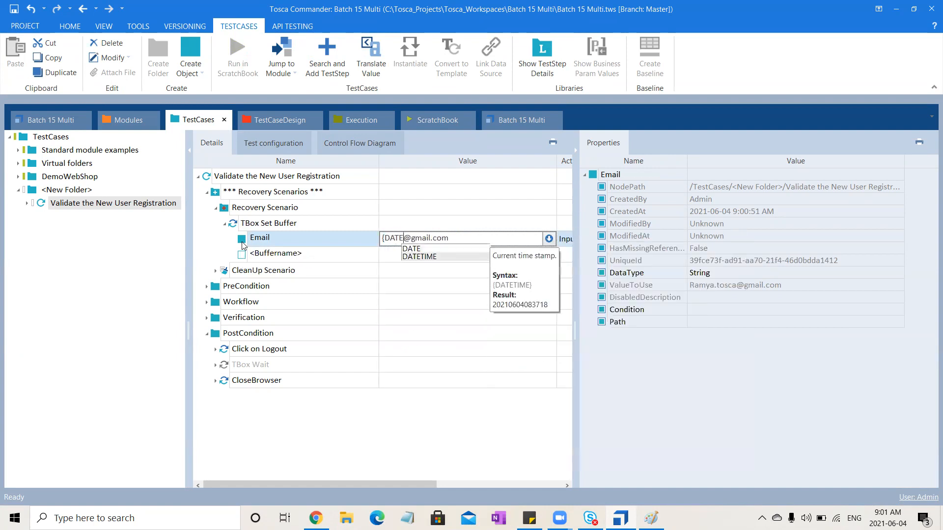
type("}")
key("Left")
type("TIME")
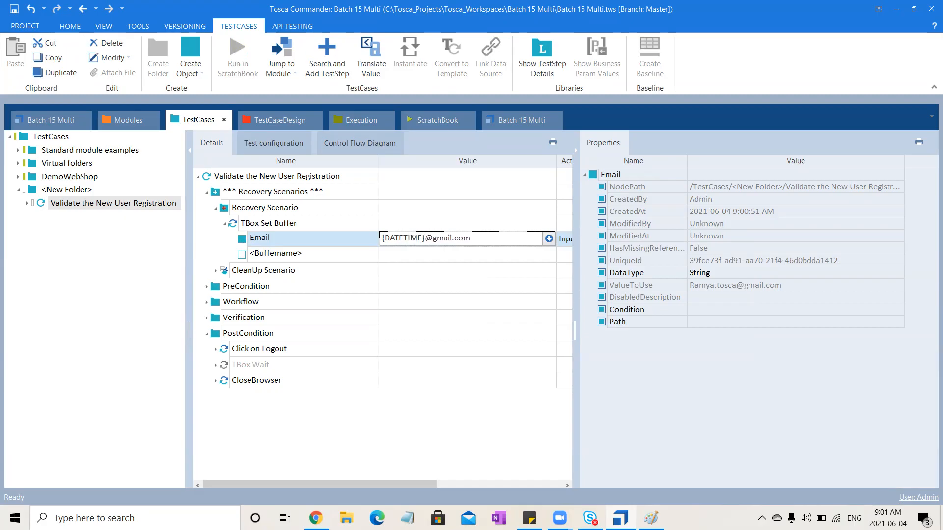
left_click(363, 449)
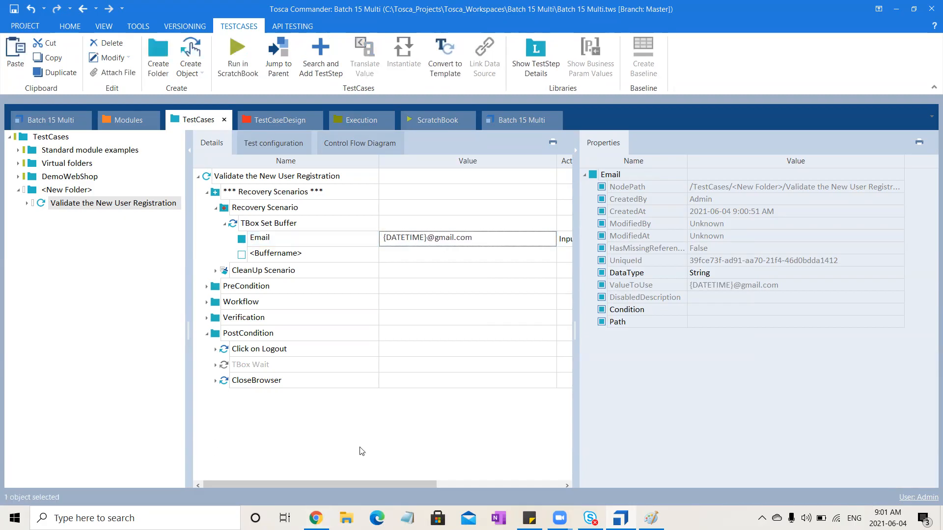
- In the Workflow's Enter New User Registration Details step, set the Email value to {B[Email]} and delete the Email entry that uses Buffer1
left_click(291, 225)
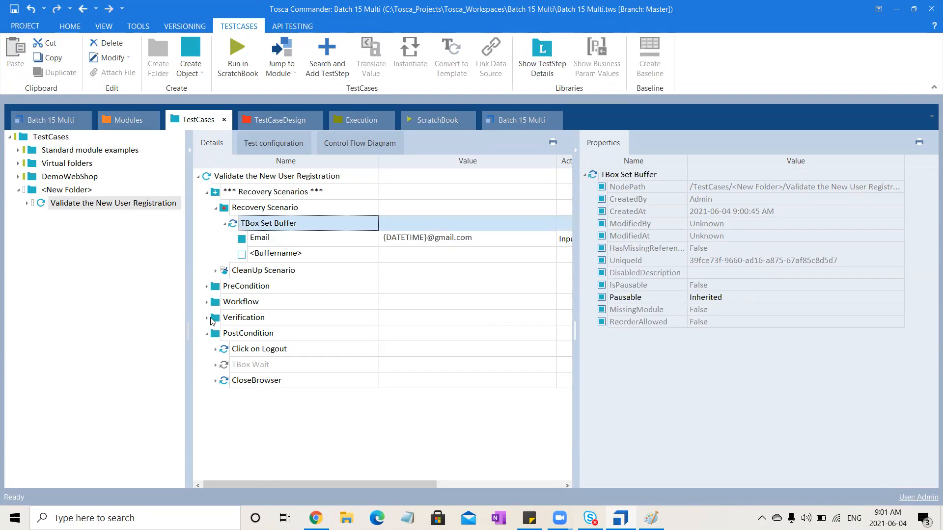
left_click(206, 303)
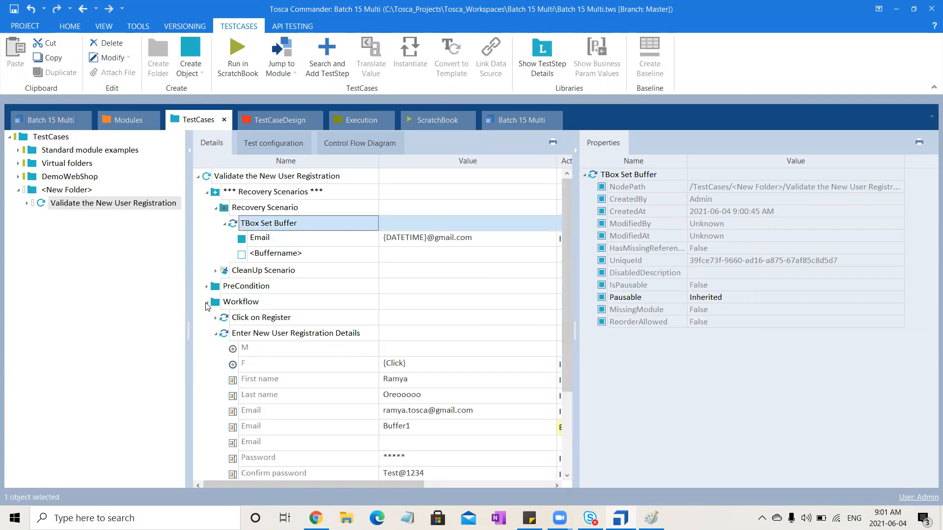
left_click(456, 412)
left_click(501, 425)
left_click(499, 414)
left_click(506, 411)
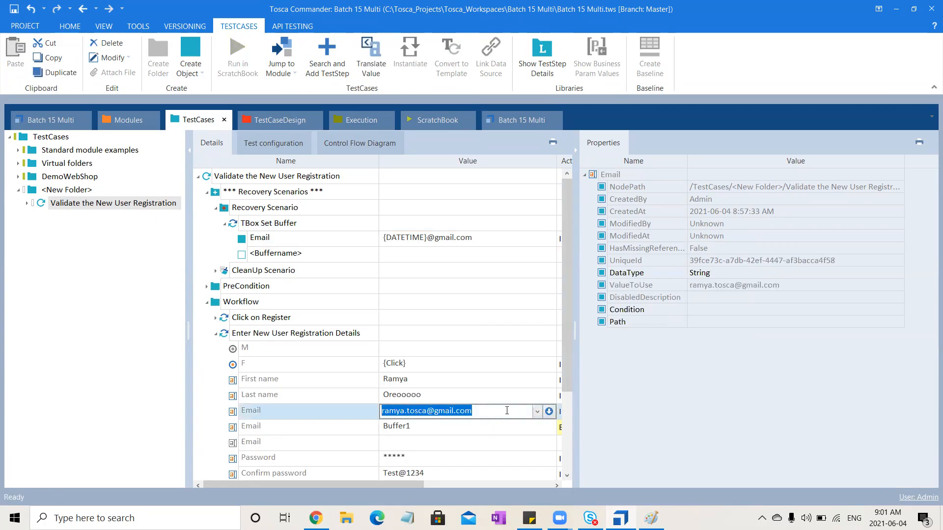
type("{B")
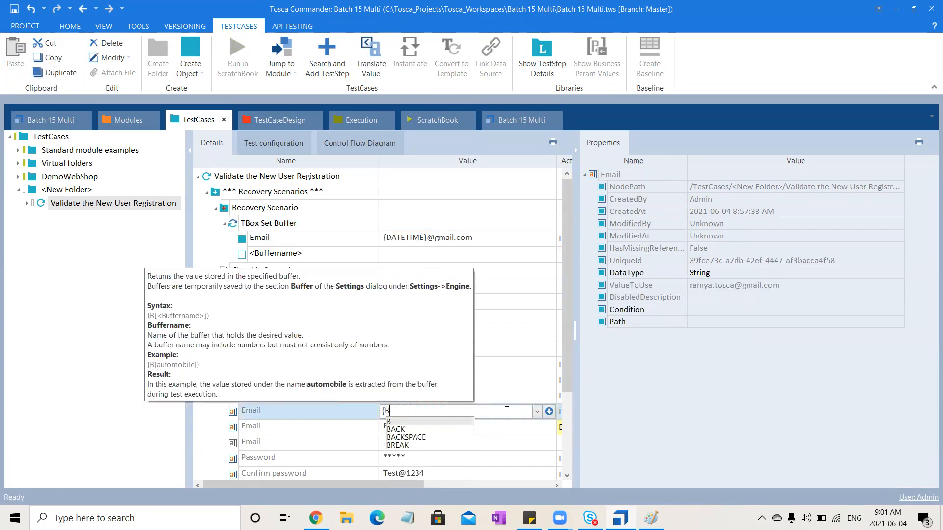
type("[Email")
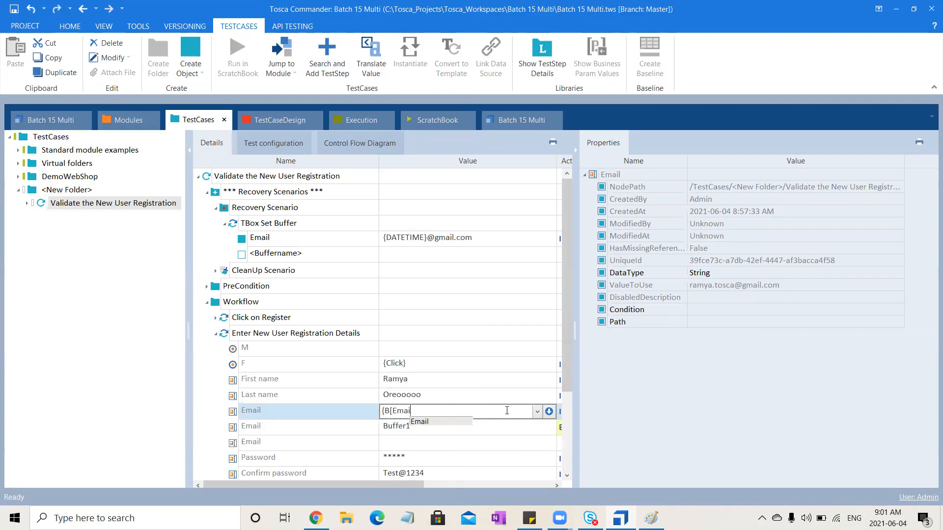
type("]}")
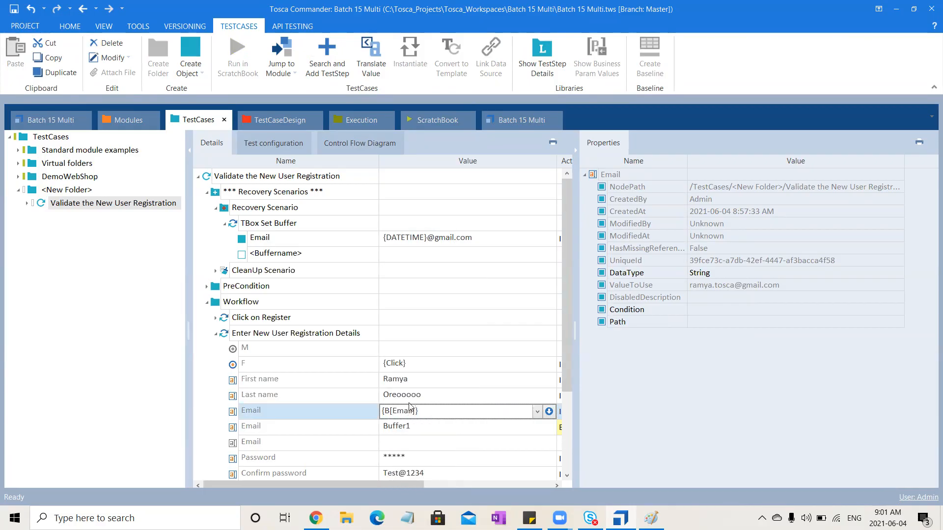
left_click(340, 426)
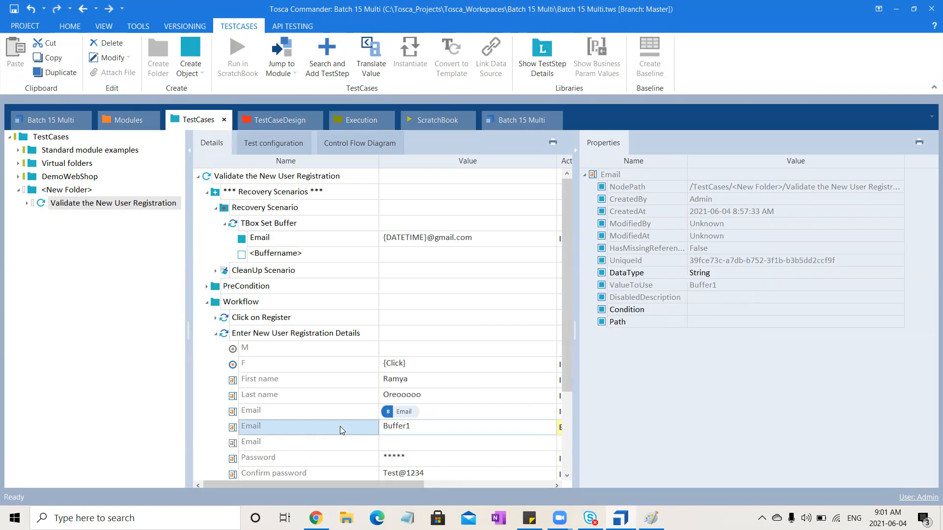
key("Delete")
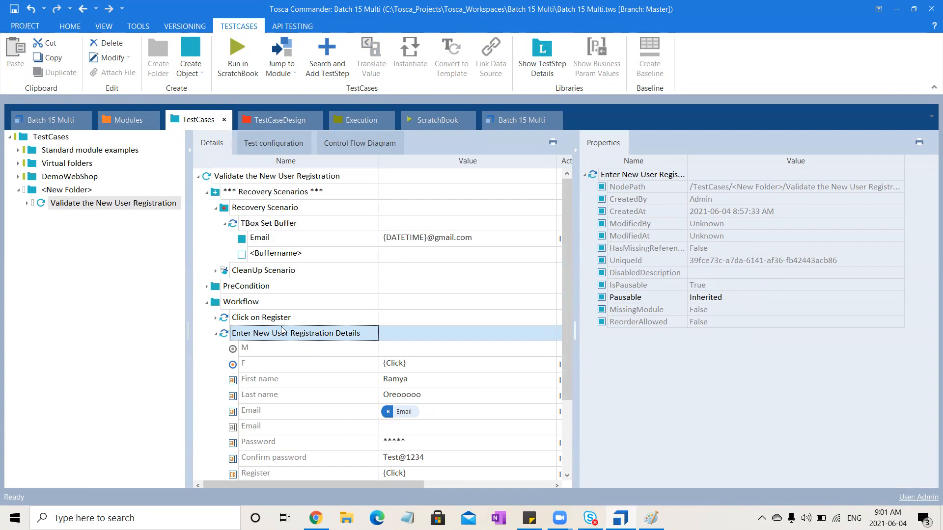
- Check the stored buffers in the Buffer Viewer, close it, and return to the test case with its properties hidden
left_click(140, 28)
left_click(147, 44)
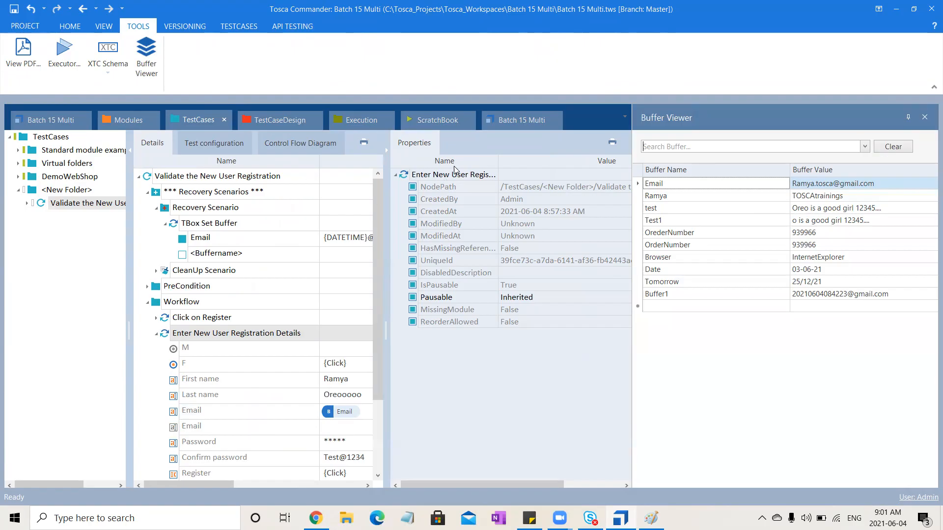
left_click(925, 118)
left_click(432, 120)
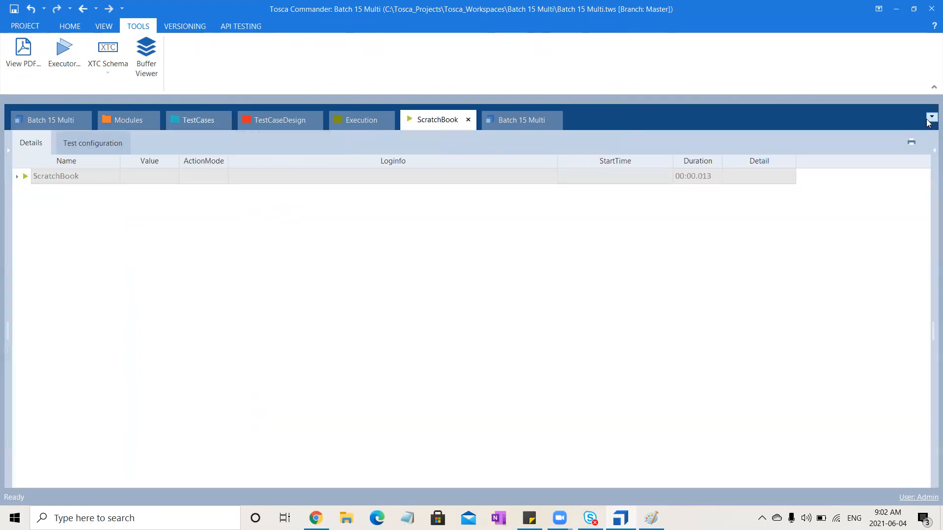
left_click(228, 121)
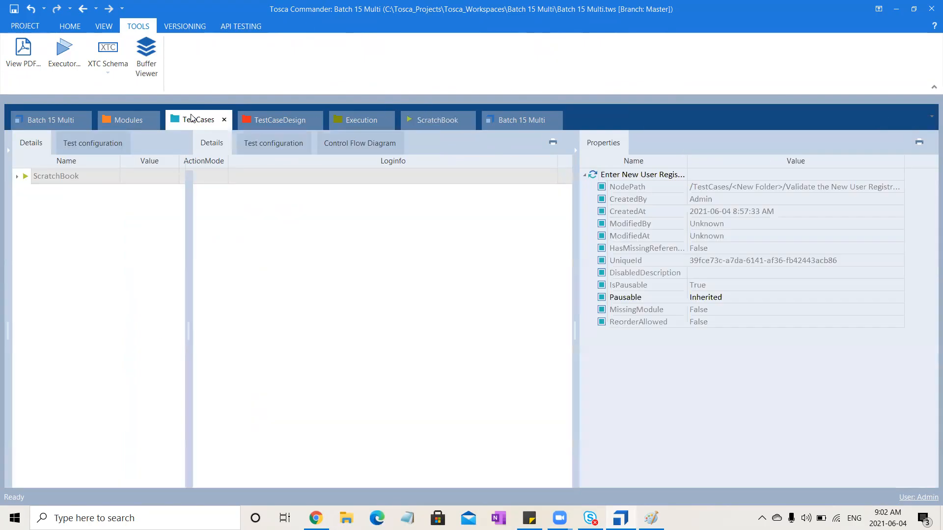
left_click(575, 152)
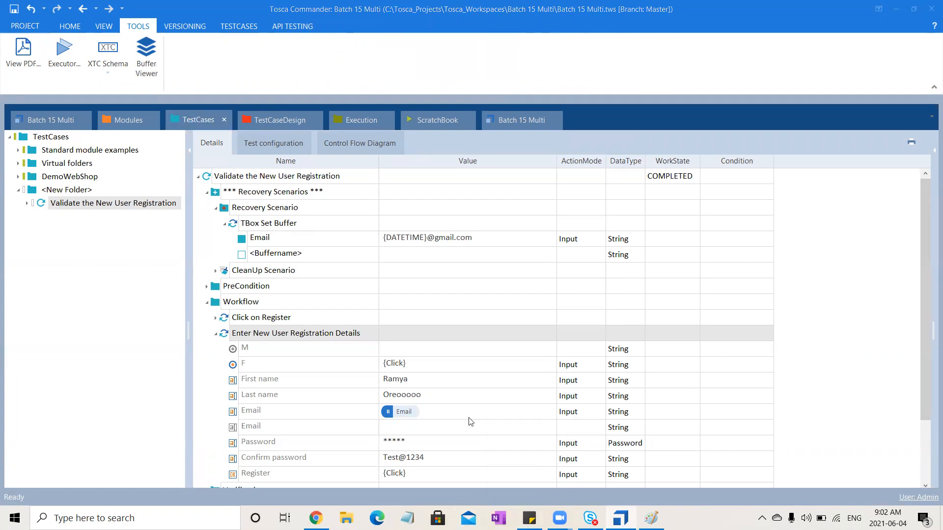
- Expand the Verification folder and its Verify if Success Message is visible step to examine the registration check
left_click_drag(926, 418, 926, 478)
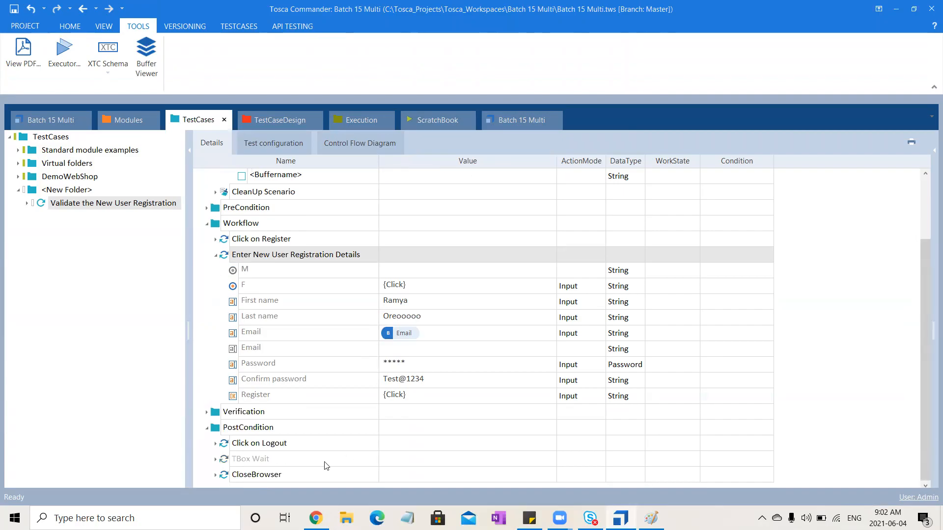
left_click(207, 412)
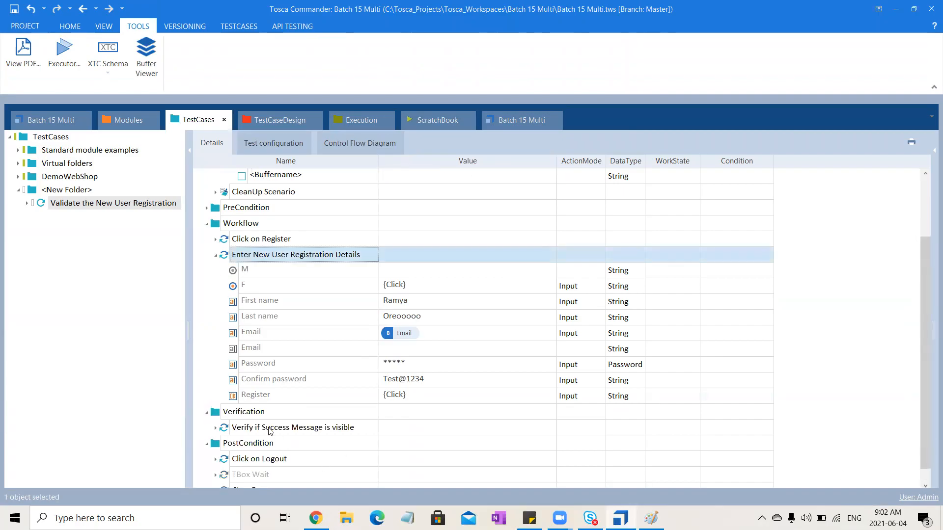
left_click(291, 428)
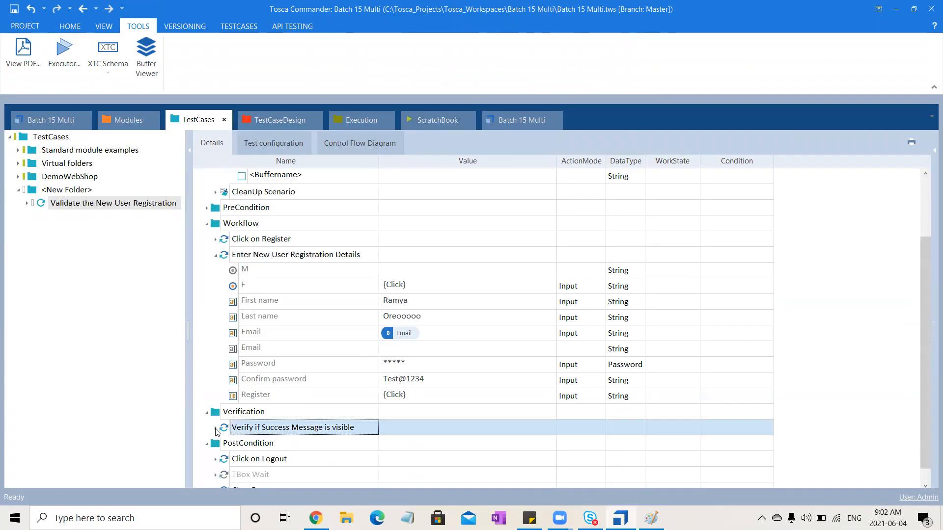
left_click(215, 428)
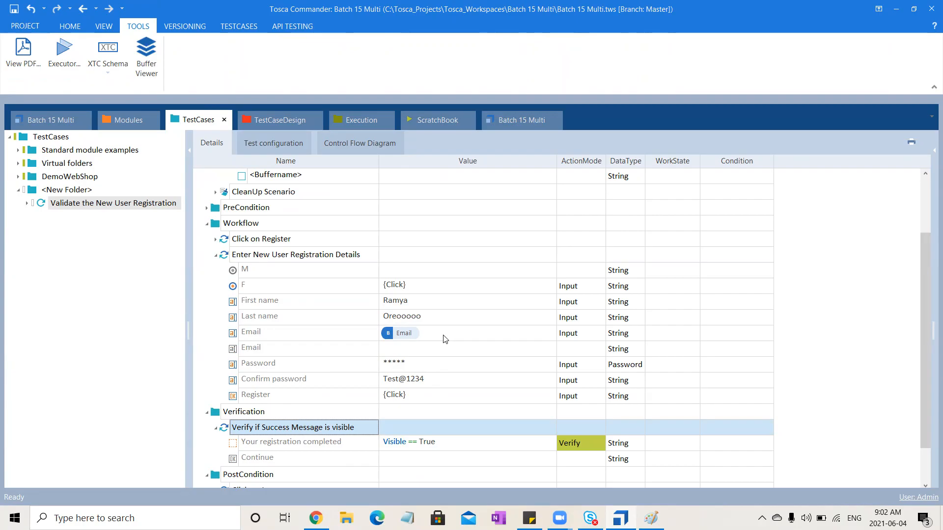
- Reopen the Buffer Viewer to compare the Email buffer with the registration step's Email value, and collapse that step to review the verification
left_click(147, 55)
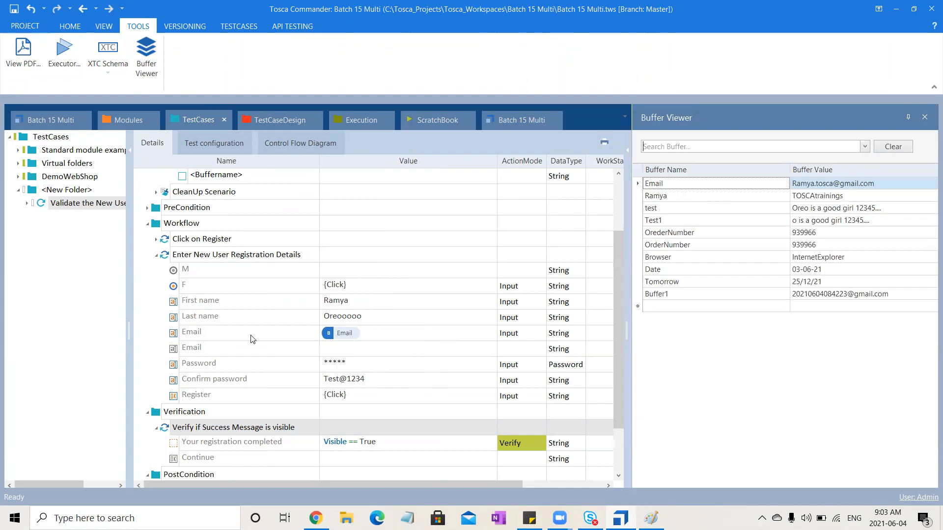
left_click(356, 336)
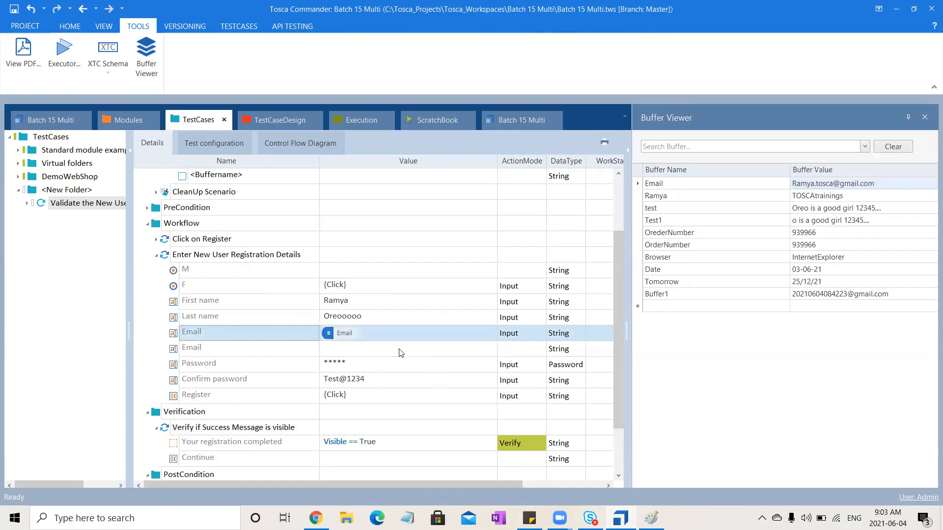
left_click(158, 257)
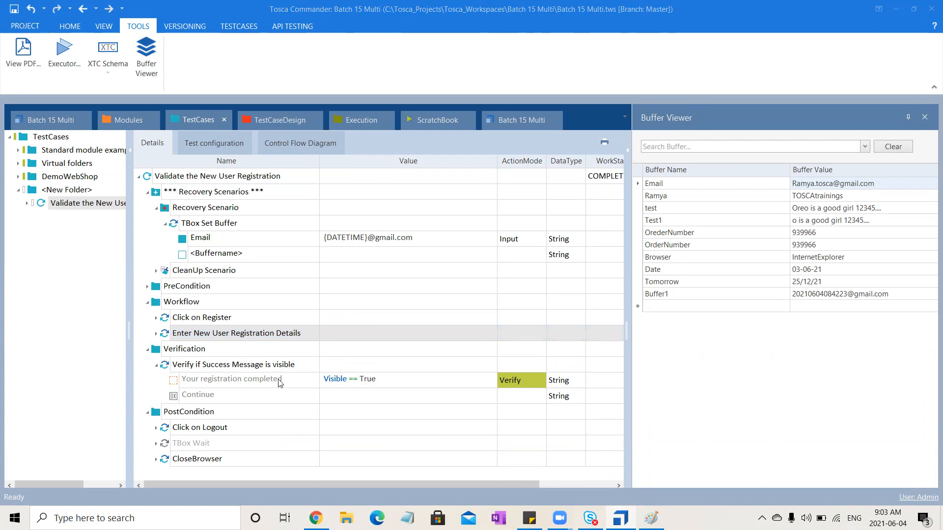
left_click(260, 365)
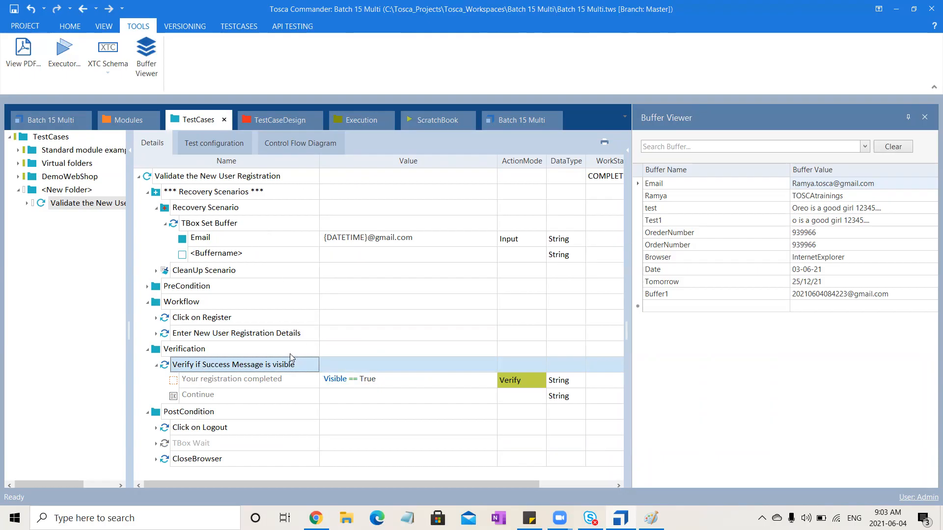
- Copy the CloseBrowser step from the CleanUp Scenario into the Recovery Scenario and place it above TBox Set Buffer
left_click(156, 271)
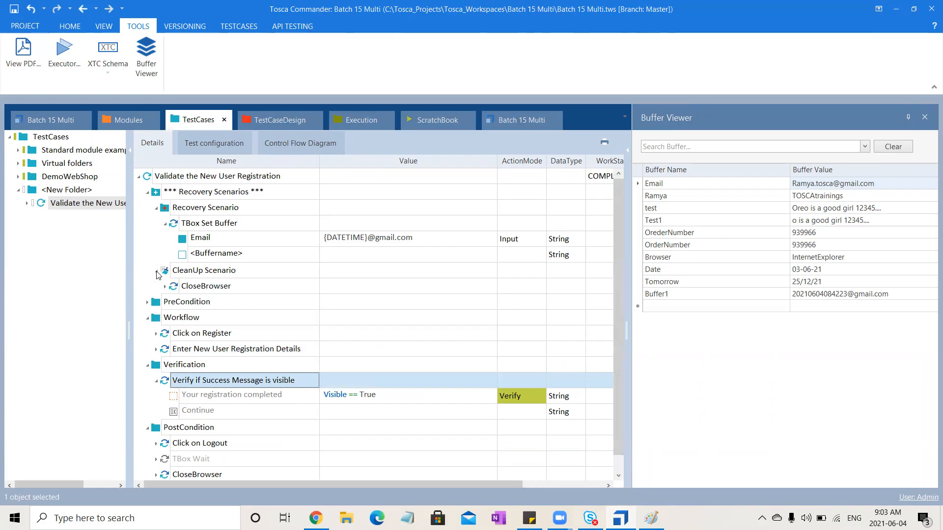
left_click(200, 289)
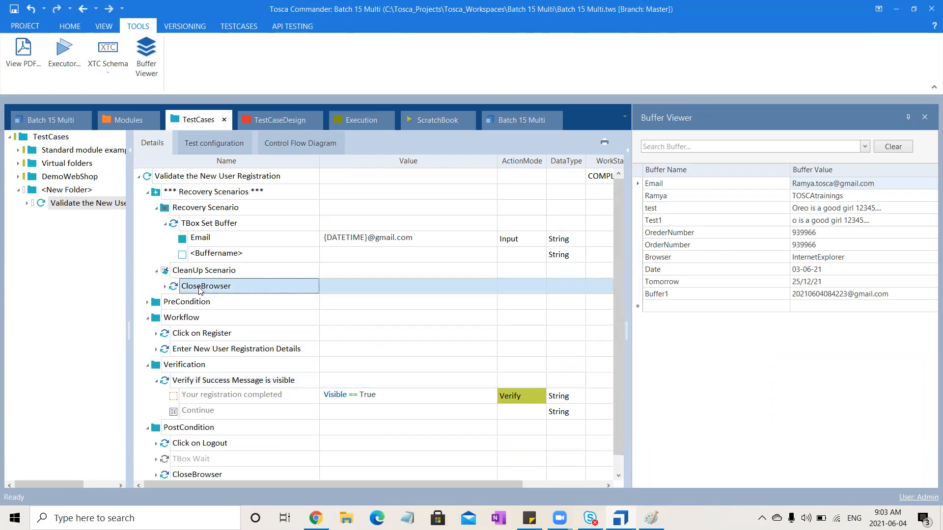
left_click(211, 209)
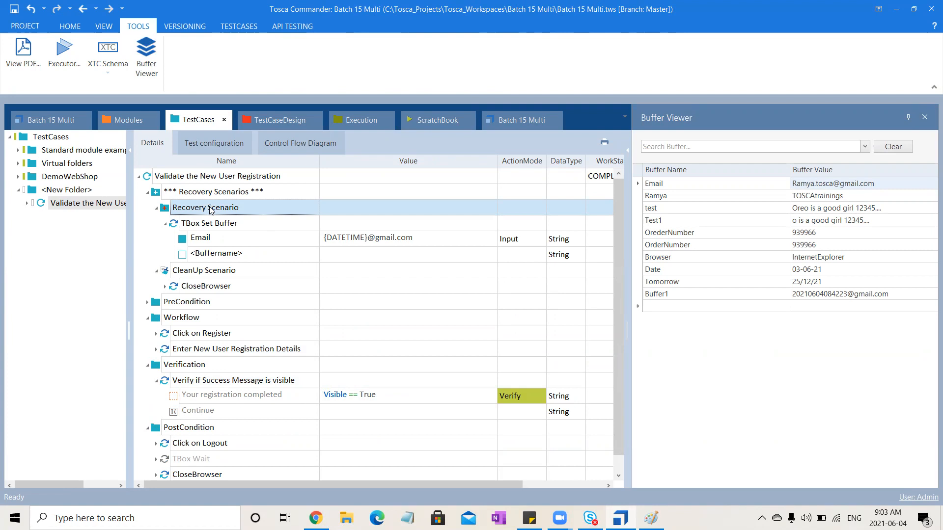
key("ctrl+v")
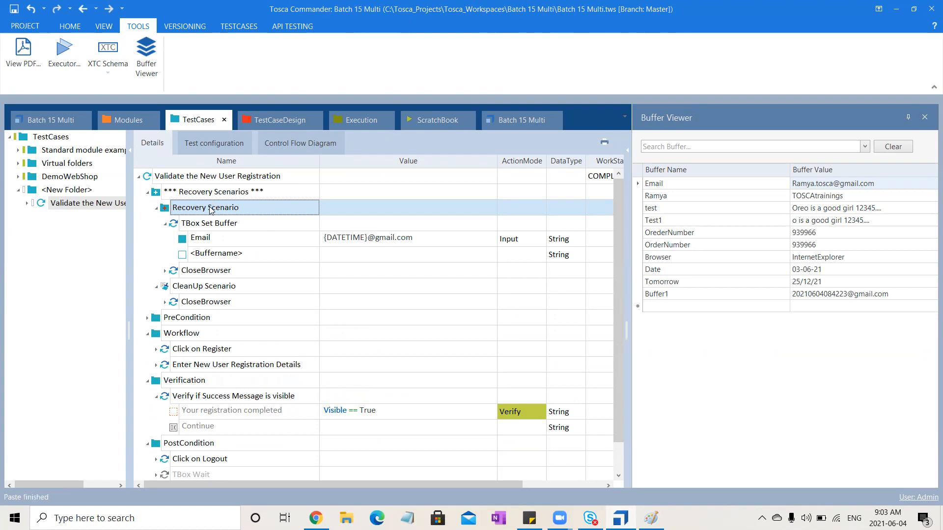
left_click(165, 272)
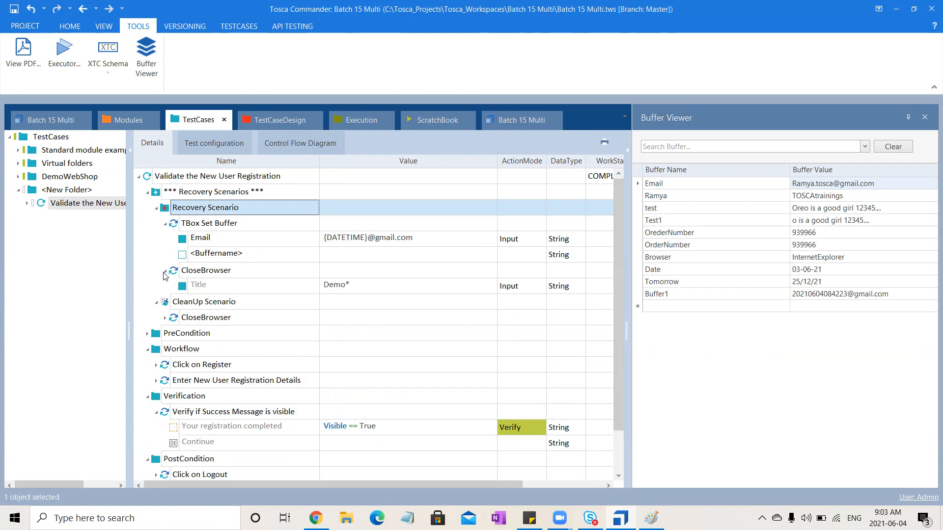
left_click(166, 272)
left_click_drag(186, 273, 196, 224)
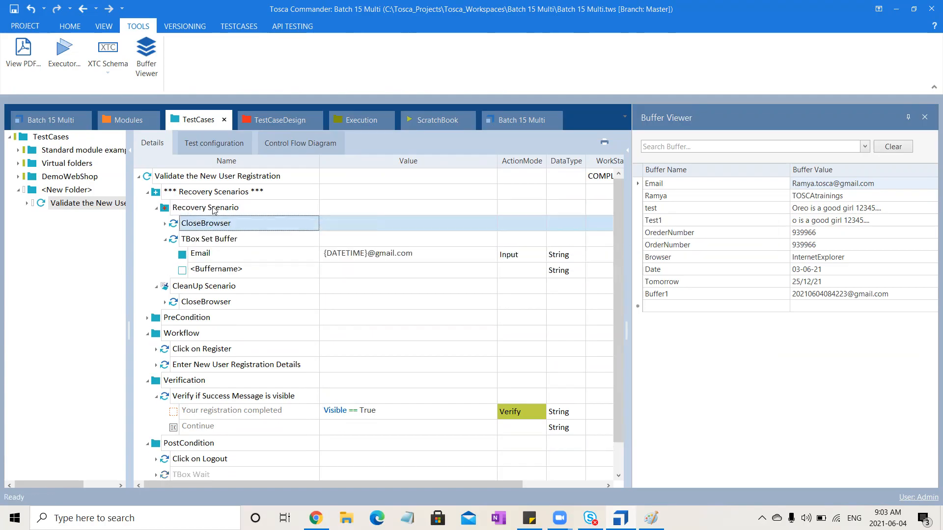
- Select the Recovery Scenario and expand Enter New User Registration Details to review the values used on a retry
left_click(215, 209)
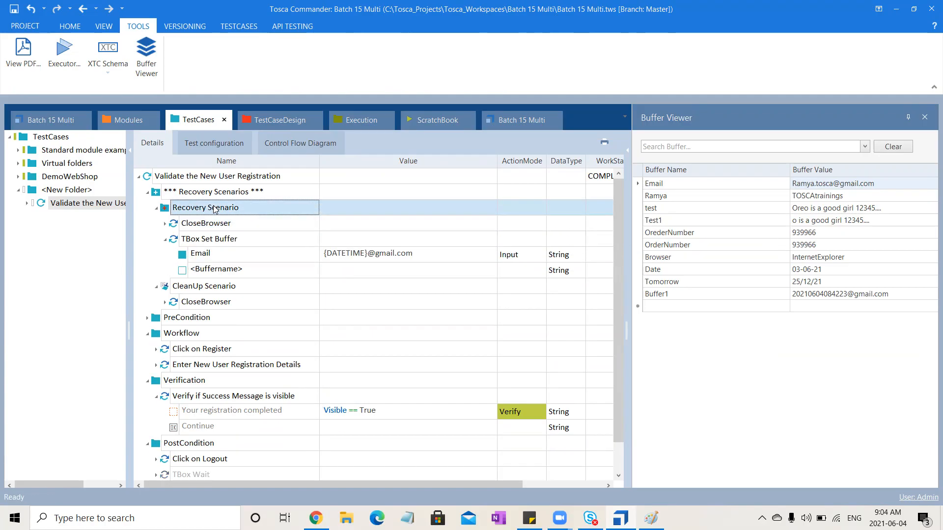
left_click(156, 366)
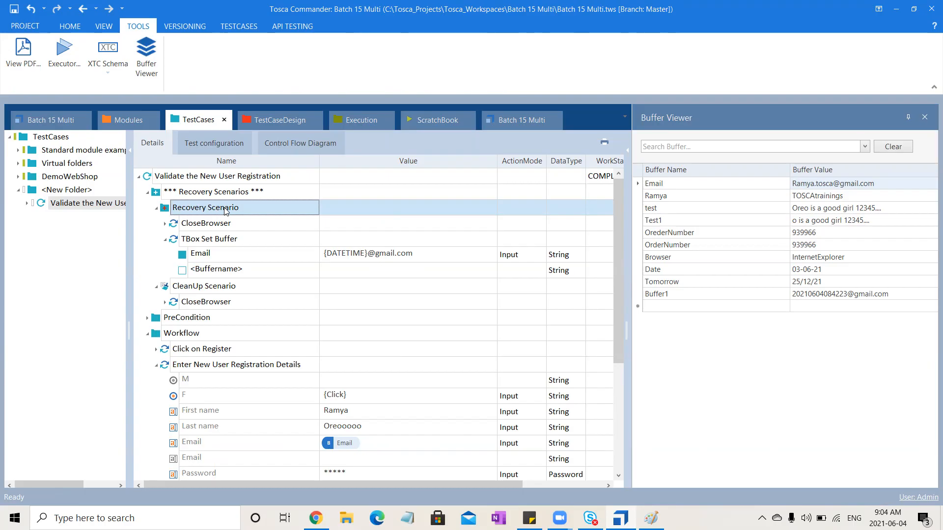
- Add a TBox Wait step to the Recovery Scenario and place it between CloseBrowser and TBox Set Buffer
key("ctrl+t")
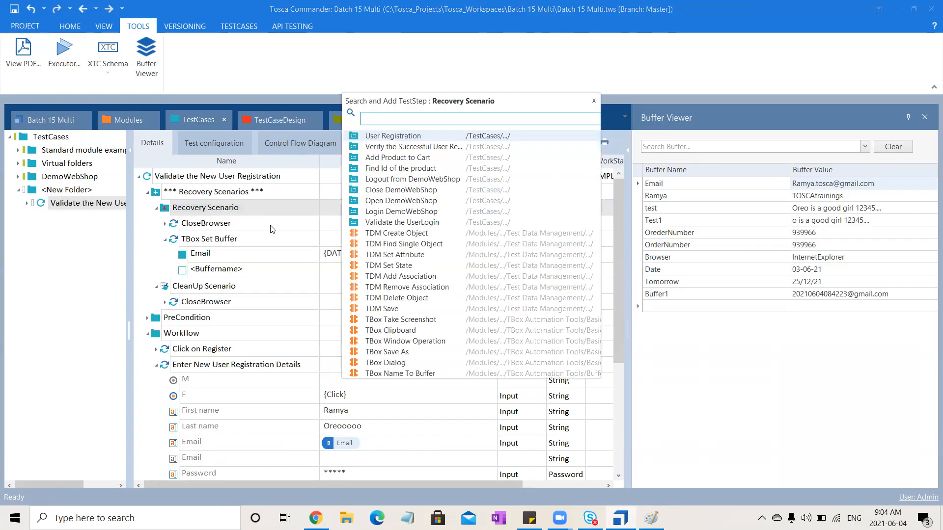
type("Wait")
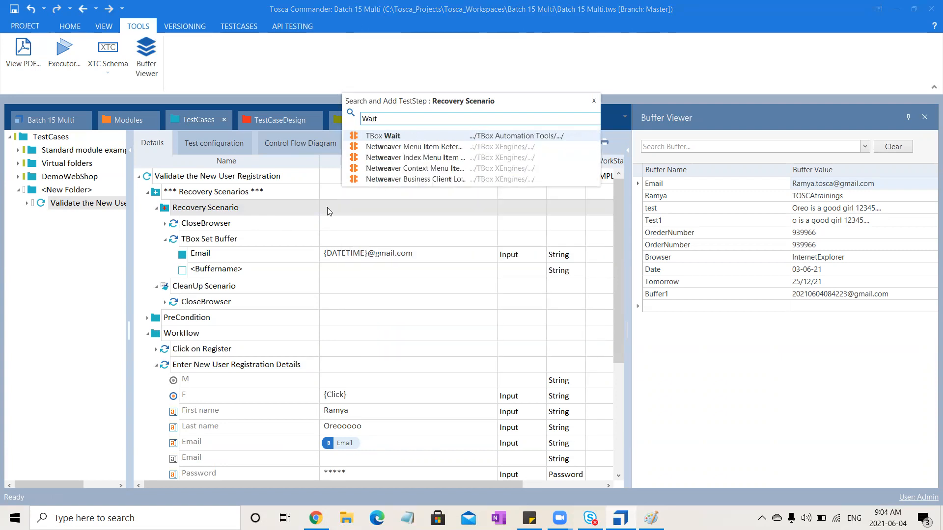
left_click(444, 133)
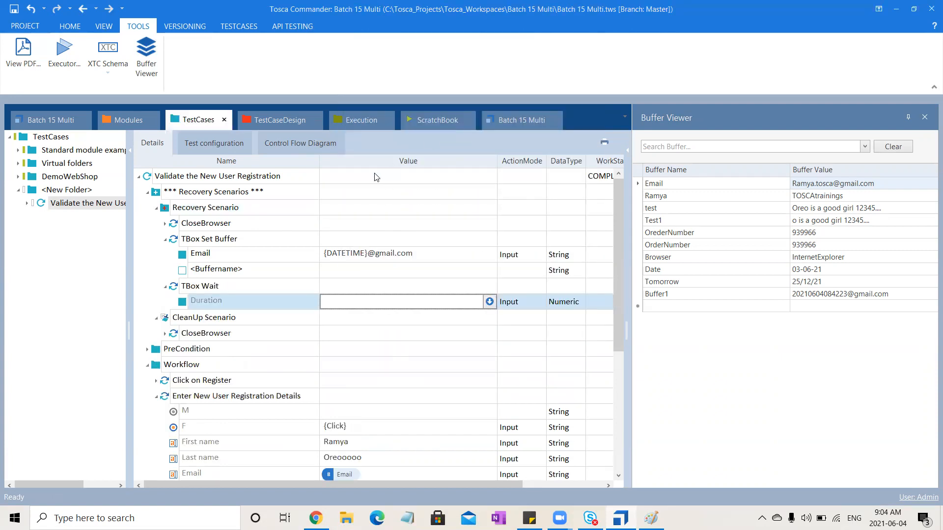
left_click(197, 285)
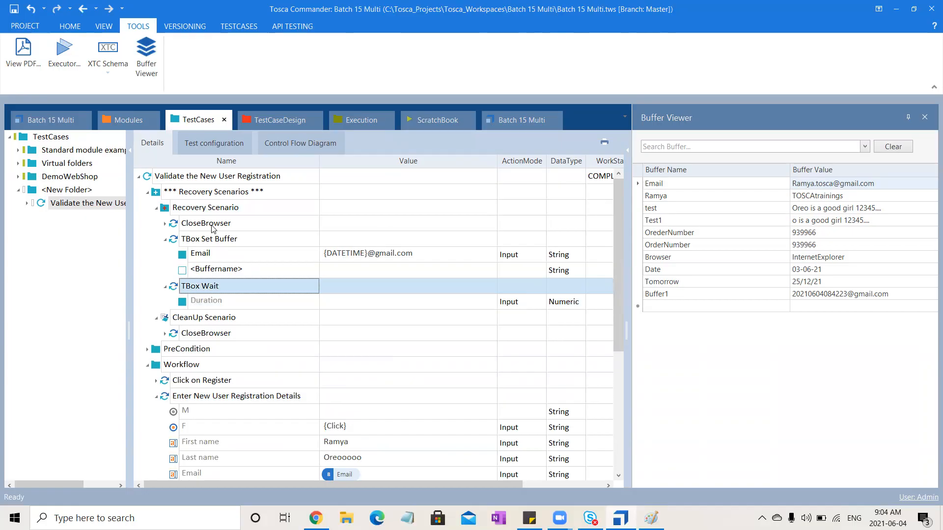
left_click_drag(174, 287, 185, 239)
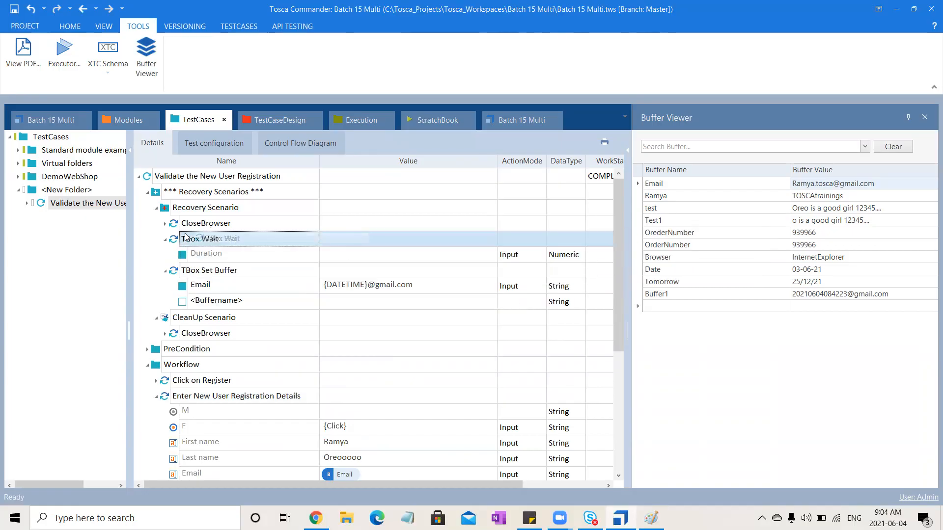
- Set the TBox Wait Duration to 3000, and collapse the TBox Wait and TBox Set Buffer steps
left_click(344, 255)
left_click(345, 255)
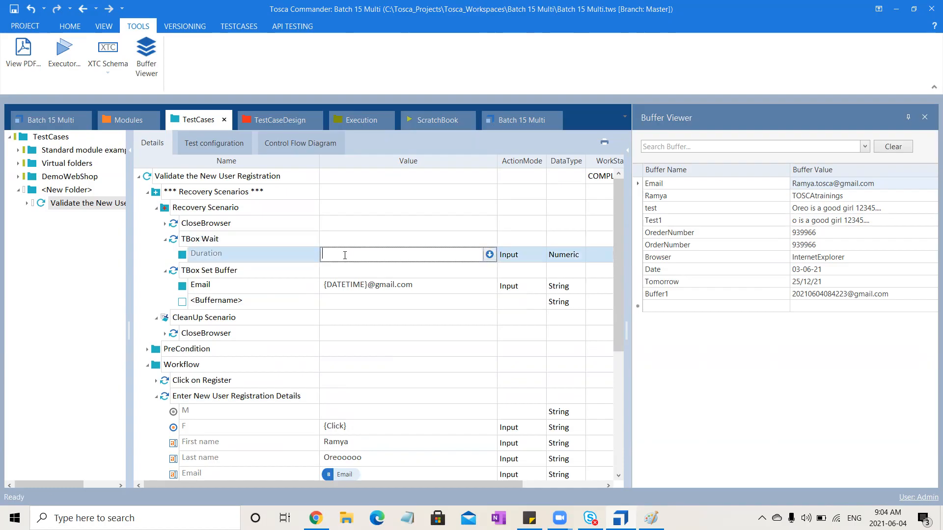
type("3000")
left_click(808, 447)
left_click(166, 240)
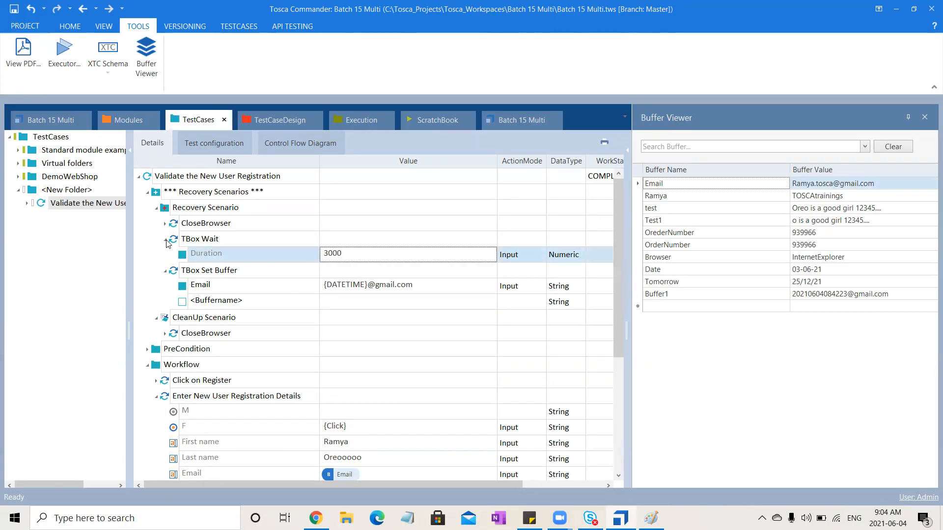
left_click(165, 241)
left_click(165, 255)
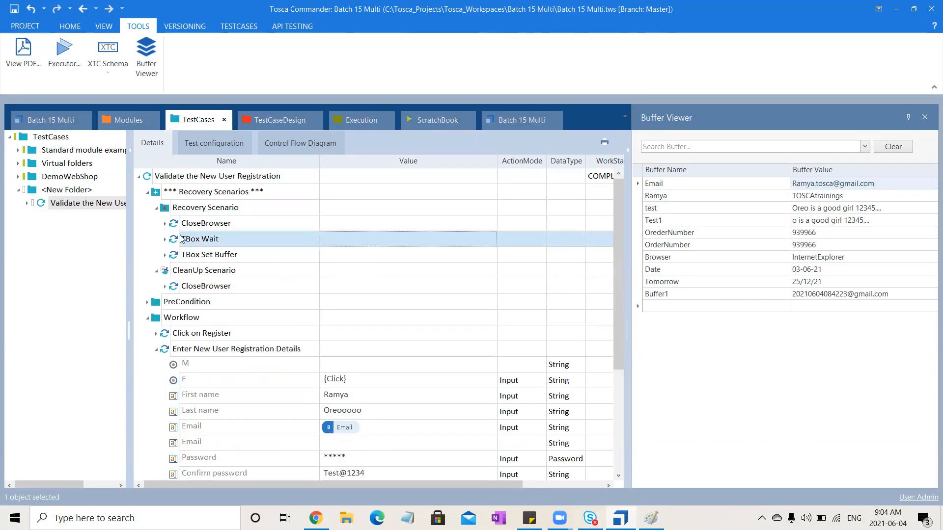
- Add the Validate the New User Registration test case to the User Registration execution list under Demo
left_click(39, 205)
left_click_drag(39, 205, 65, 163)
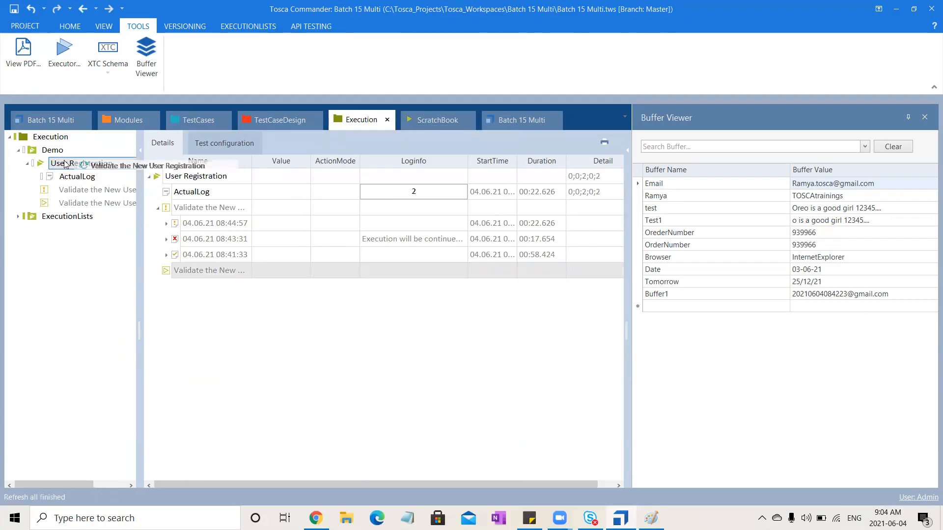
- Run the newly added Validate the New User Registration entry and follow its registration steps in the Demo Web Shop
left_click(73, 203)
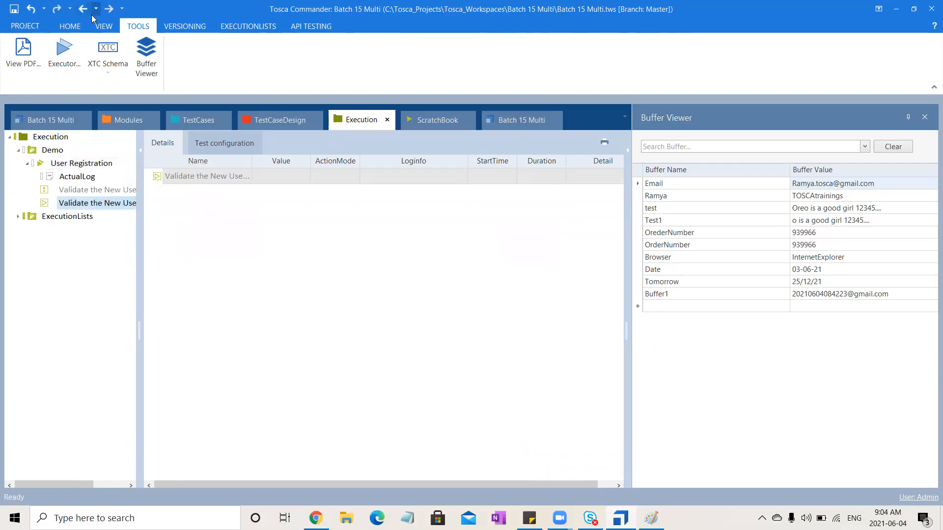
left_click(70, 26)
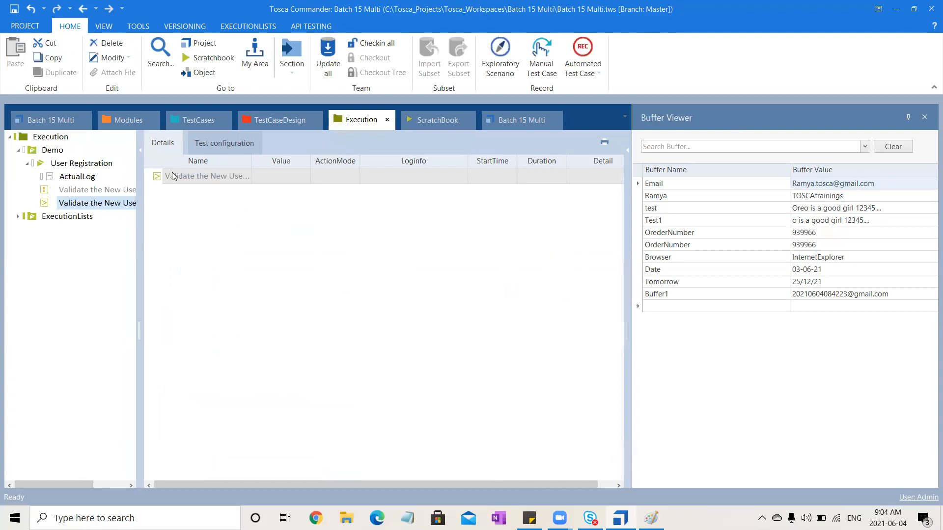
left_click(248, 26)
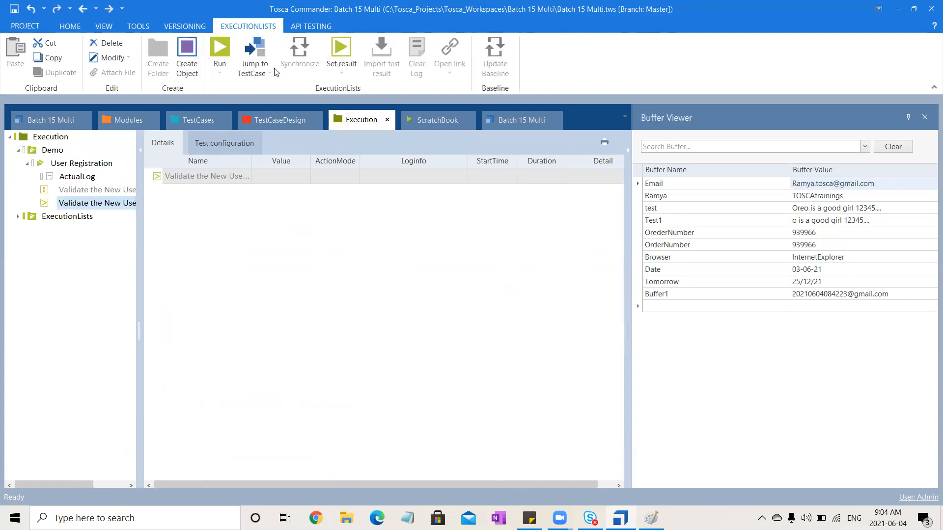
left_click(217, 39)
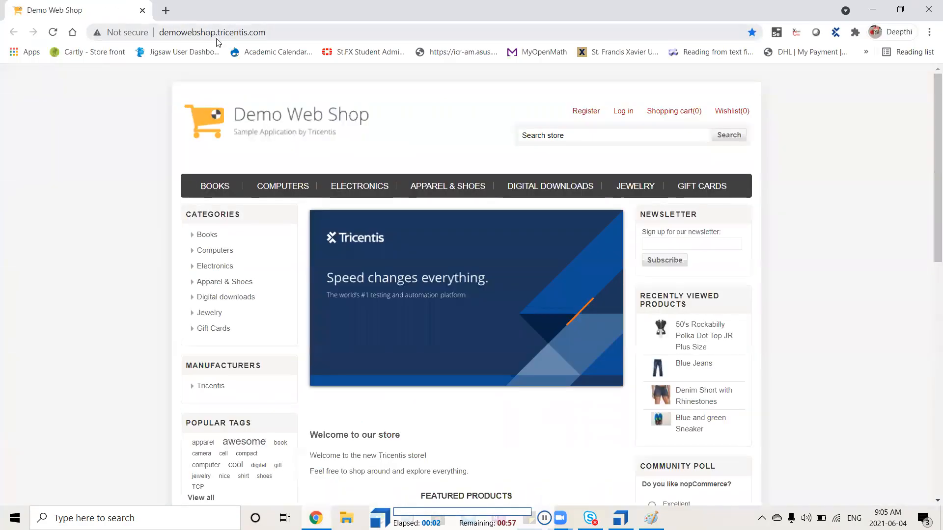
left_click(583, 114)
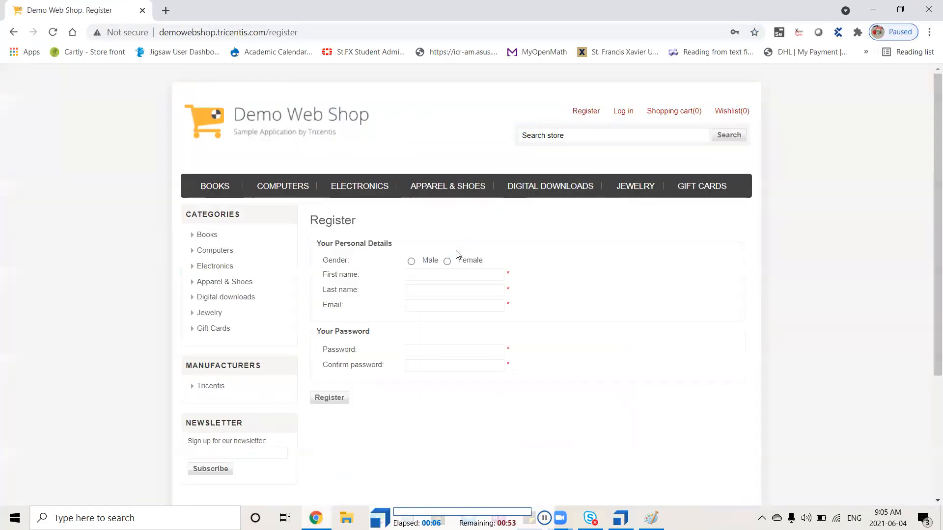
left_click(448, 261)
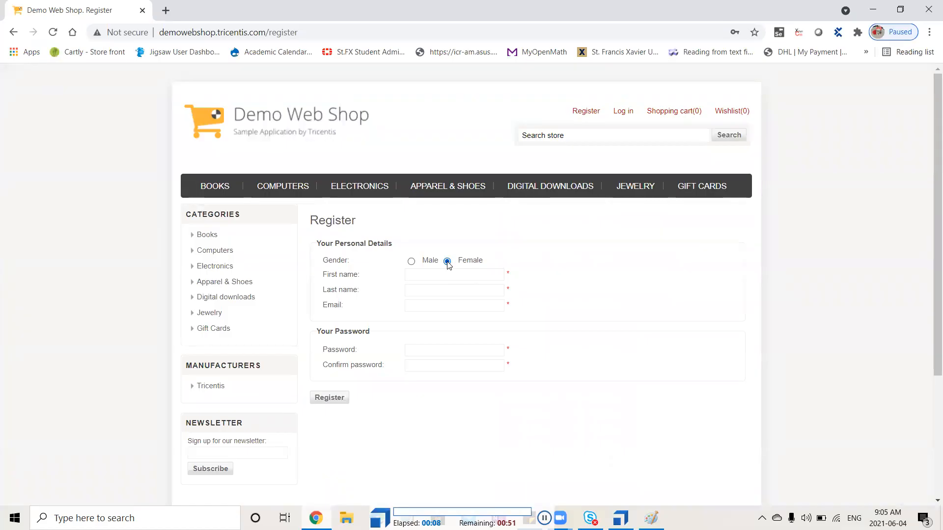
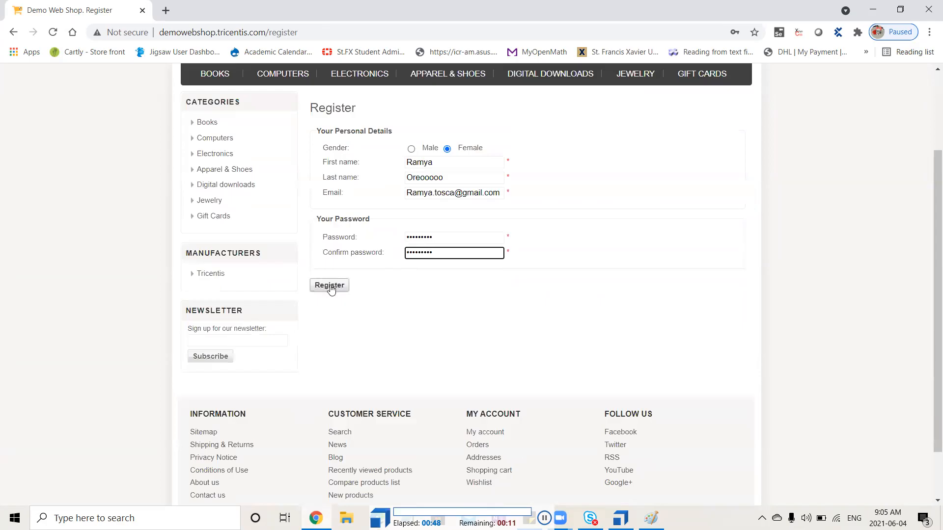
- Submit the registration form in the Demo Web Shop and switch back to Tosca Commander
left_click(330, 286)
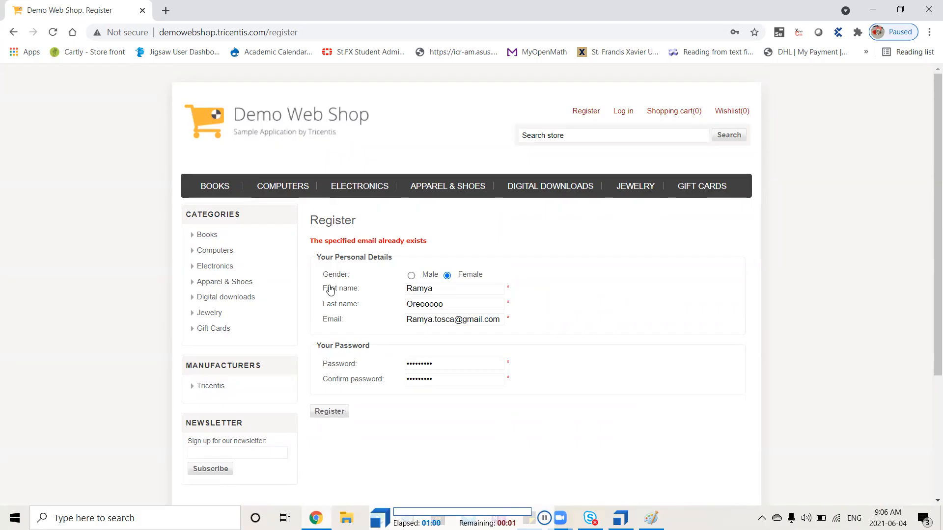
key("alt+Tab")
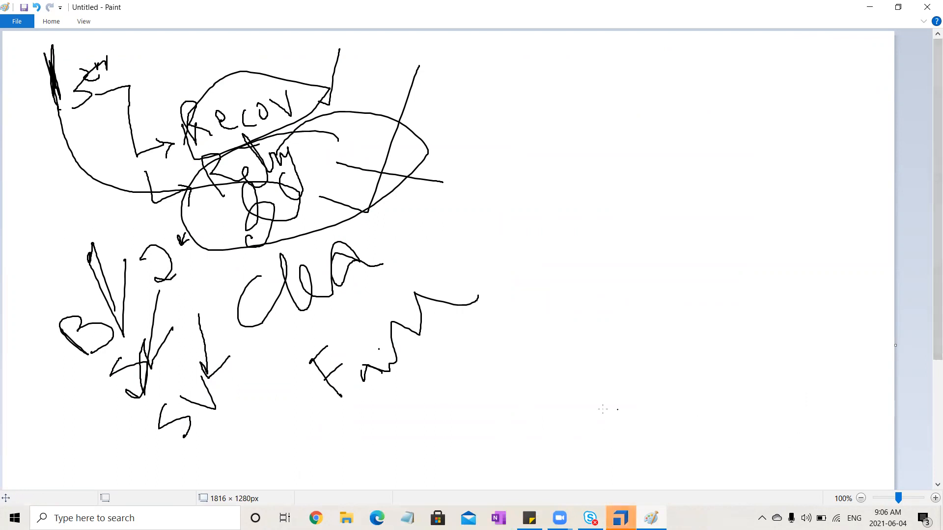
left_click(621, 518)
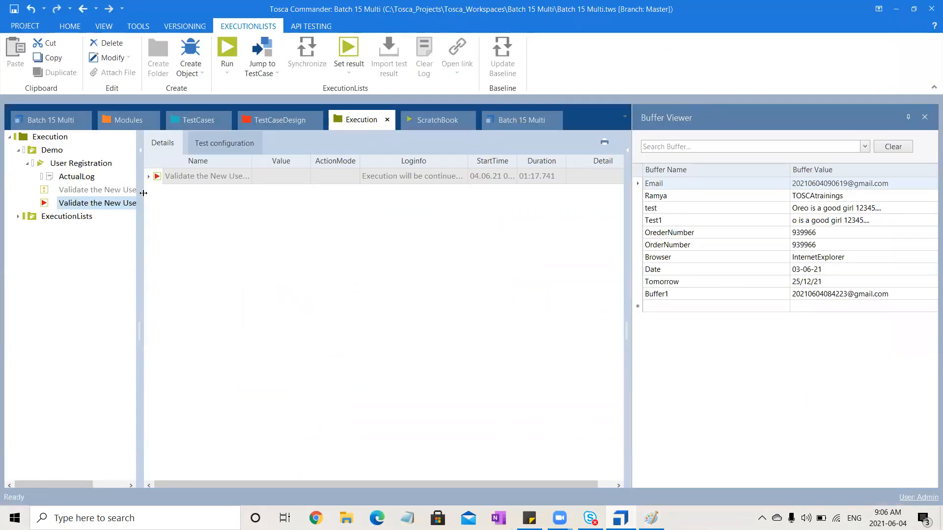
- Expand the 04.06.21 09:05:01 execution log and read the log info of the first Verify if Success step's registration check
left_click(149, 177)
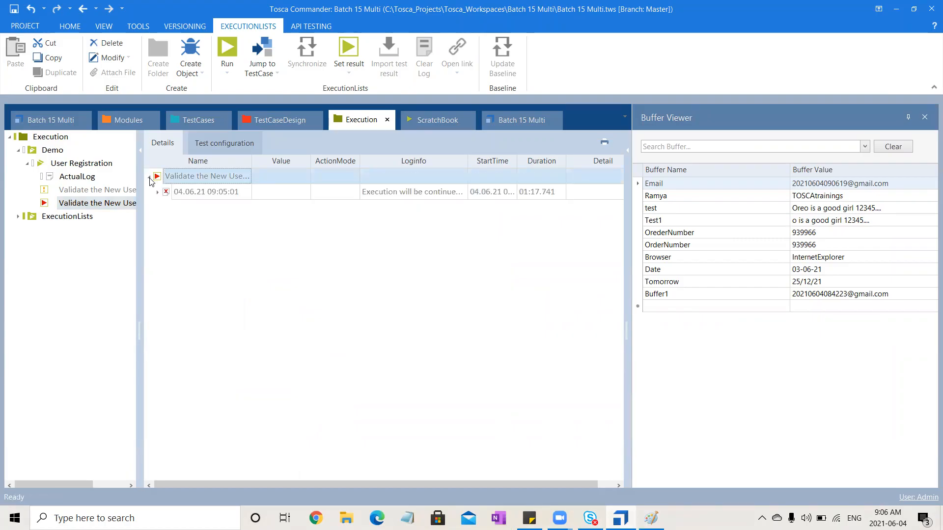
left_click(157, 192)
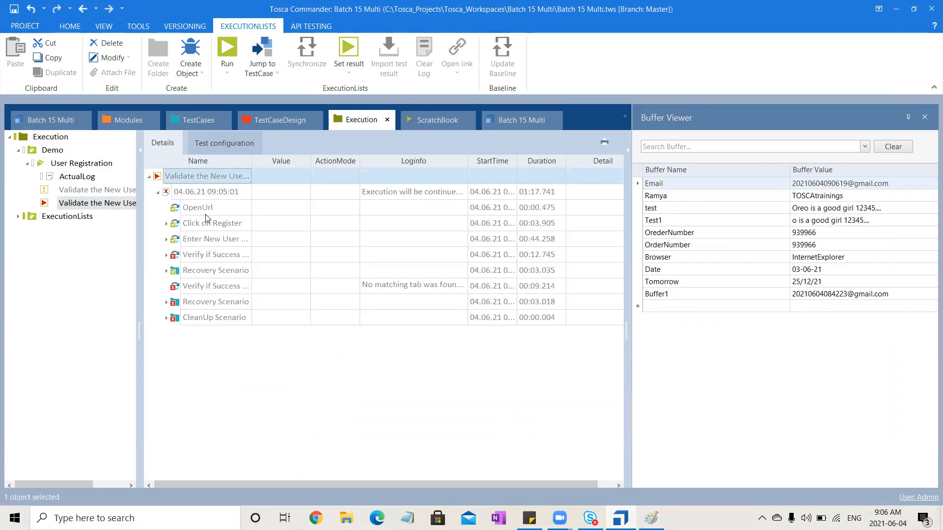
left_click(166, 255)
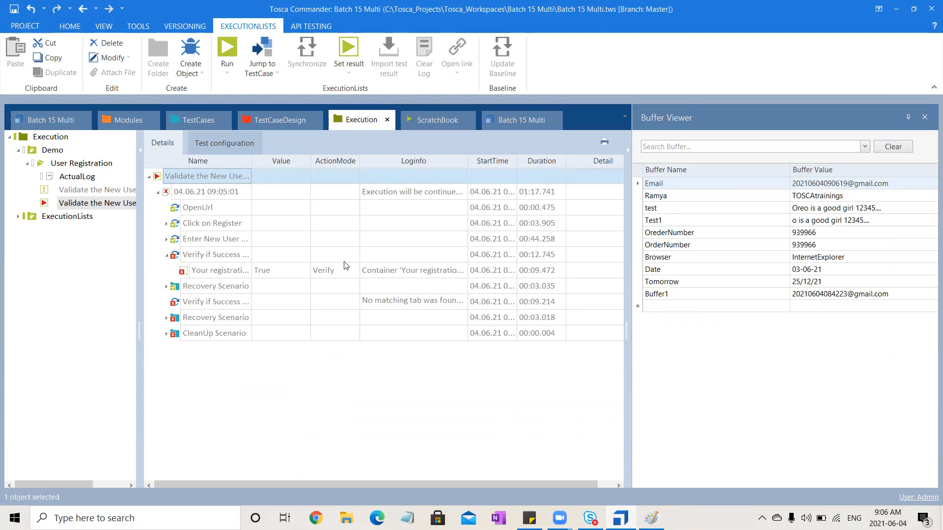
left_click(439, 271)
left_click(461, 271)
left_click(340, 401)
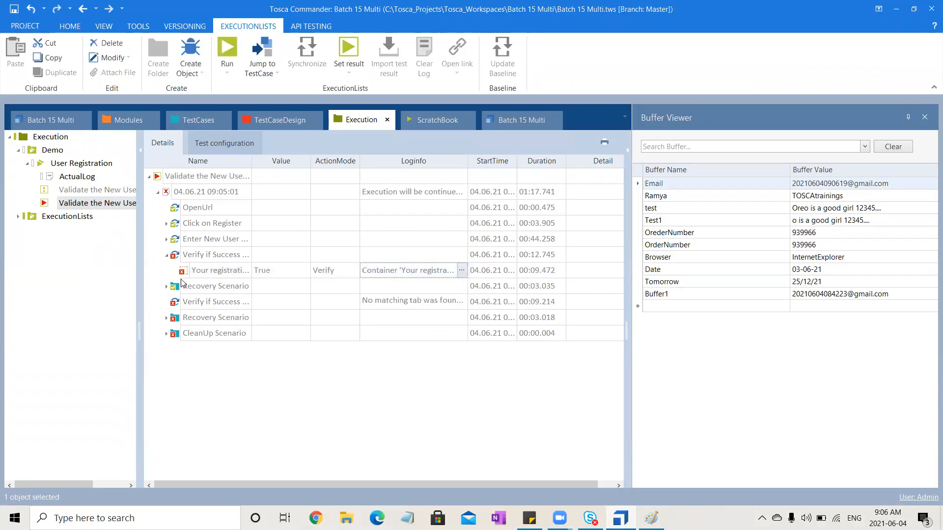
- Examine the first Recovery Scenario in the log, including its TBox Set Buffer values, and select the repeated Verify if Success step
left_click(166, 286)
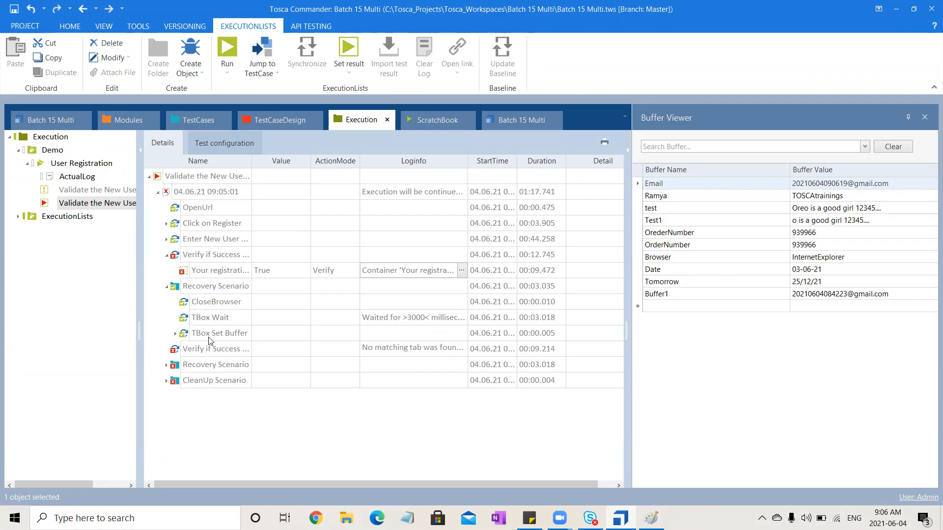
left_click(175, 333)
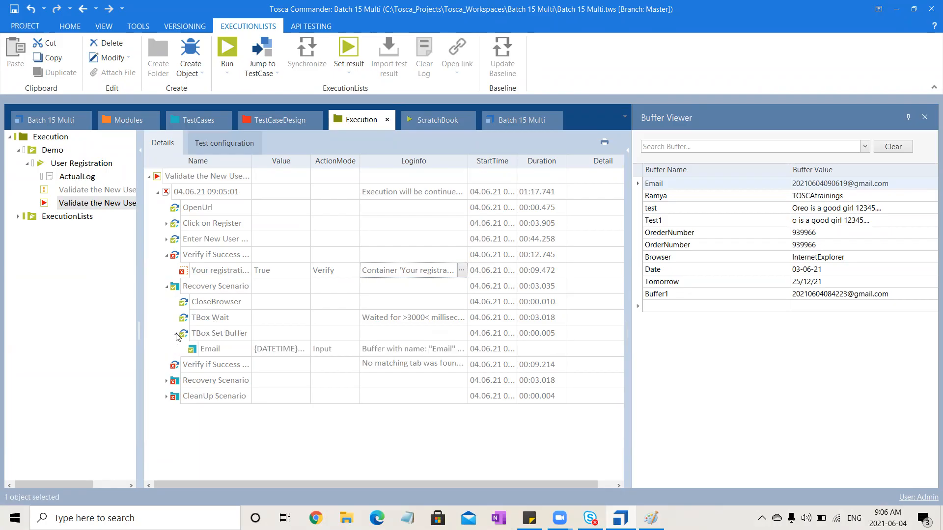
left_click(176, 334)
left_click(201, 349)
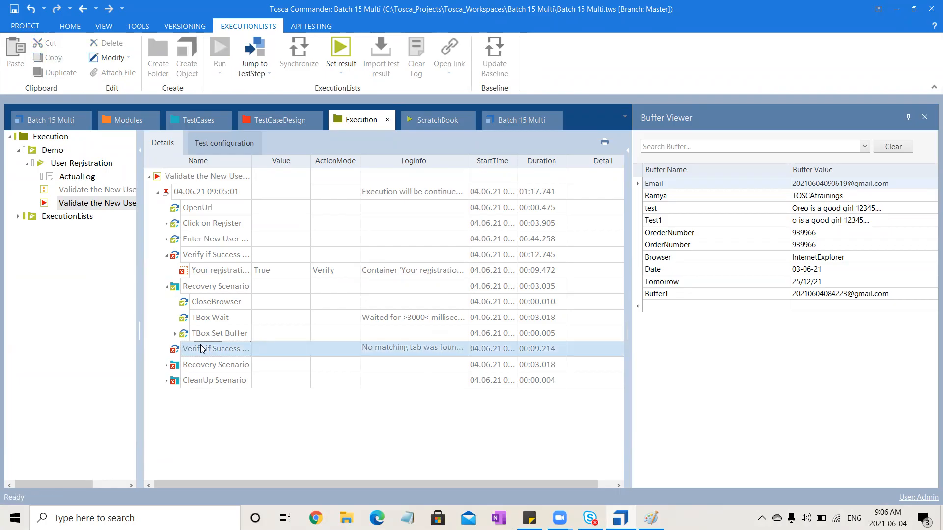
- Close the Buffer Viewer and show the properties of the test case's Recovery Scenario to check its RetryLevel
left_click(198, 123)
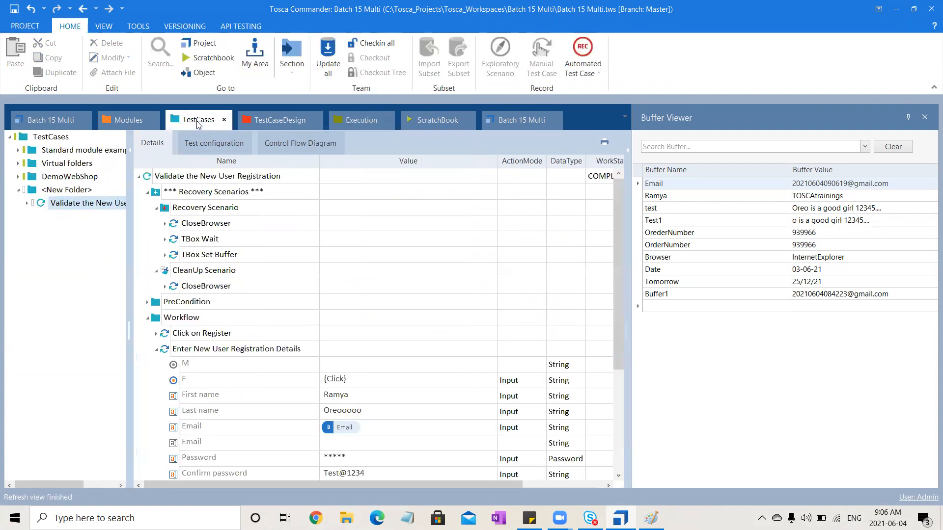
left_click(255, 213)
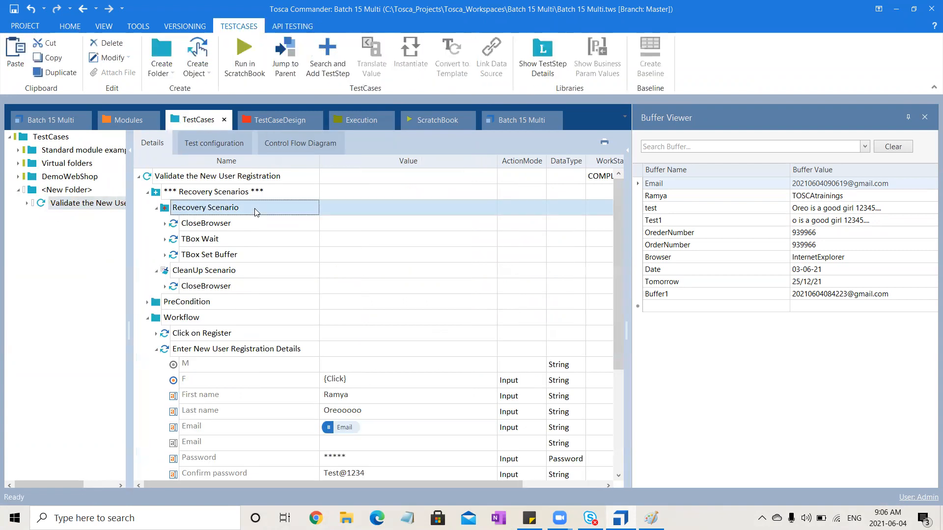
left_click(922, 116)
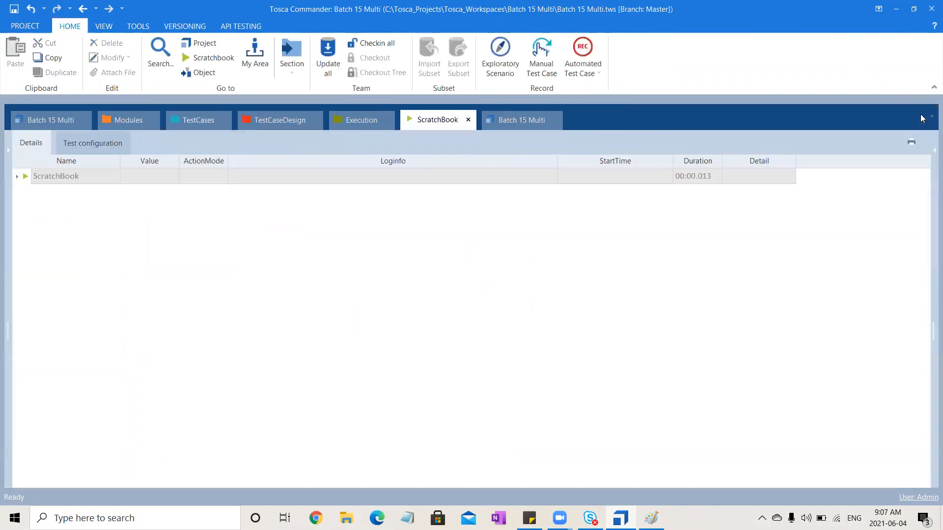
left_click(199, 121)
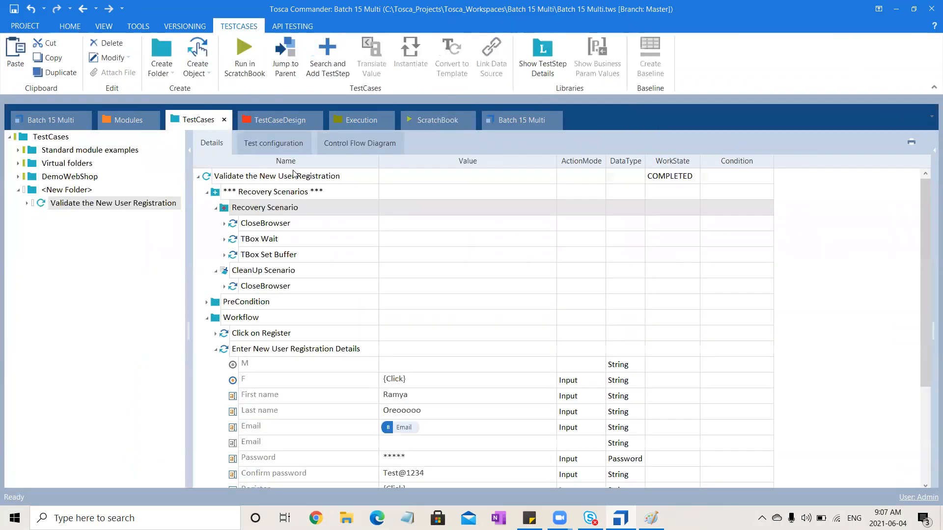
left_click(928, 151)
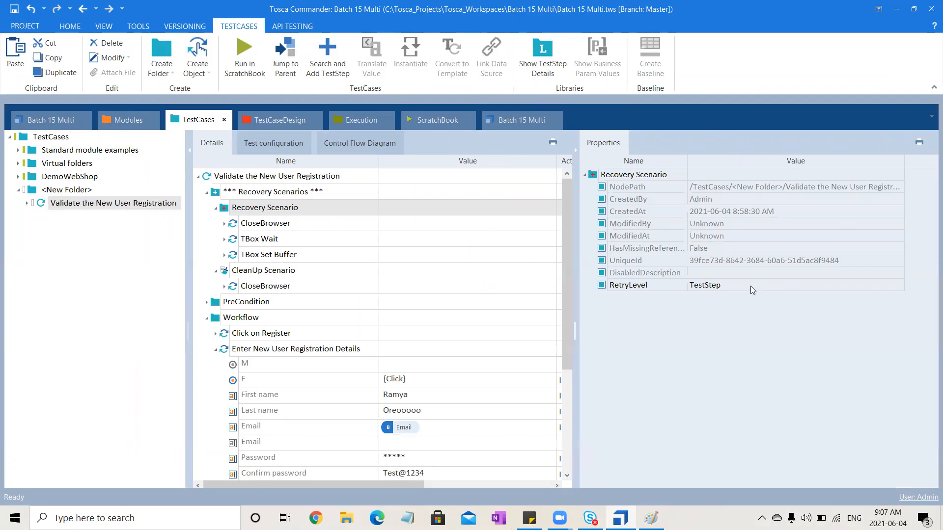
- Expand the CleanUp Scenario in the execution log and read the log info of its CloseBrowser step
left_click(359, 123)
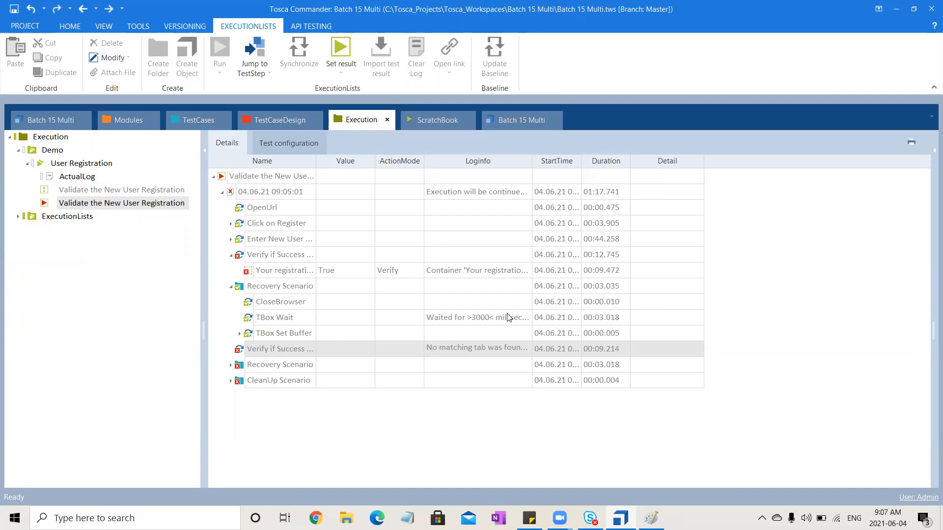
left_click(230, 365)
left_click(230, 367)
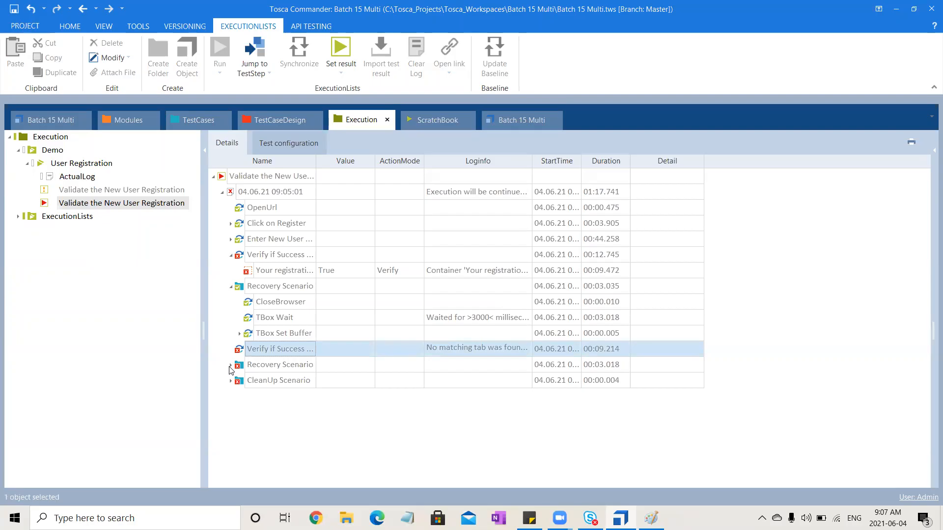
left_click(230, 381)
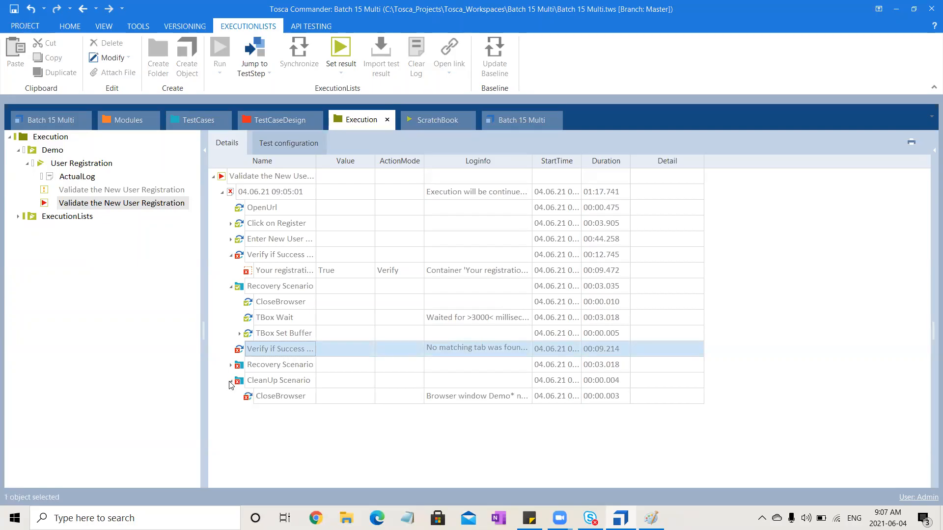
left_click(506, 402)
left_click(526, 396)
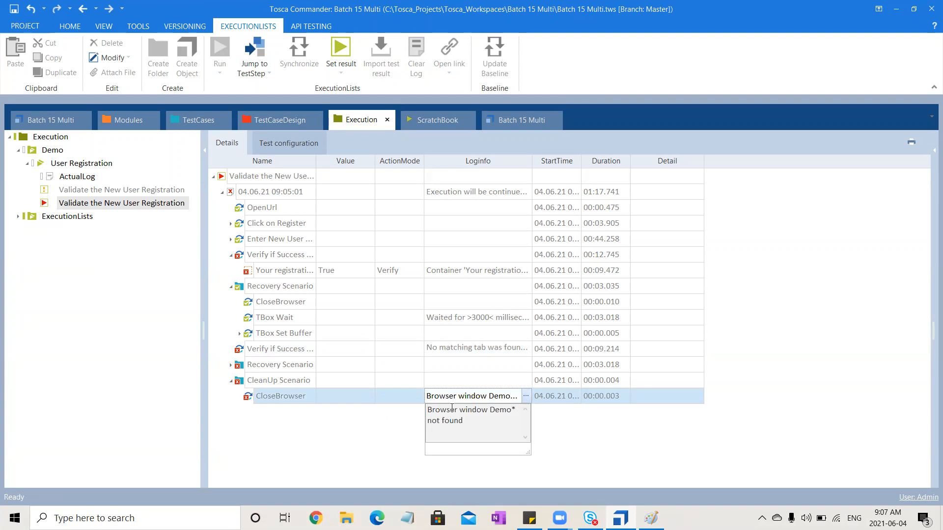
left_click(350, 446)
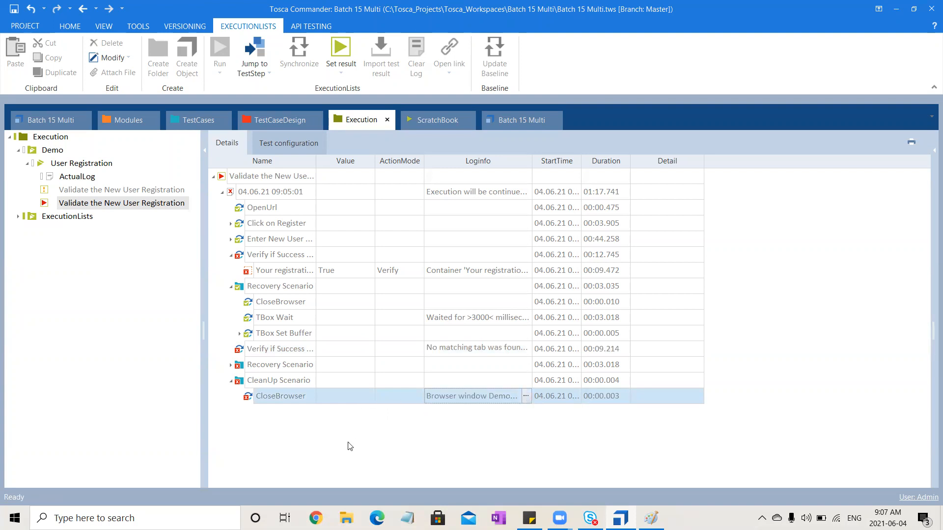
left_click(350, 446)
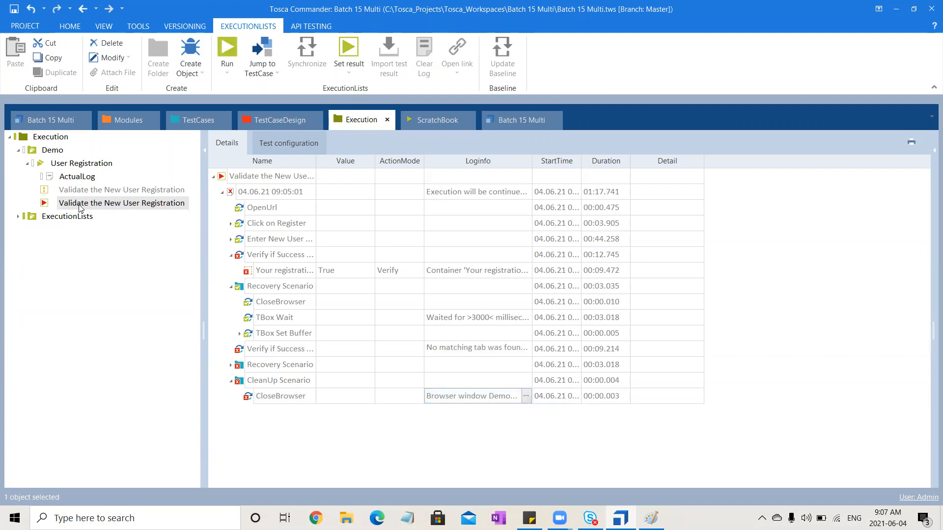
left_click(101, 207)
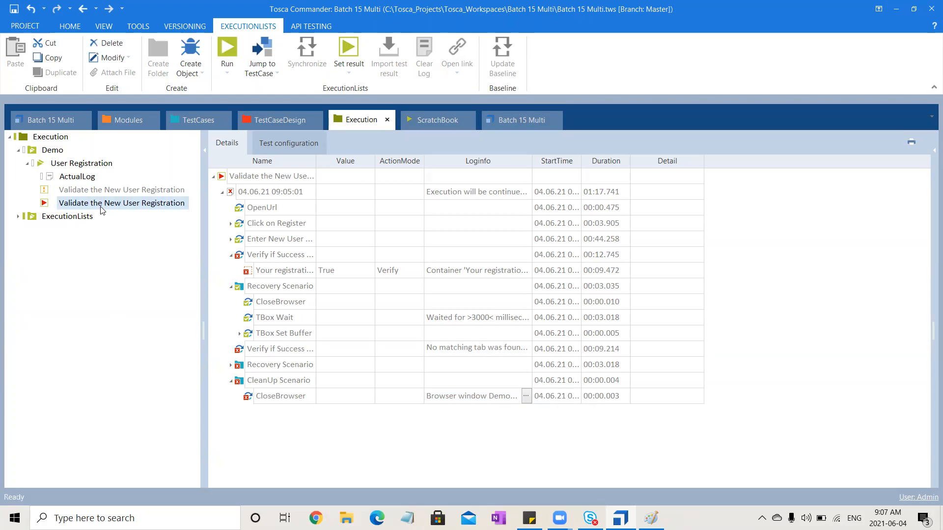
- Set the RetryLevel of the test case's Recovery Scenario to TestCase
left_click(199, 122)
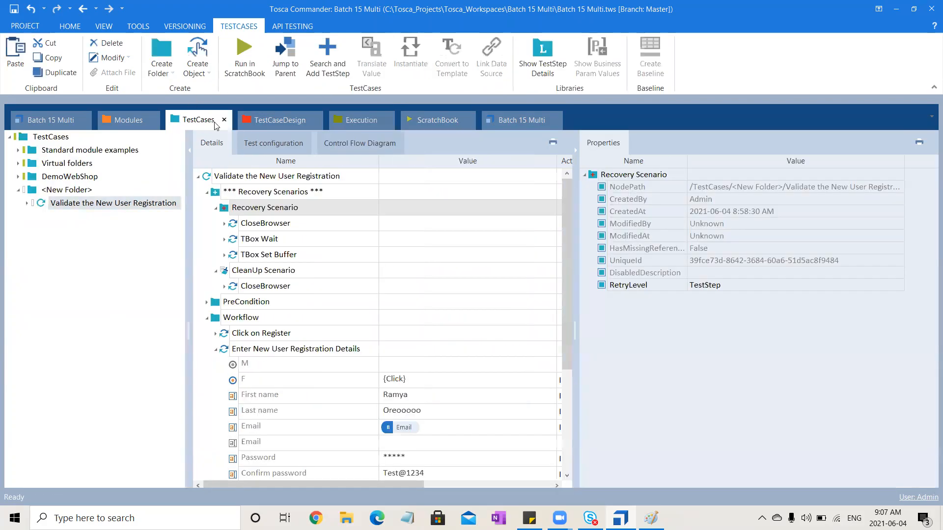
left_click(747, 286)
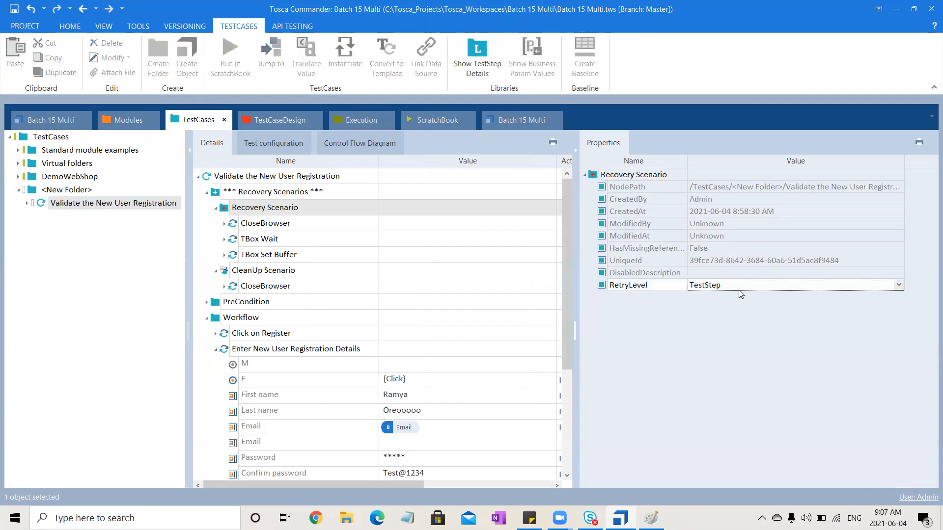
left_click(740, 288)
left_click(731, 297)
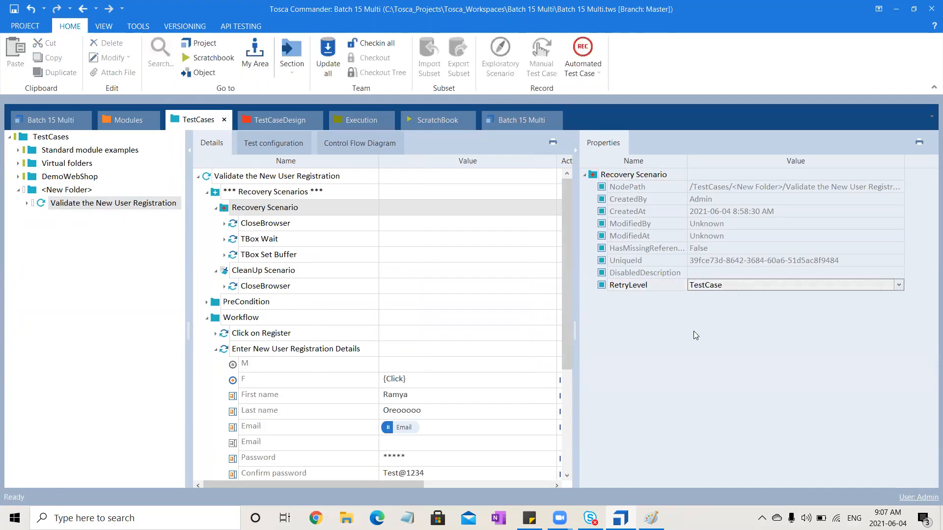
- Run the second Validate the New User Registration entry and stop it at the registration form after Female is chosen
left_click(363, 121)
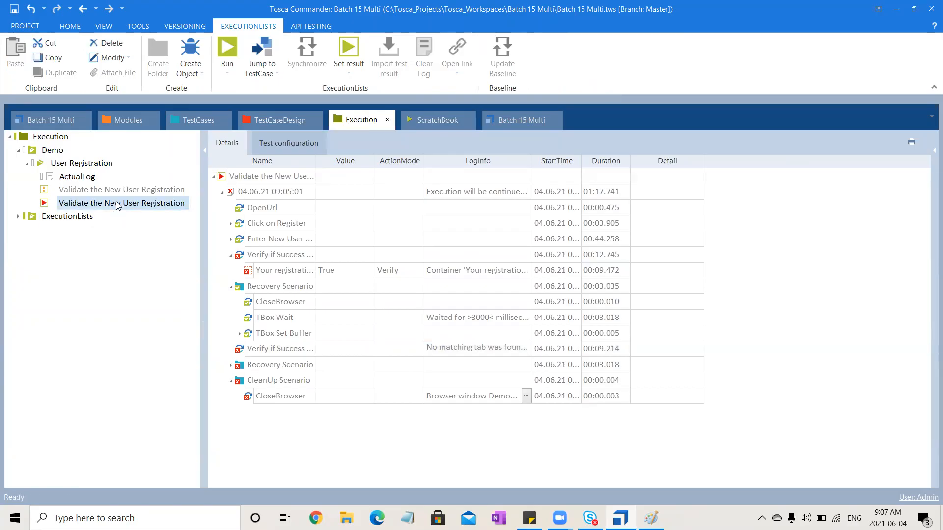
left_click(220, 45)
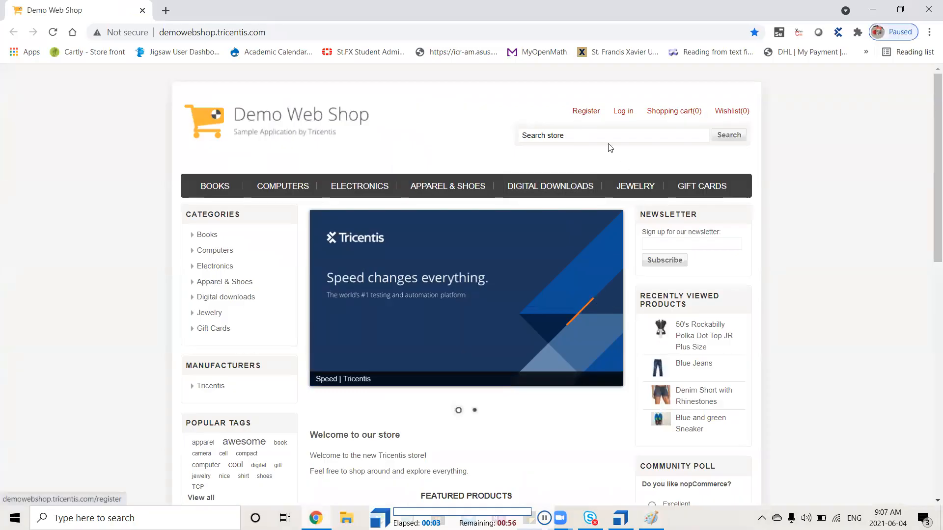
left_click(583, 113)
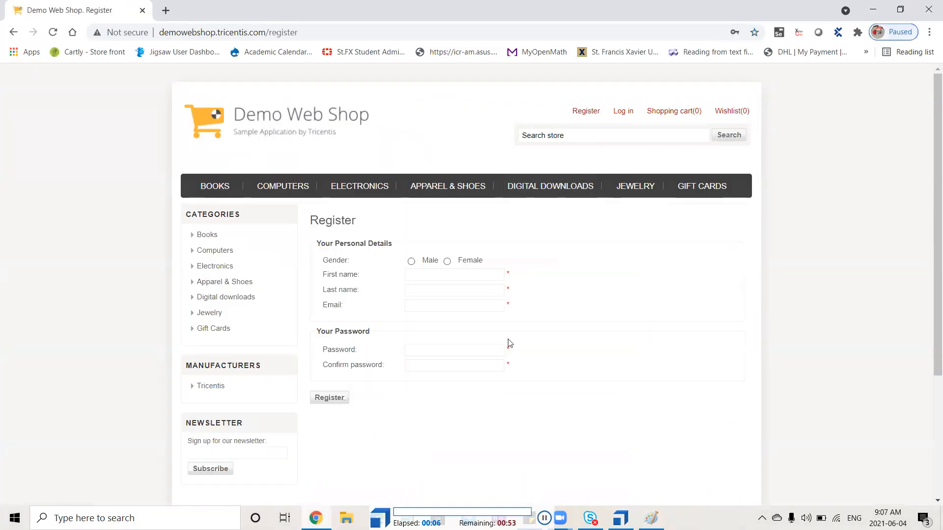
left_click(447, 262)
left_click(544, 519)
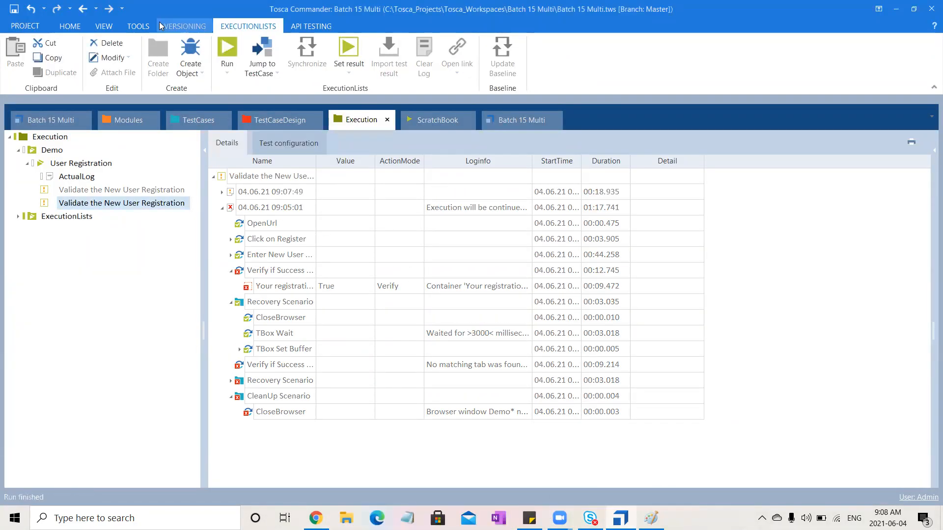
- Open the Buffer Viewer and replace the date-based part of the Email buffer value with the registered user's e-mail name
left_click(137, 28)
left_click(145, 51)
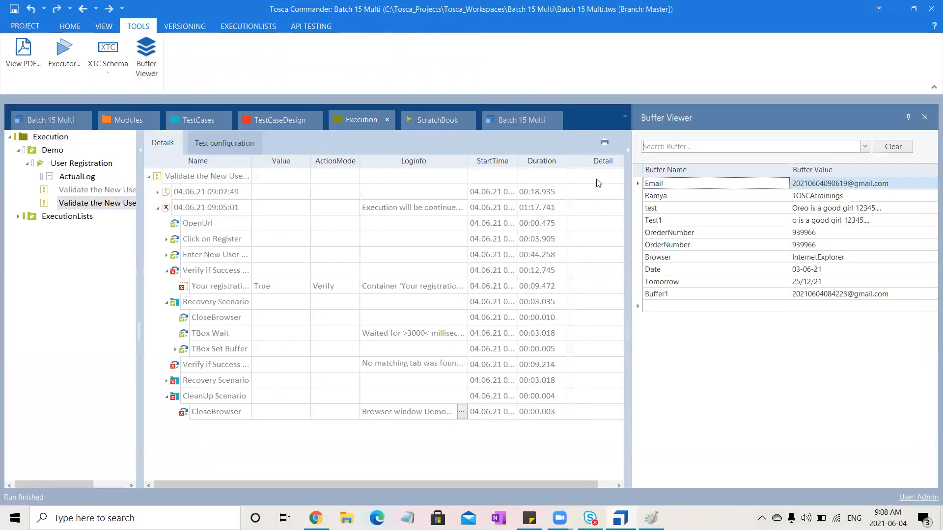
left_click(848, 183)
left_click_drag(848, 183, 698, 199)
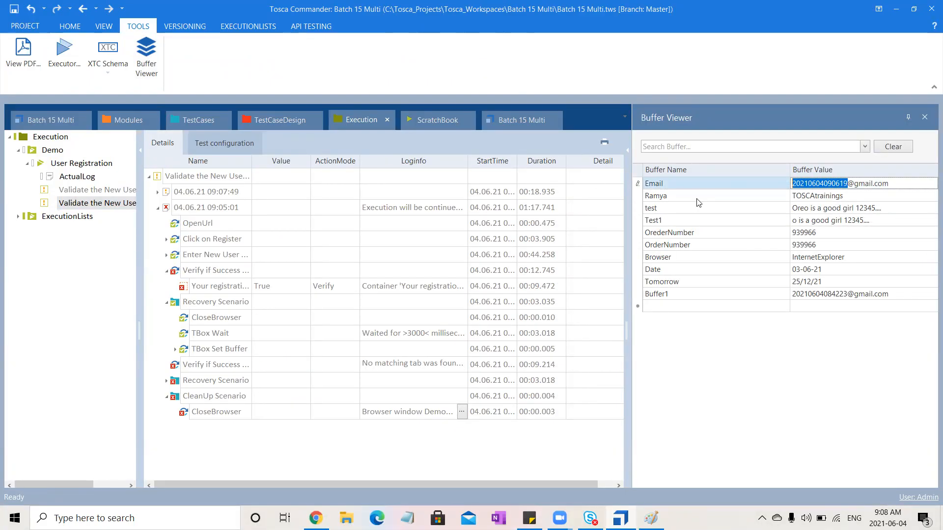
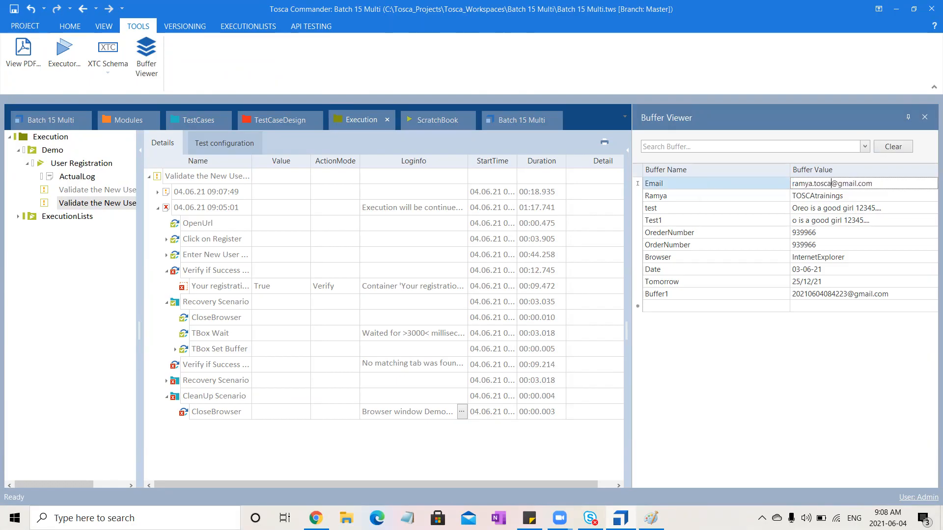
left_click(747, 419)
- Close the leftover Demo Web Shop browser window and run the second Validate the New User Registration entry again
key("alt+Tab")
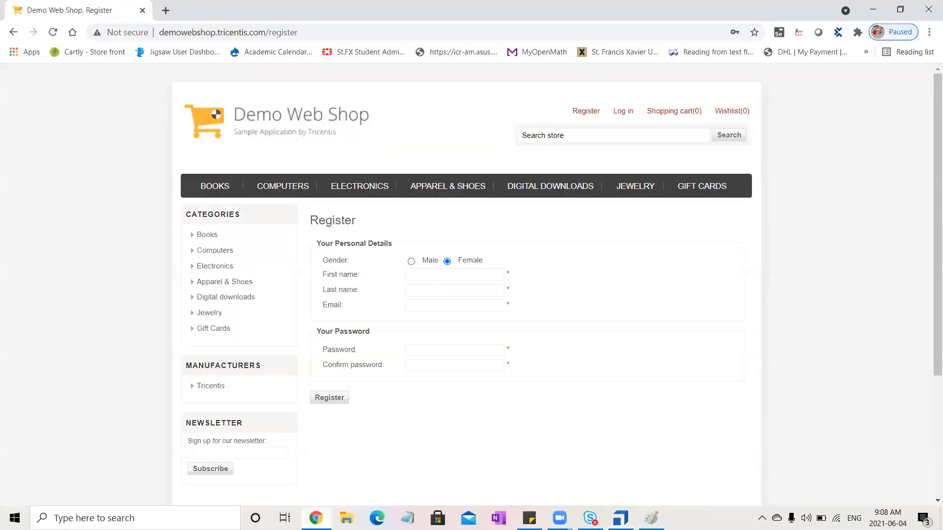
left_click(931, 6)
left_click(90, 204)
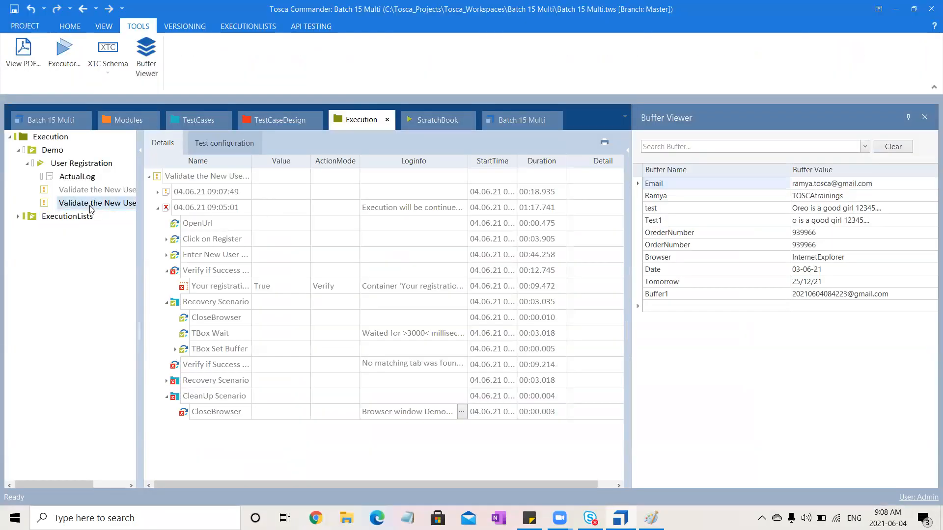
left_click(248, 26)
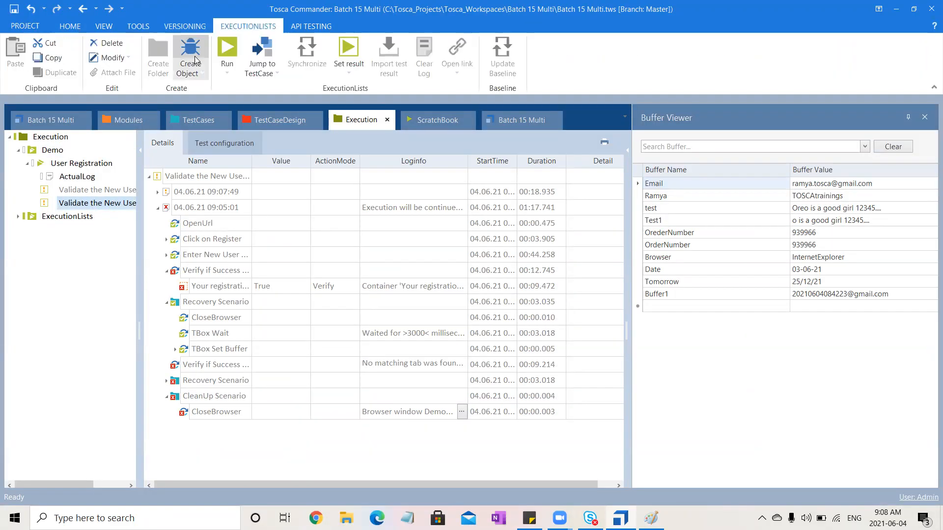
left_click(227, 49)
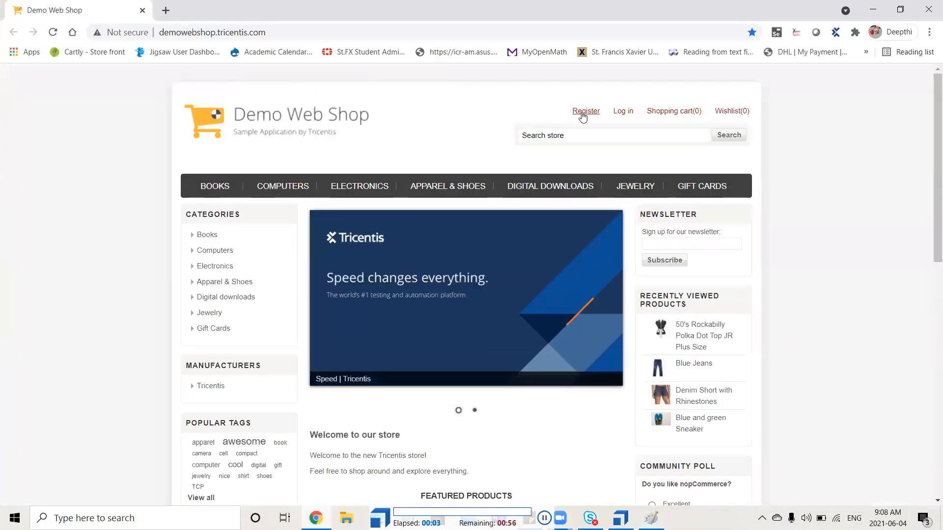
- Open the shop's registration form, choose Female, fill in the name, e-mail, password and password confirmation, and submit it
left_click(584, 116)
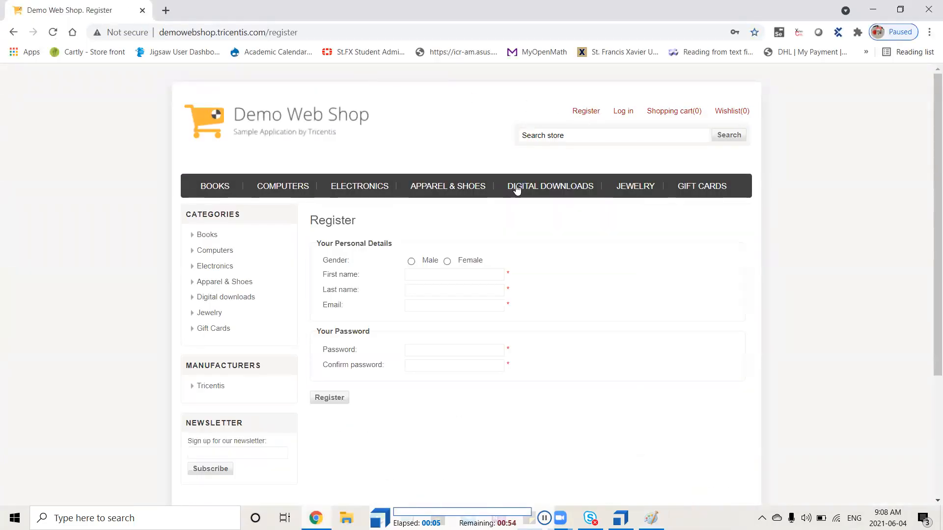
left_click(448, 262)
key("Tab")
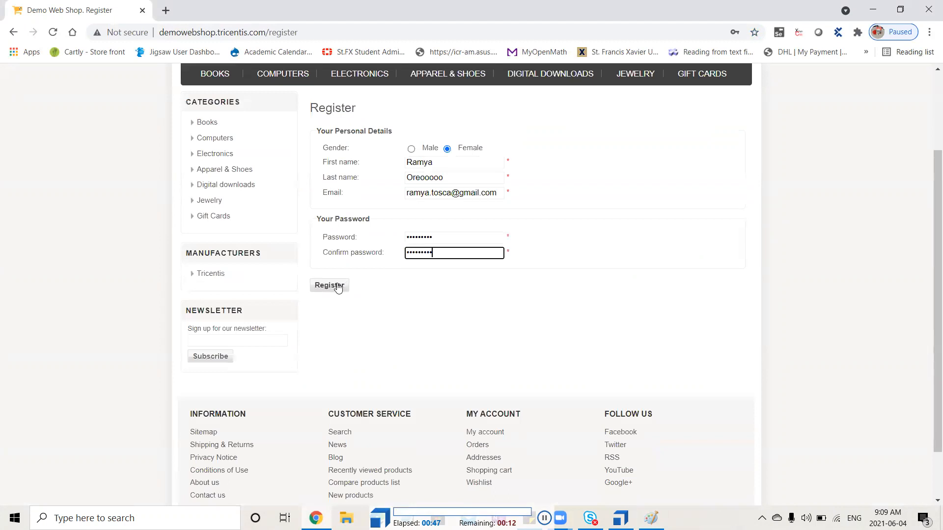
left_click(329, 285)
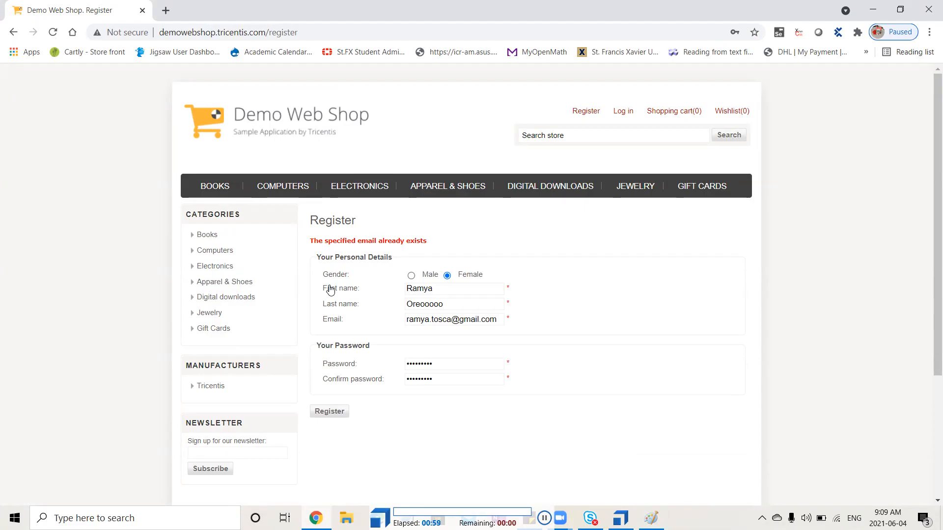
- Repeat the registration from the shop's home page with Female chosen, and log out of the new account
key("alt+Tab")
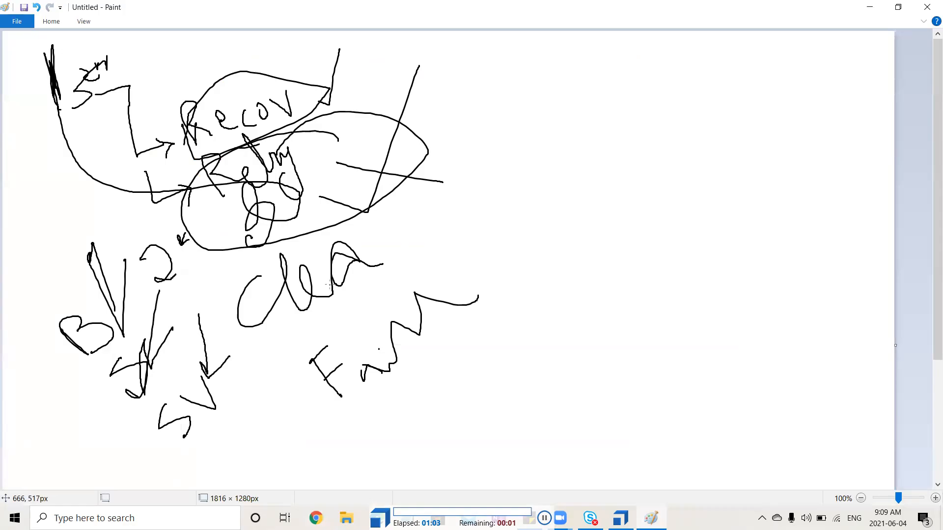
key("alt+Tab")
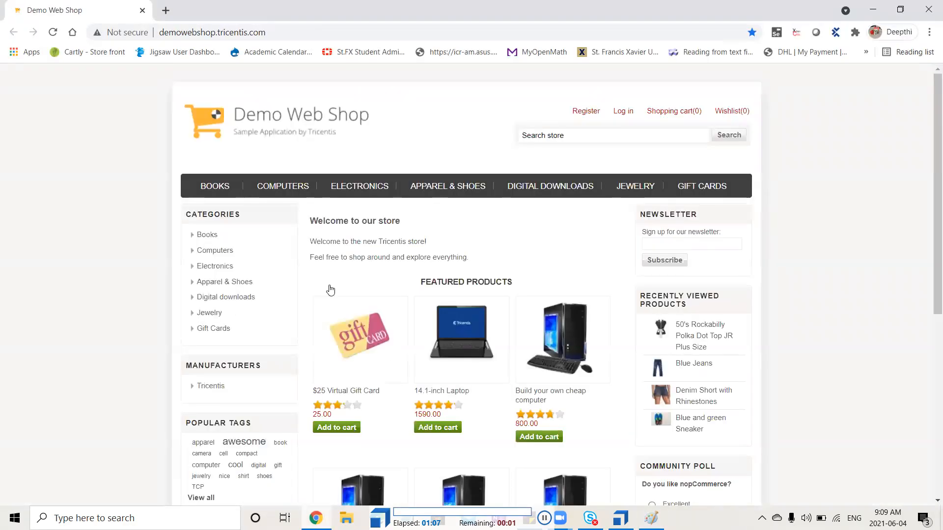
left_click(585, 112)
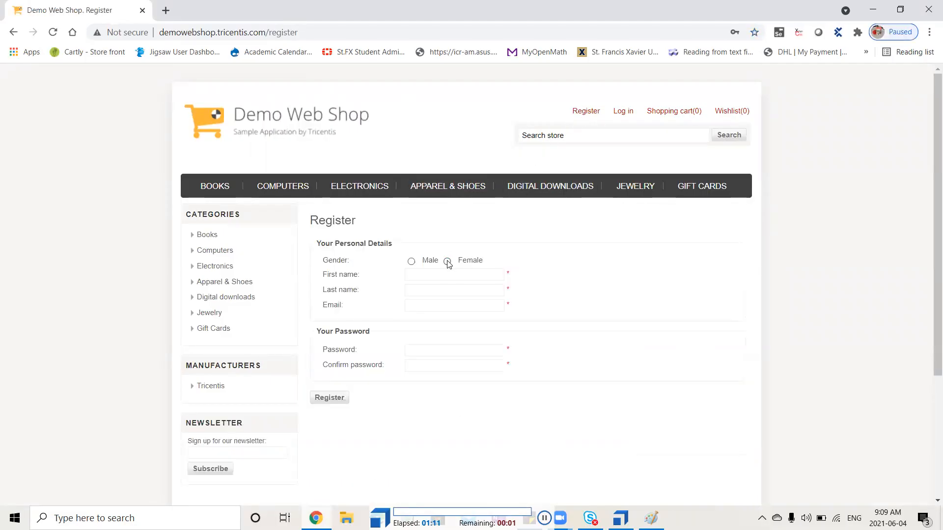
left_click(447, 262)
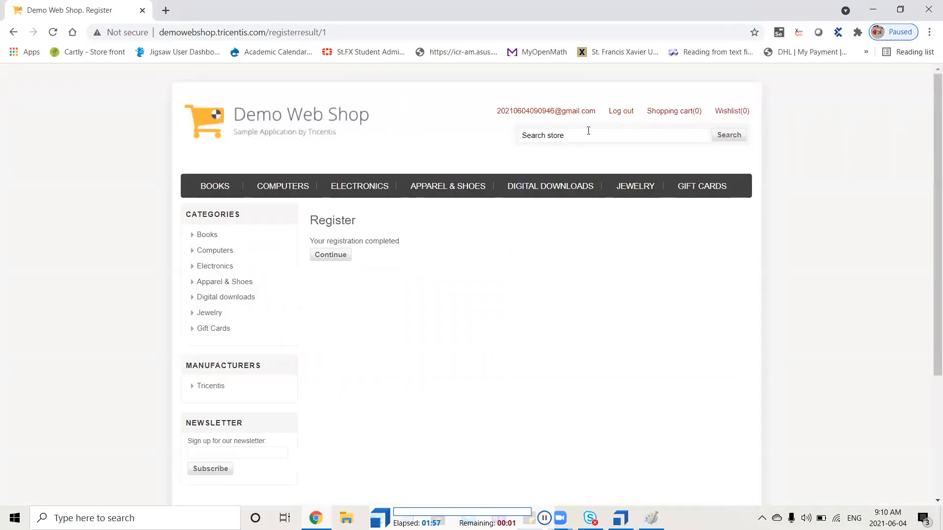
left_click(619, 112)
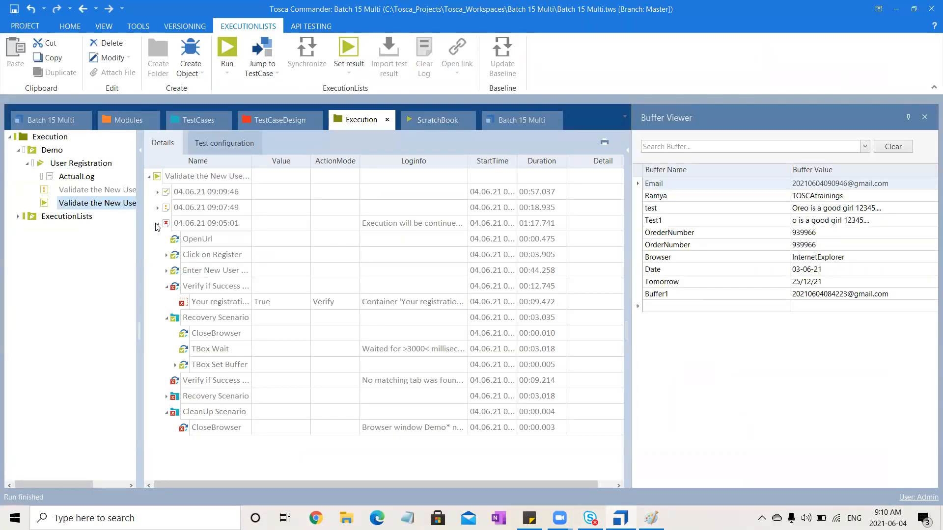
- Collapse the 09:05:01 log, expand the 09:09:46 log and read the log info of its failed registration verification
left_click(157, 223)
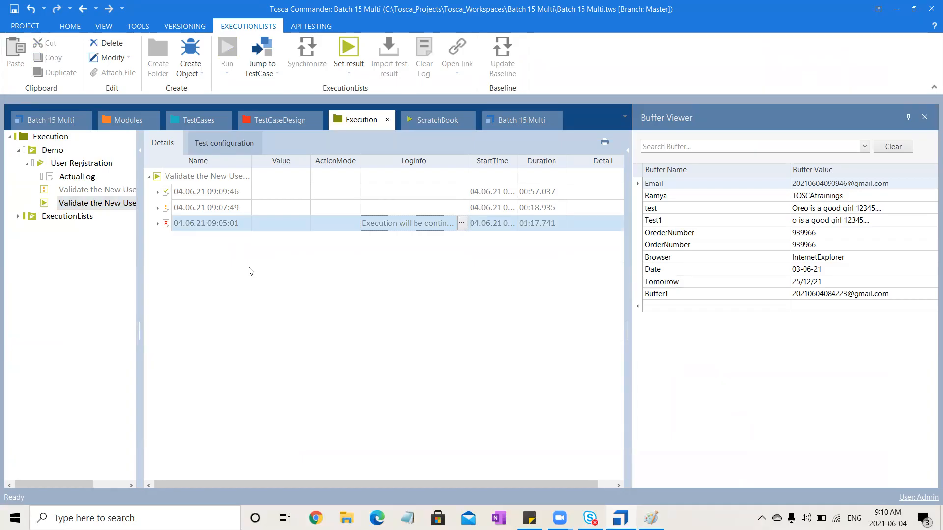
left_click(158, 192)
left_click(212, 217)
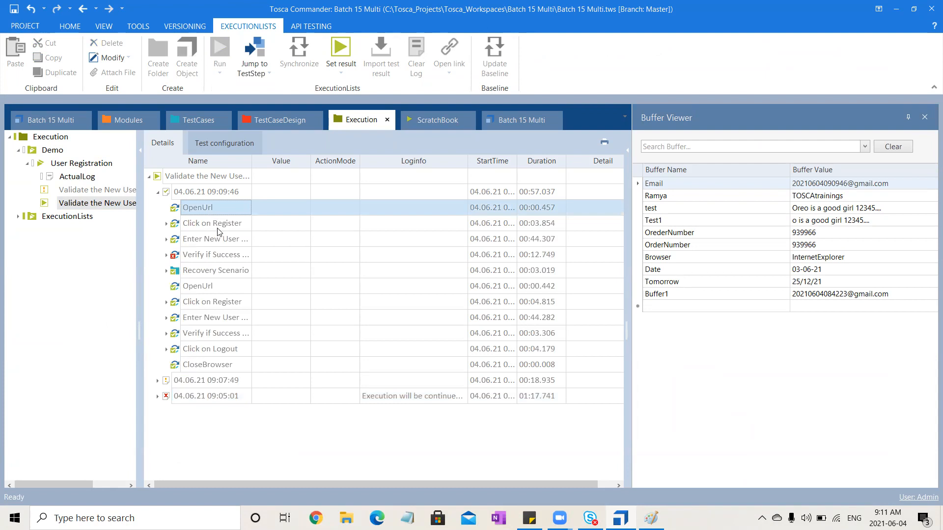
left_click(166, 255)
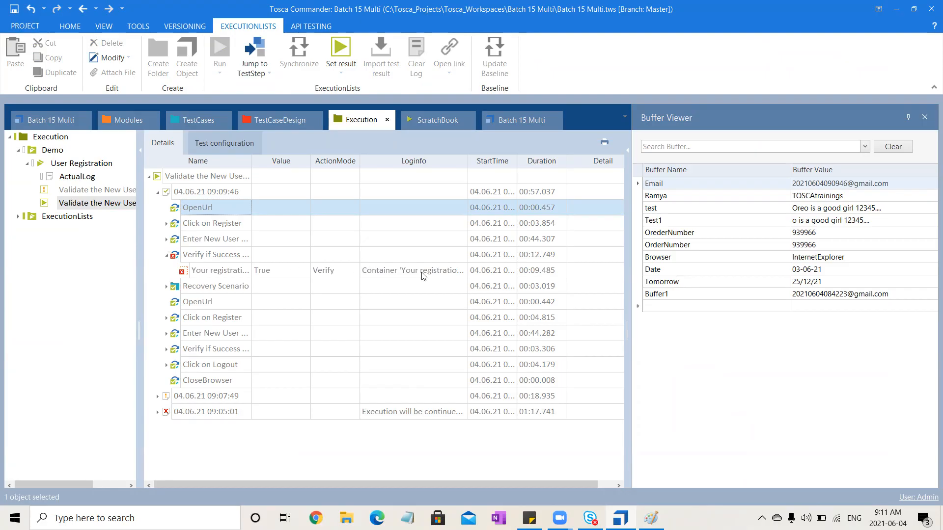
left_click(445, 273)
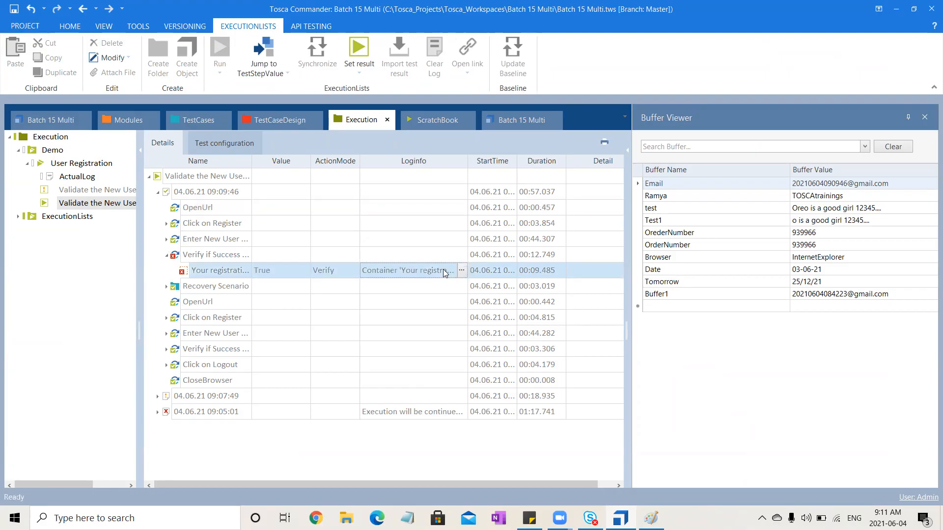
left_click(462, 270)
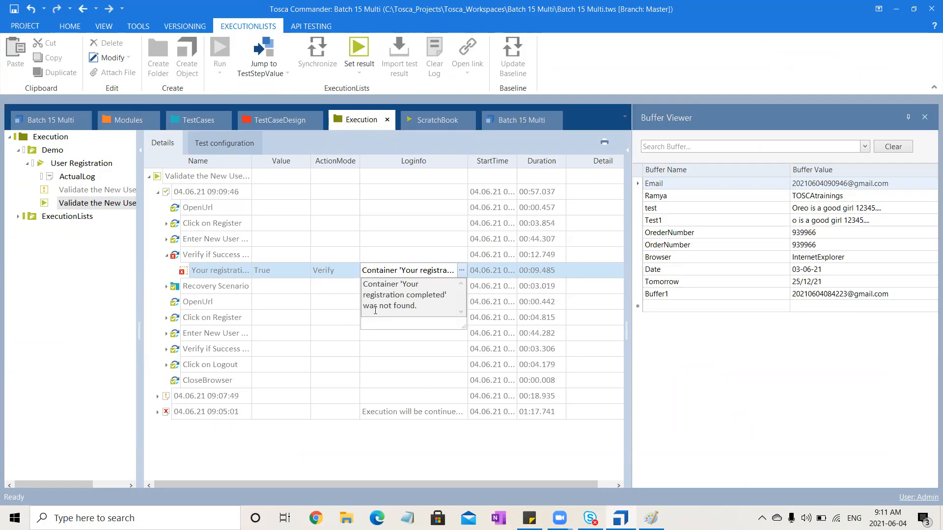
left_click(377, 457)
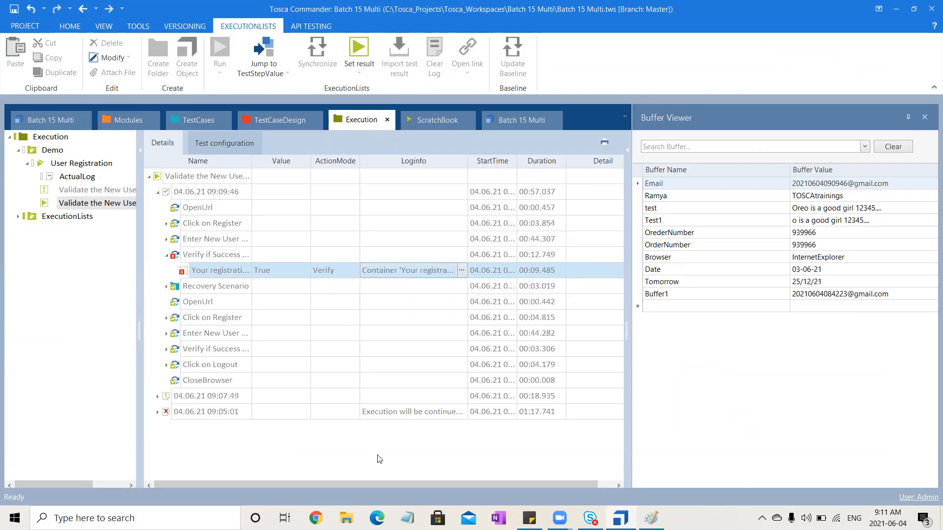
- Examine the Recovery Scenario in the 09:09:46 log, including its TBox Set Buffer step, and collapse it again
left_click(166, 287)
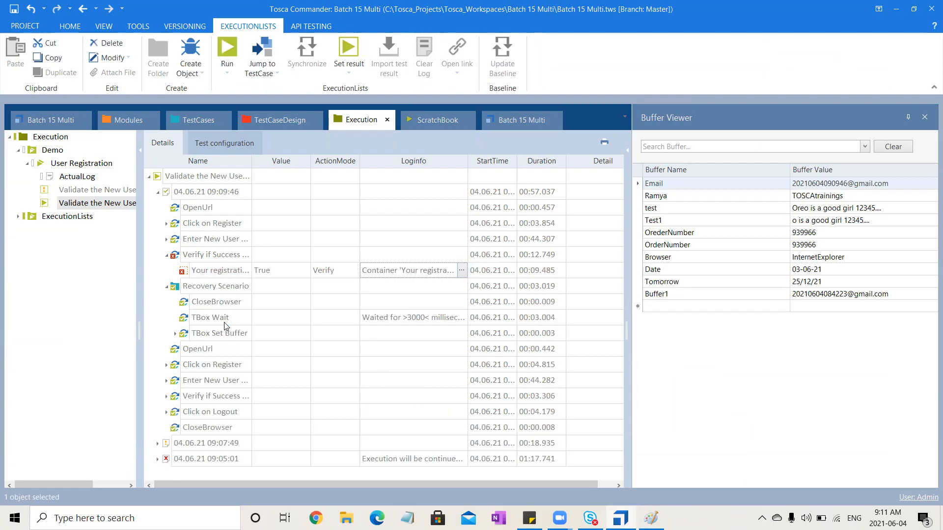
left_click(174, 334)
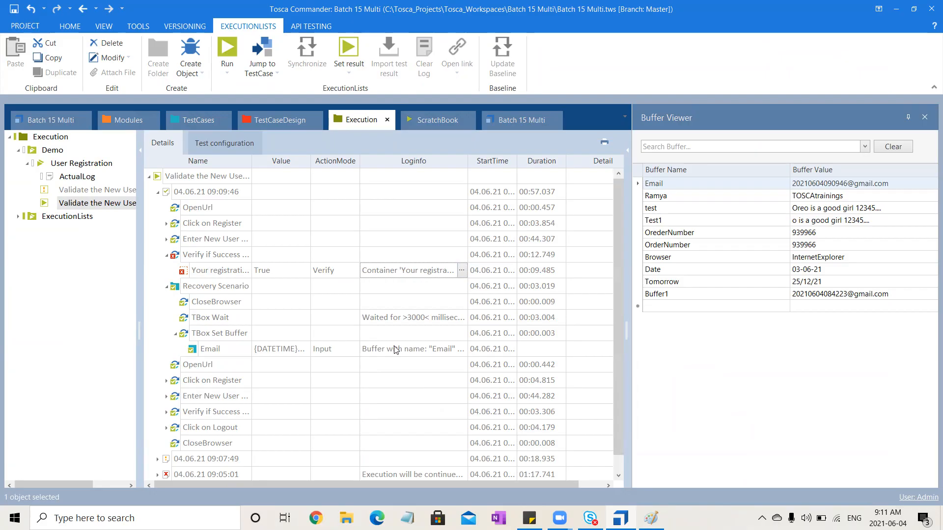
left_click(166, 286)
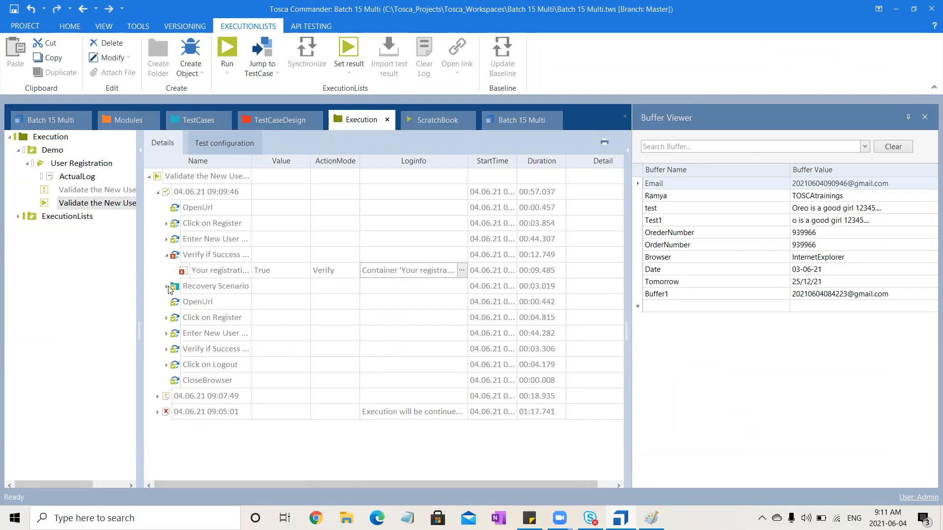
- Expand the Enter New User step that follows the Recovery Scenario, close the Buffer Viewer and return to the Execution view
left_click(209, 307)
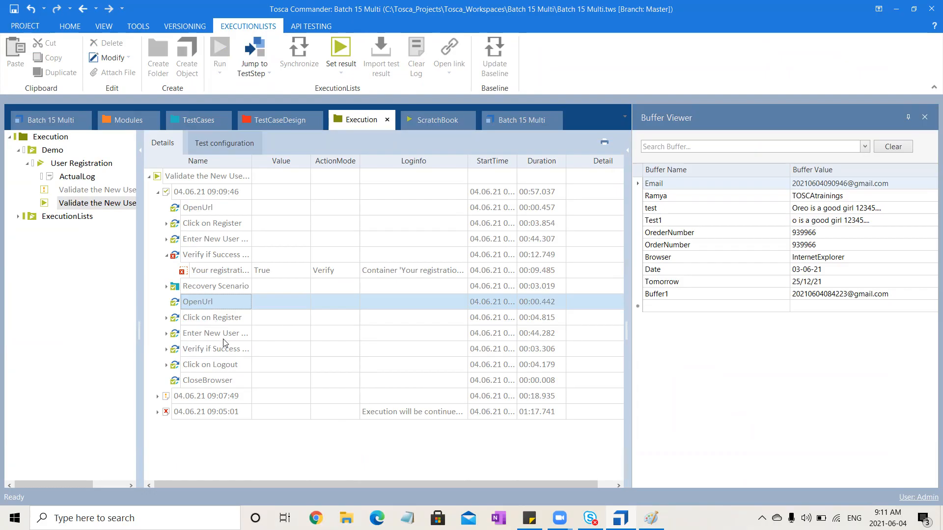
left_click(167, 334)
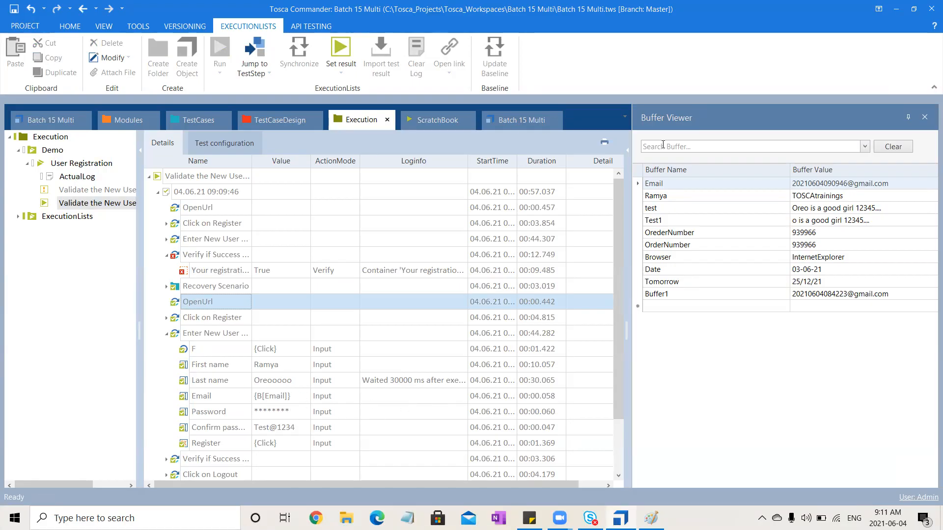
left_click(922, 116)
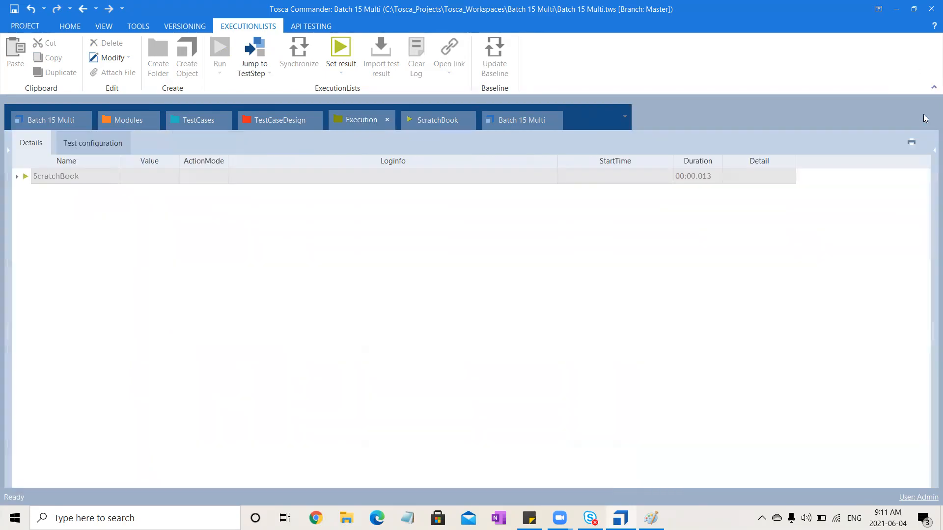
left_click(374, 122)
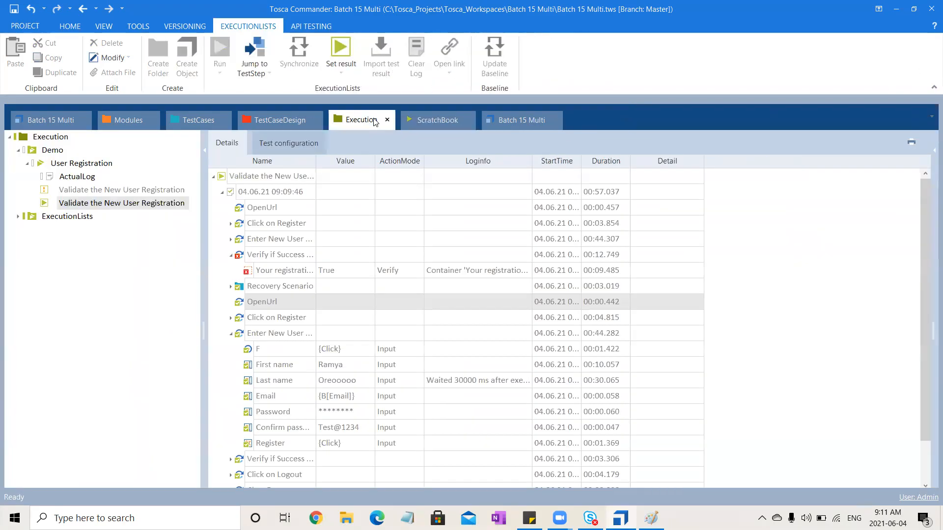
- Add the Used value column to the execution log details through the Column Chooser
right_click(273, 165)
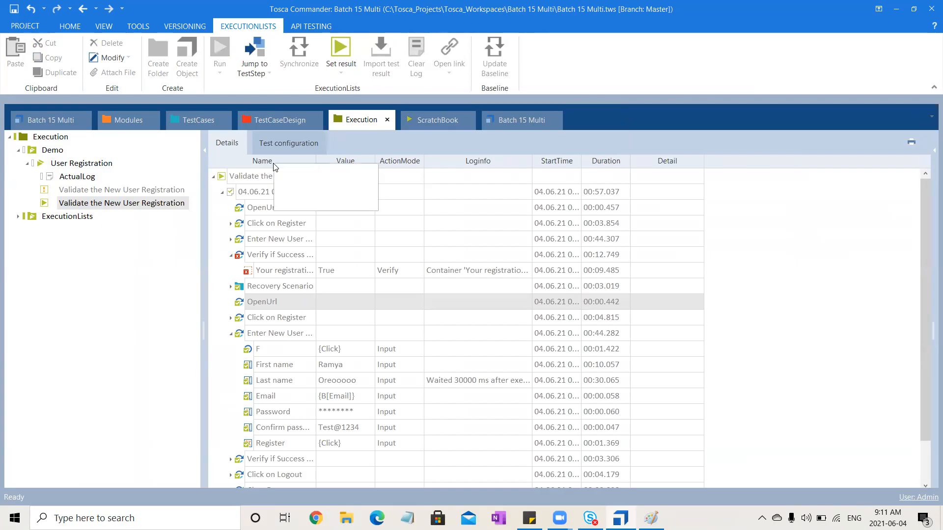
left_click(291, 172)
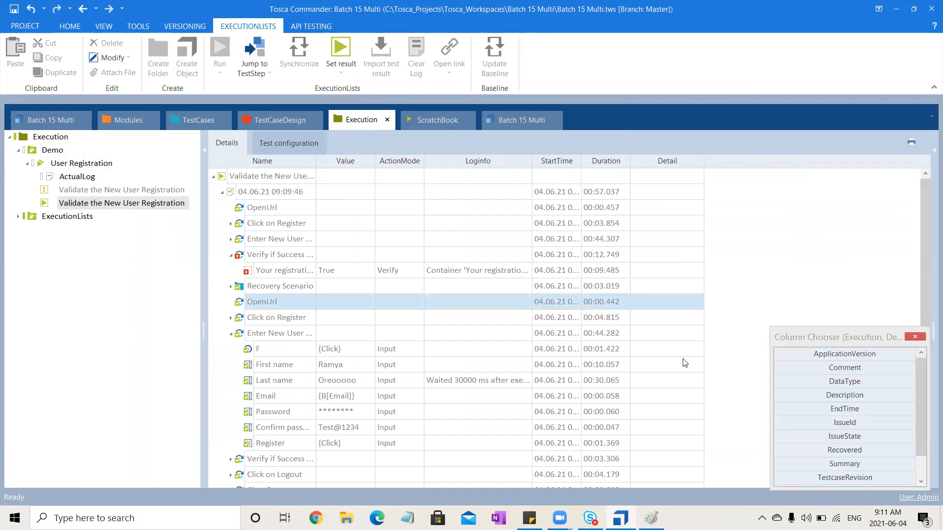
left_click(916, 442)
scroll(917, 443, "down", 1)
double_click(857, 462)
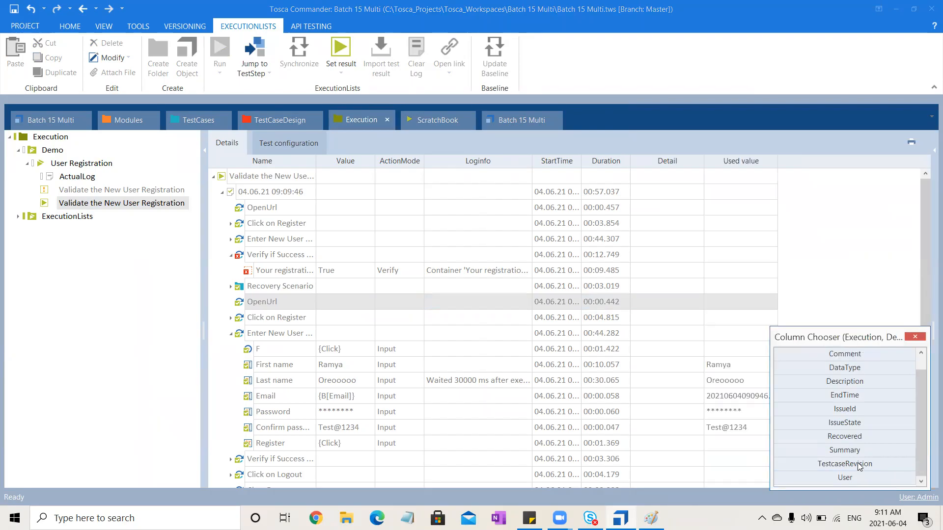
left_click(914, 337)
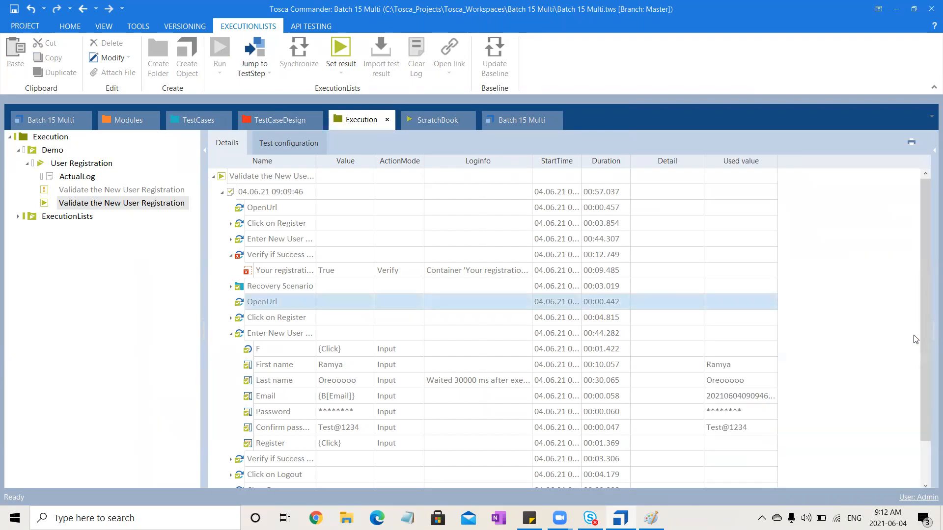
- Read the full used value of the Email field in the retried Enter New User step
left_click(734, 397)
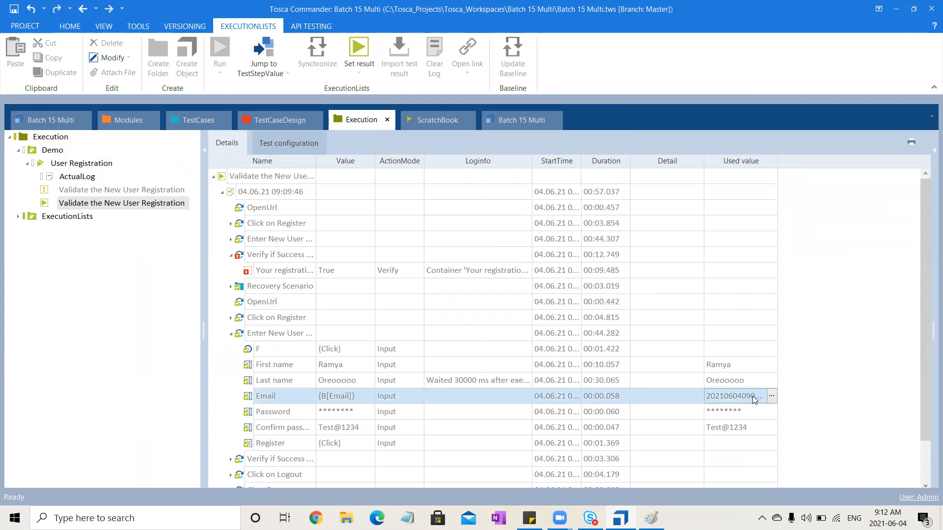
left_click(771, 396)
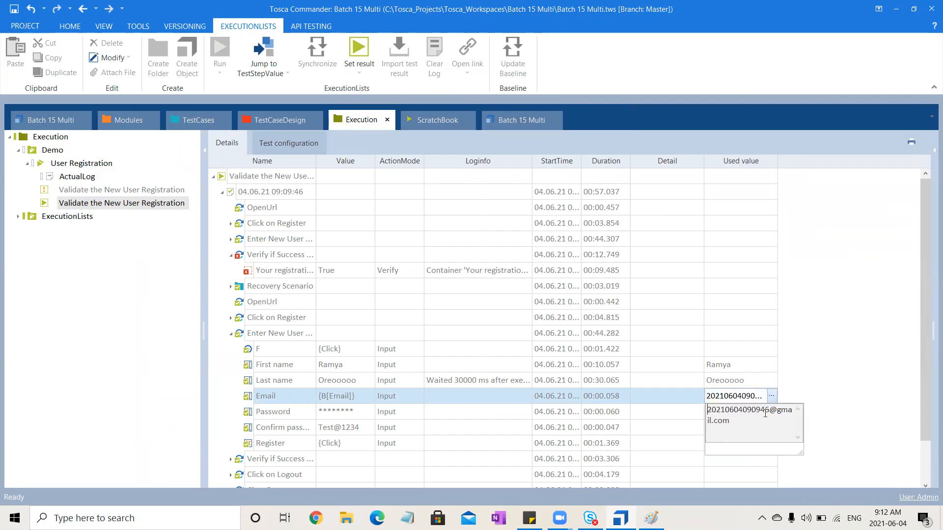
left_click(820, 357)
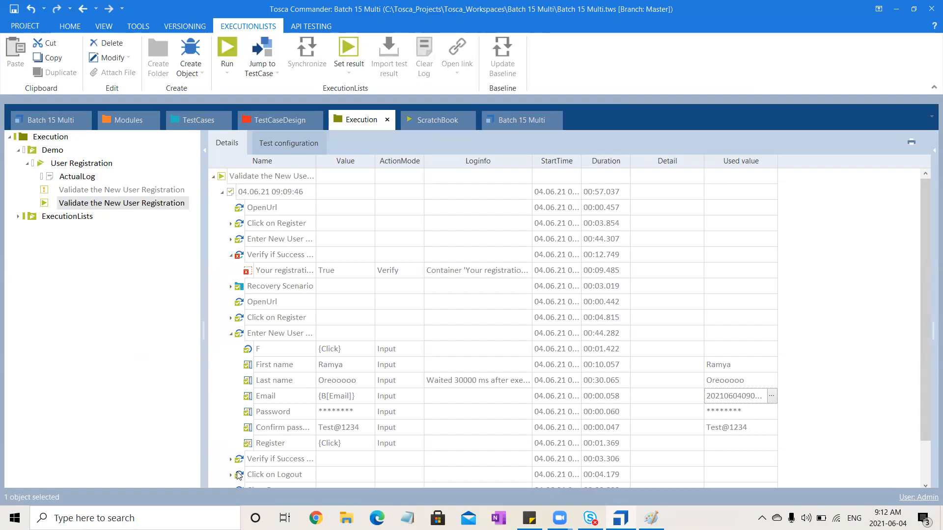
- Collapse the retried Enter New User step and the failed Verify if Success step to review the log's overall sequence
left_click(231, 334)
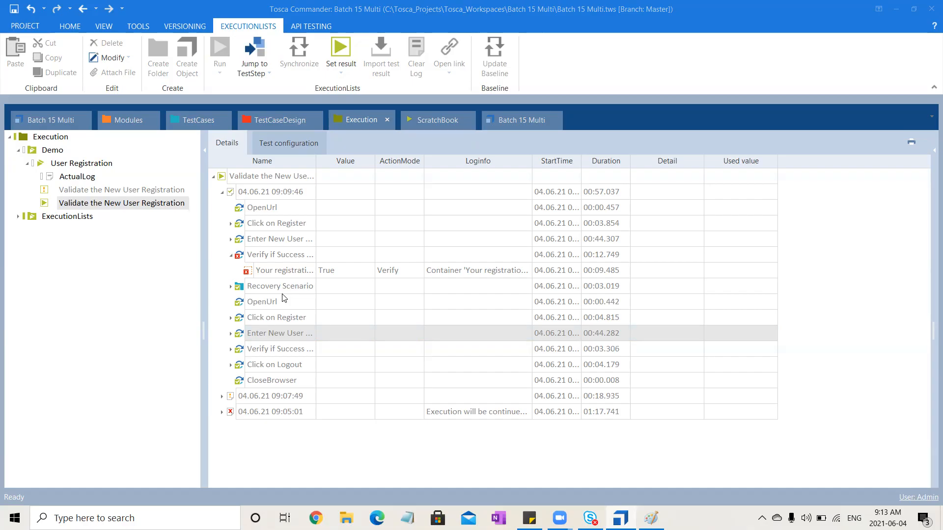
left_click(230, 255)
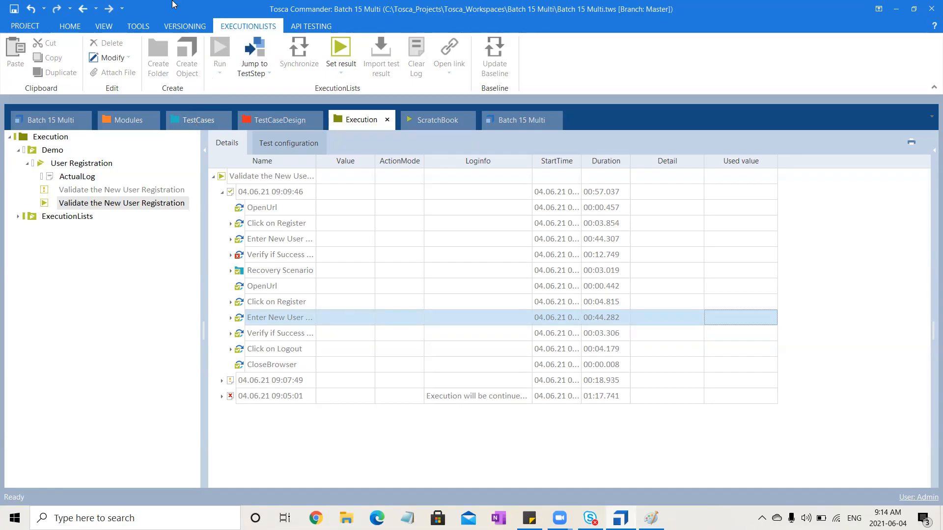
left_click(300, 121)
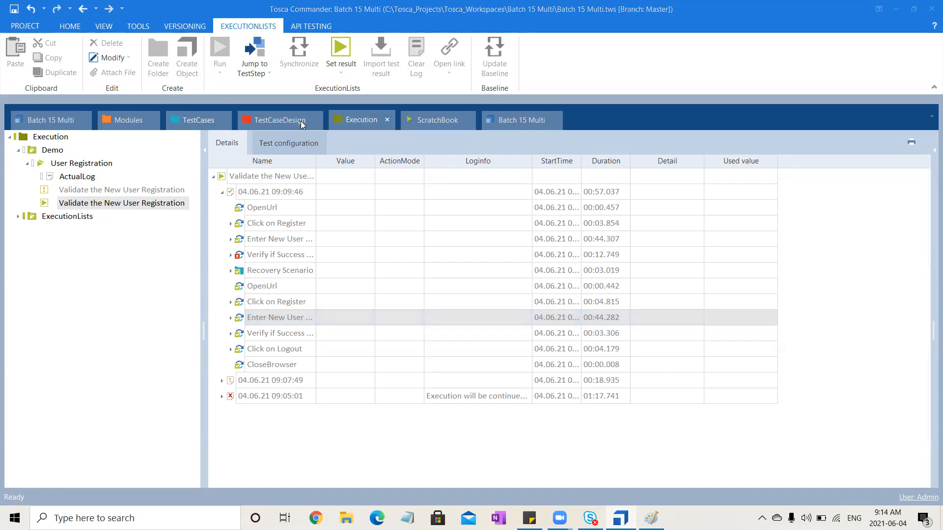
- Review the actions inside the Recovery Scenario entry of the 09:09:46 execution log and collapse the entry again
left_click(231, 256)
left_click(231, 256)
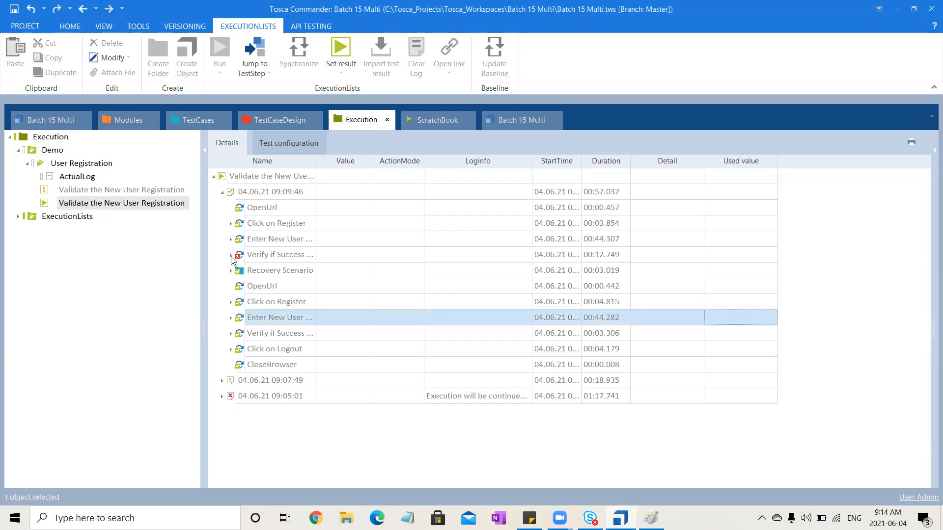
left_click(466, 483)
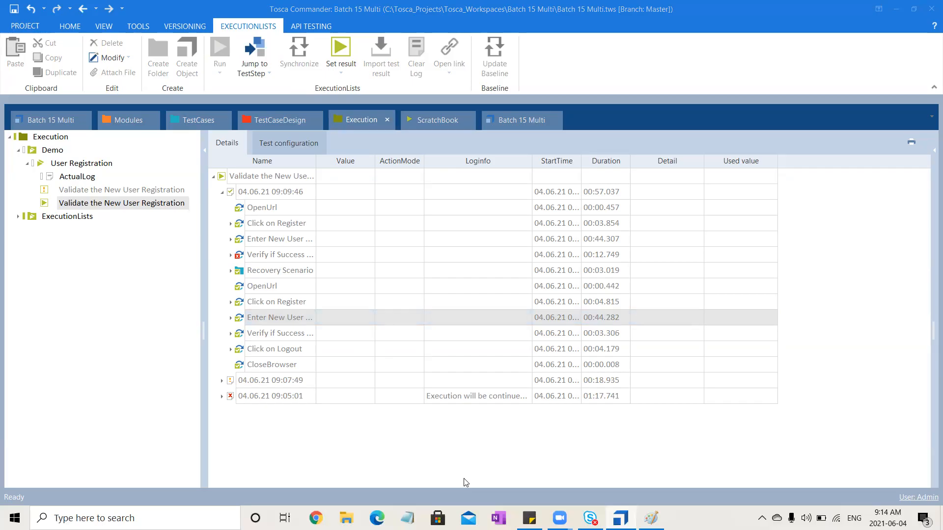
left_click(241, 272)
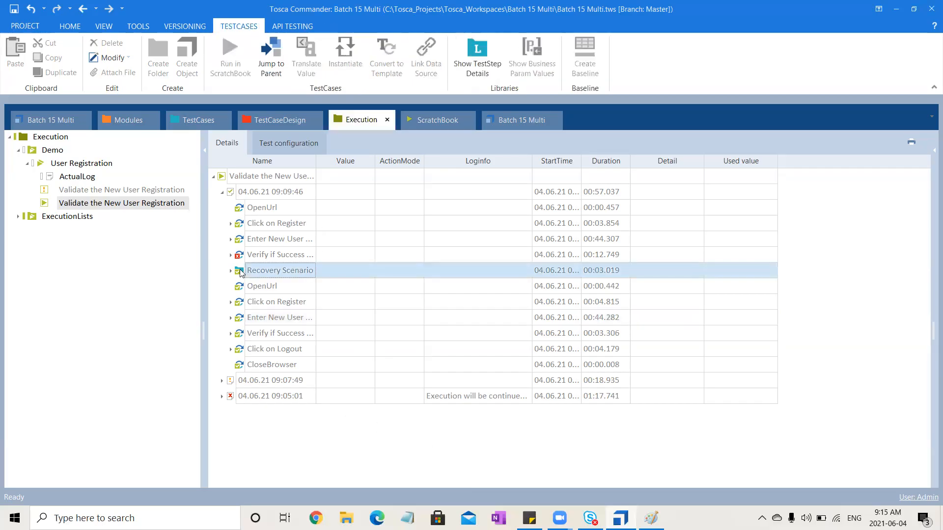
left_click(231, 271)
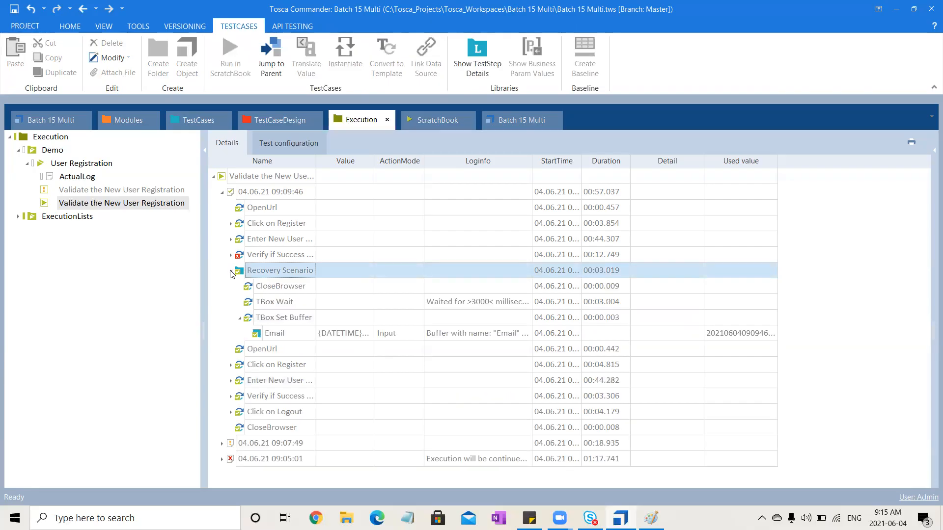
left_click(231, 271)
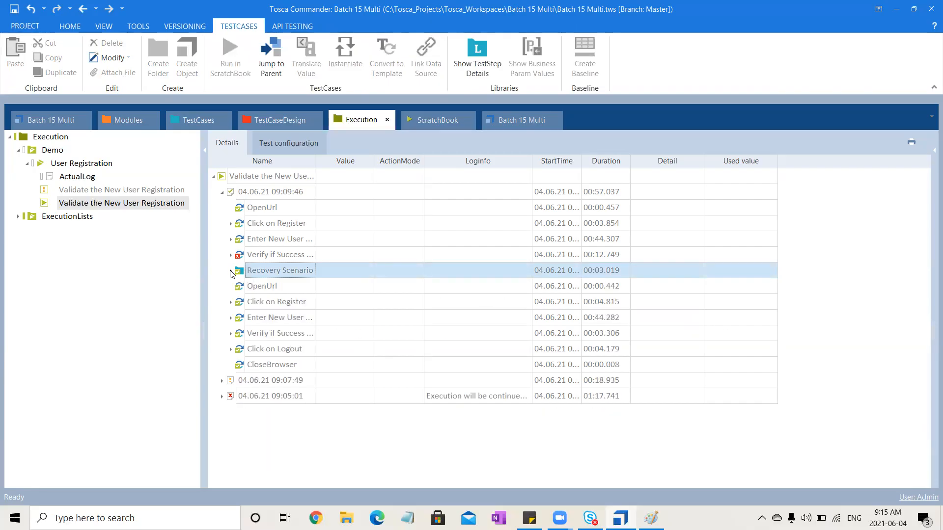
- Create a Recovery Scenario Collection in the test cases' <New Folder> and hide the object properties
left_click(181, 119)
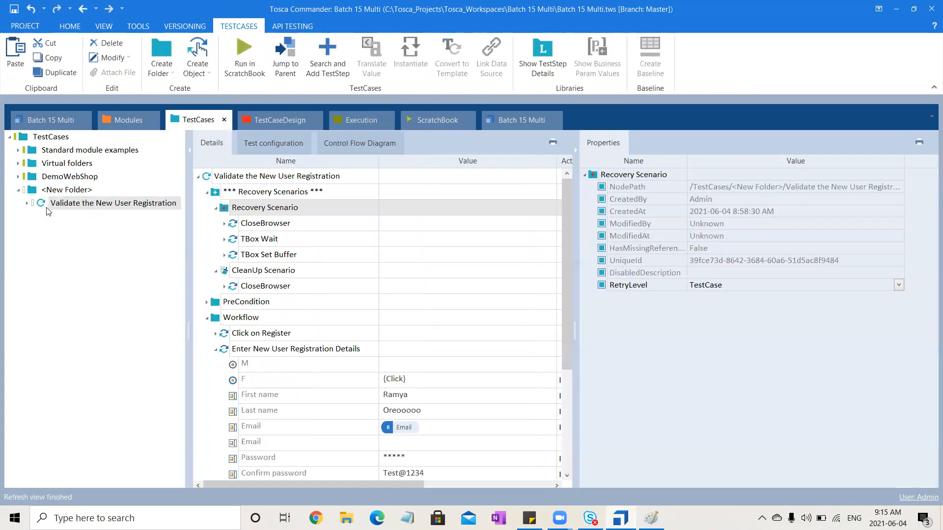
right_click(68, 191)
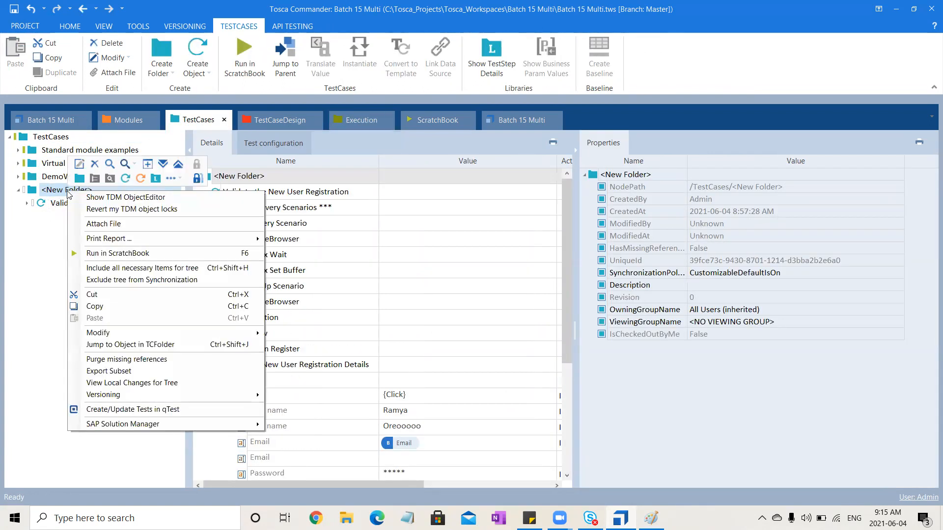
left_click(180, 178)
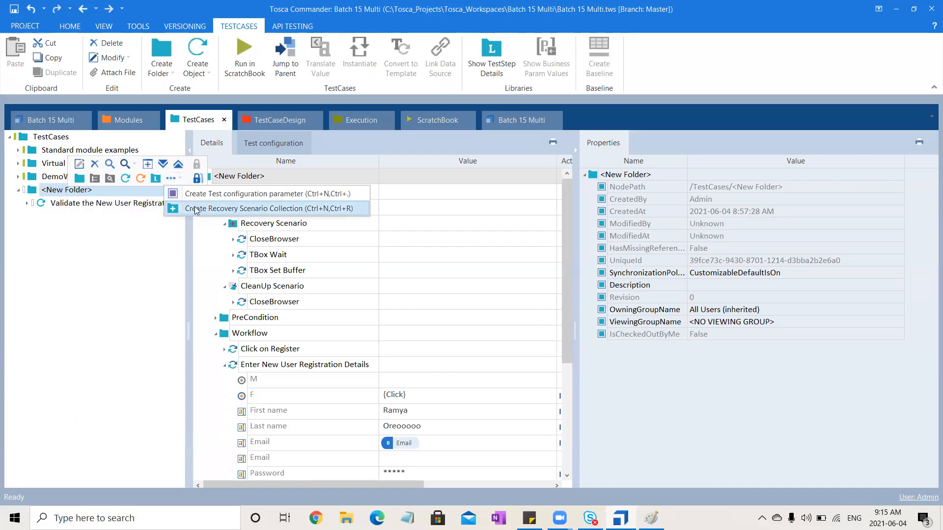
left_click(196, 209)
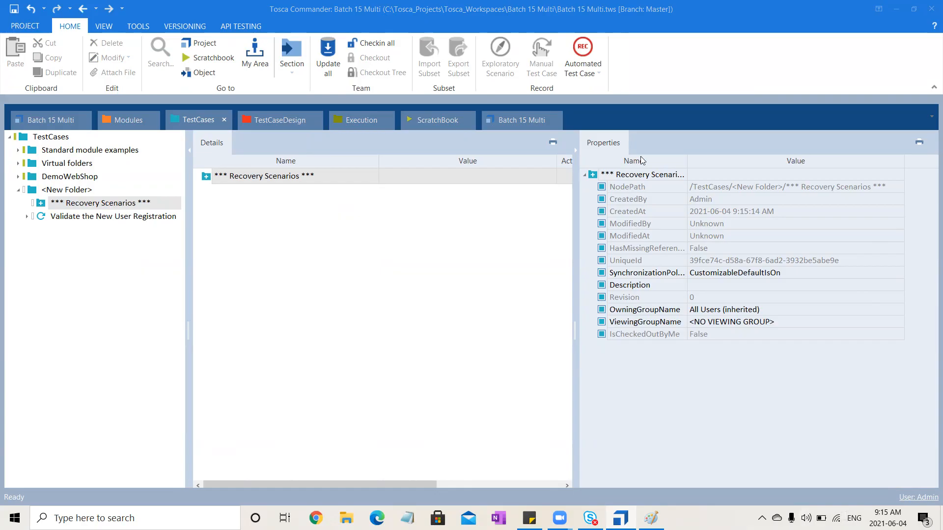
left_click(572, 158)
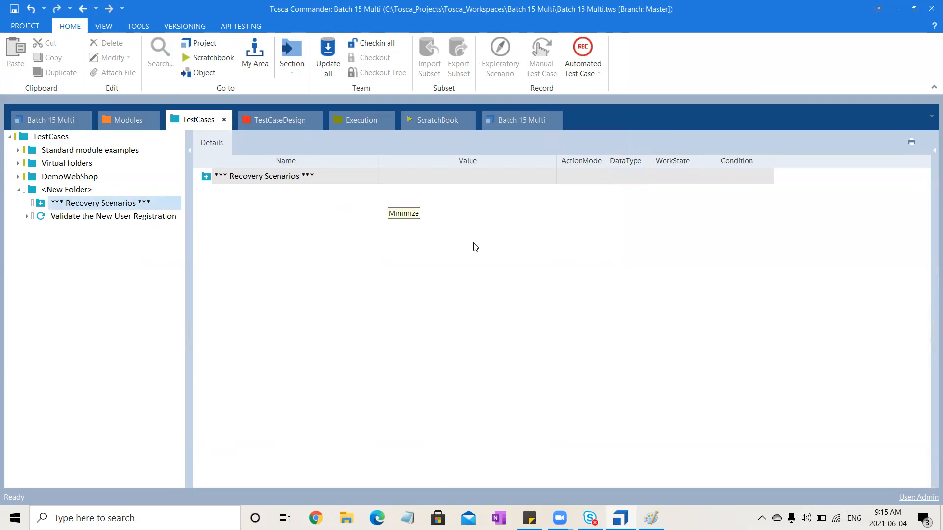
left_click(71, 203)
- Examine the failed Verify if Success step and the Recovery Scenario's actions in the 09:09:46 execution log
left_click(356, 121)
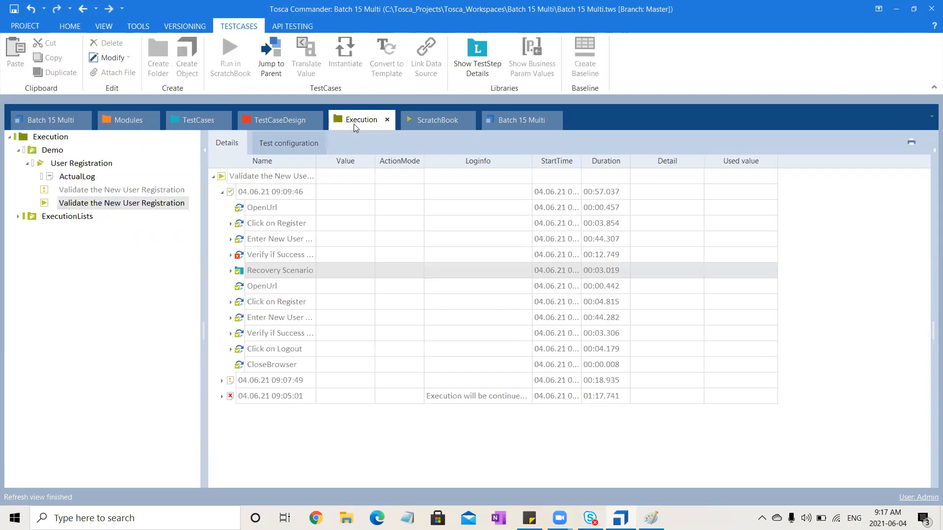
left_click(231, 256)
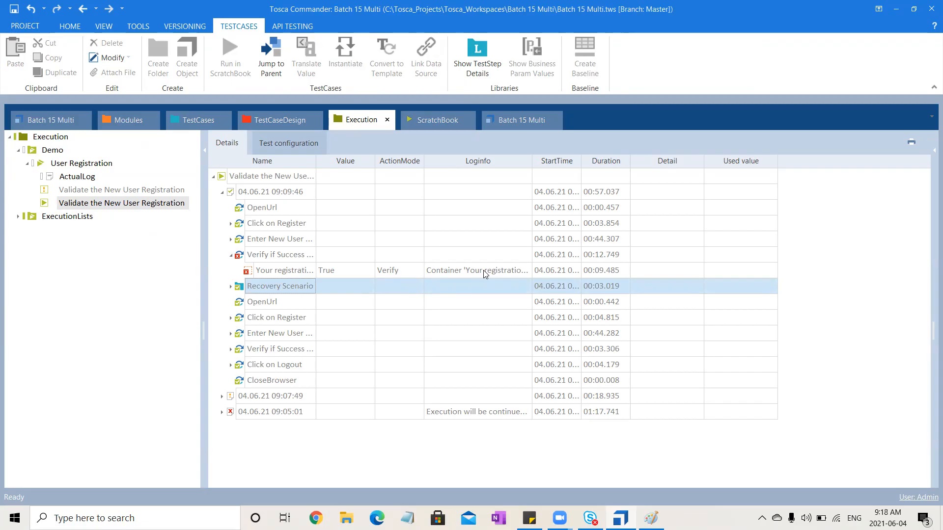
left_click(231, 287)
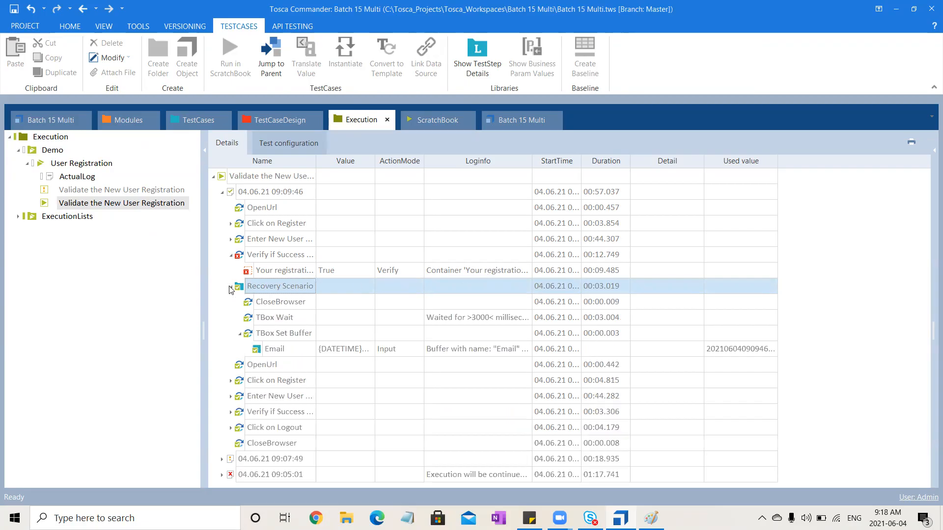
left_click(240, 334)
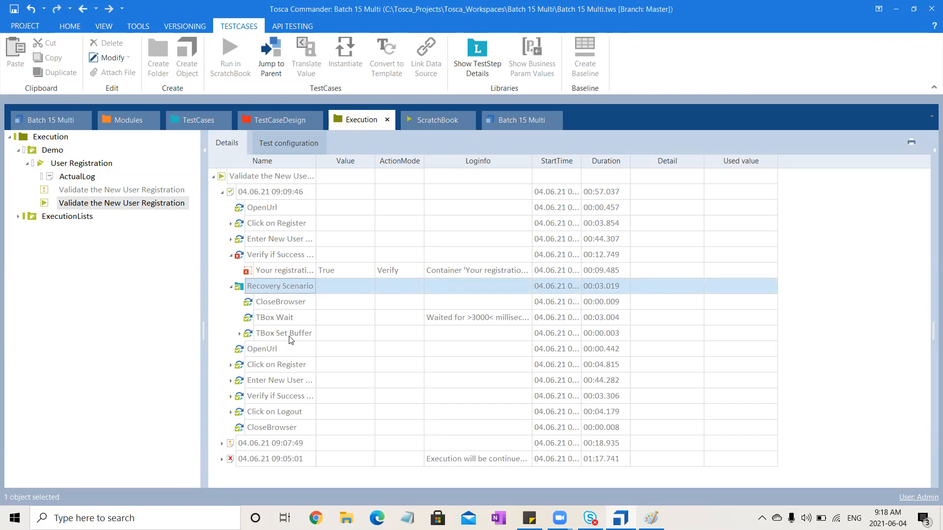
left_click(272, 240)
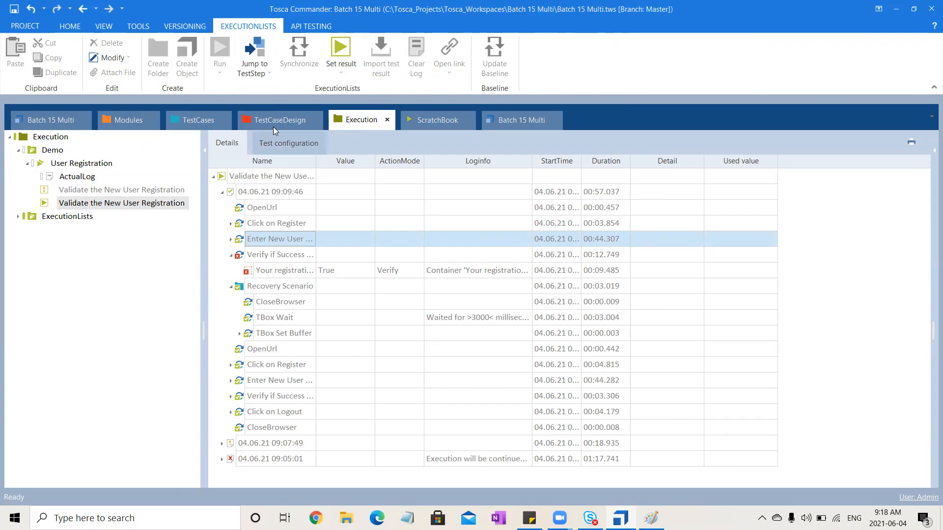
- Review the Enter New User Registration Details step in the Workflow folder and the complete Validate the New User Registration test case
left_click(190, 116)
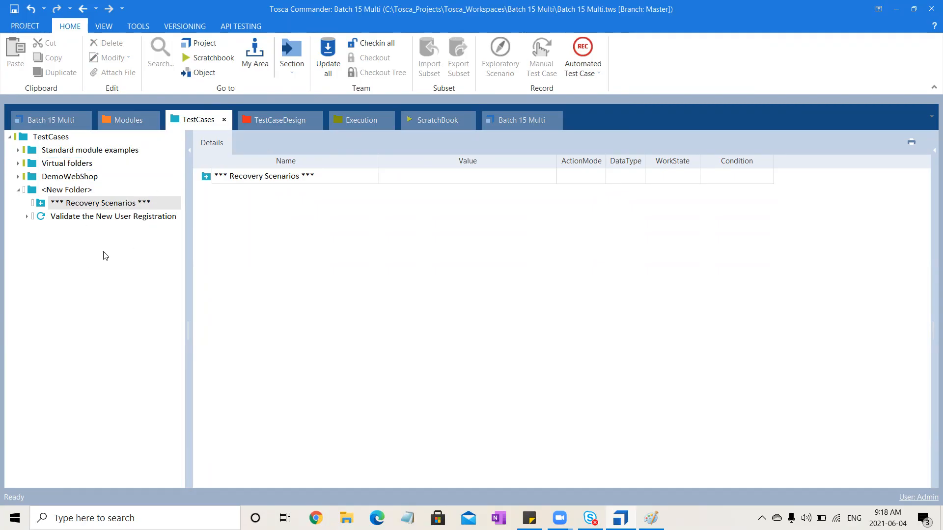
left_click(27, 217)
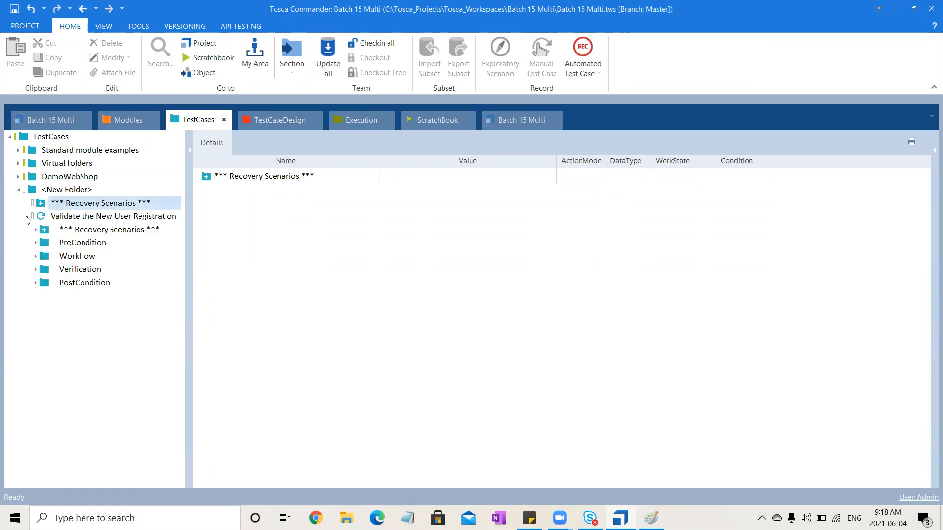
left_click(36, 257)
left_click(98, 284)
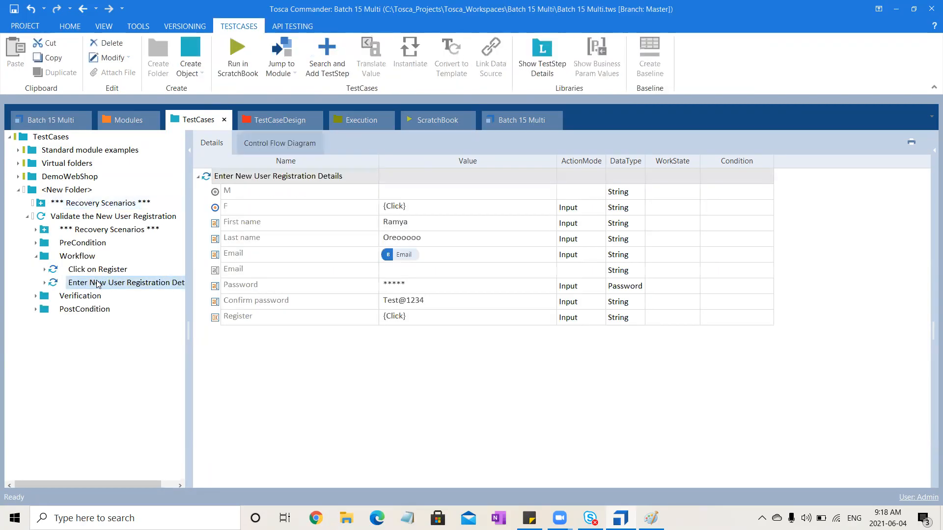
left_click(347, 239)
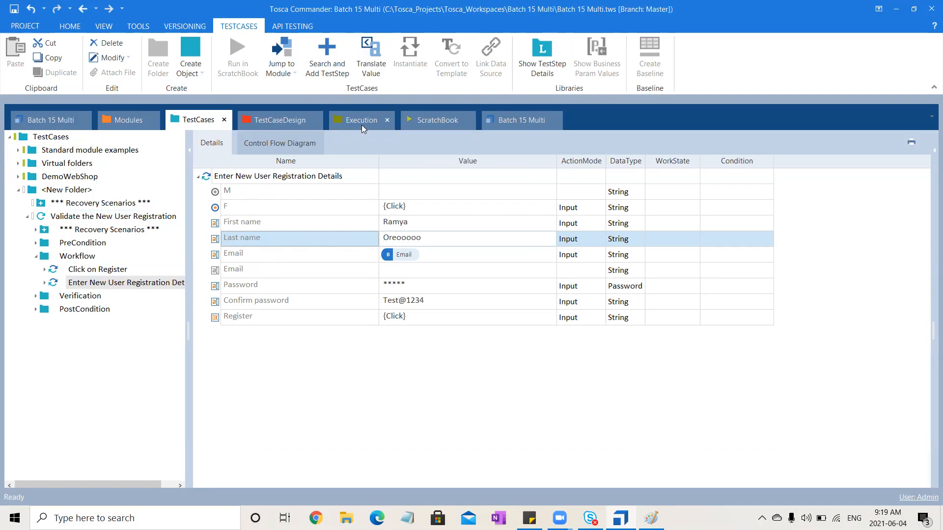
left_click(36, 257)
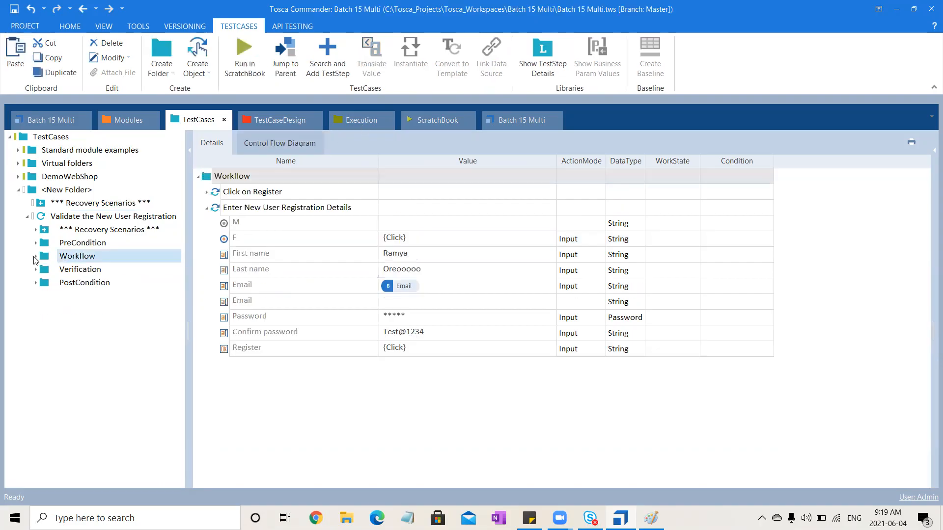
left_click(116, 218)
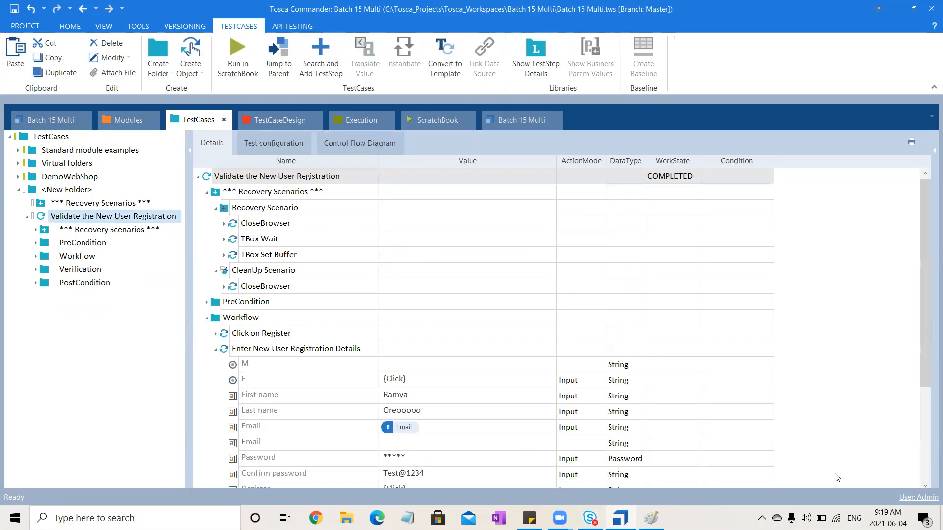